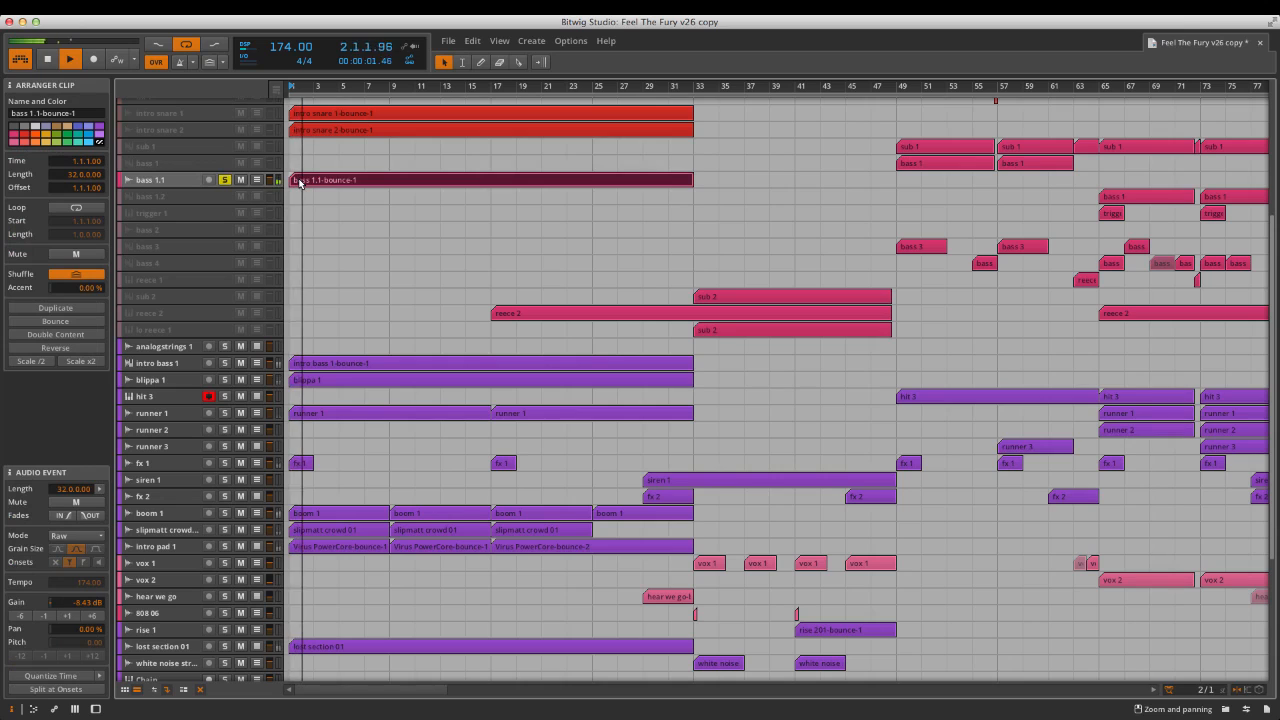
Stop the soloed bass 1.1 playback and disable the track's Blur, Ladder and FabFilter Pro-Q 2 devices.
key(space)
click(226, 181)
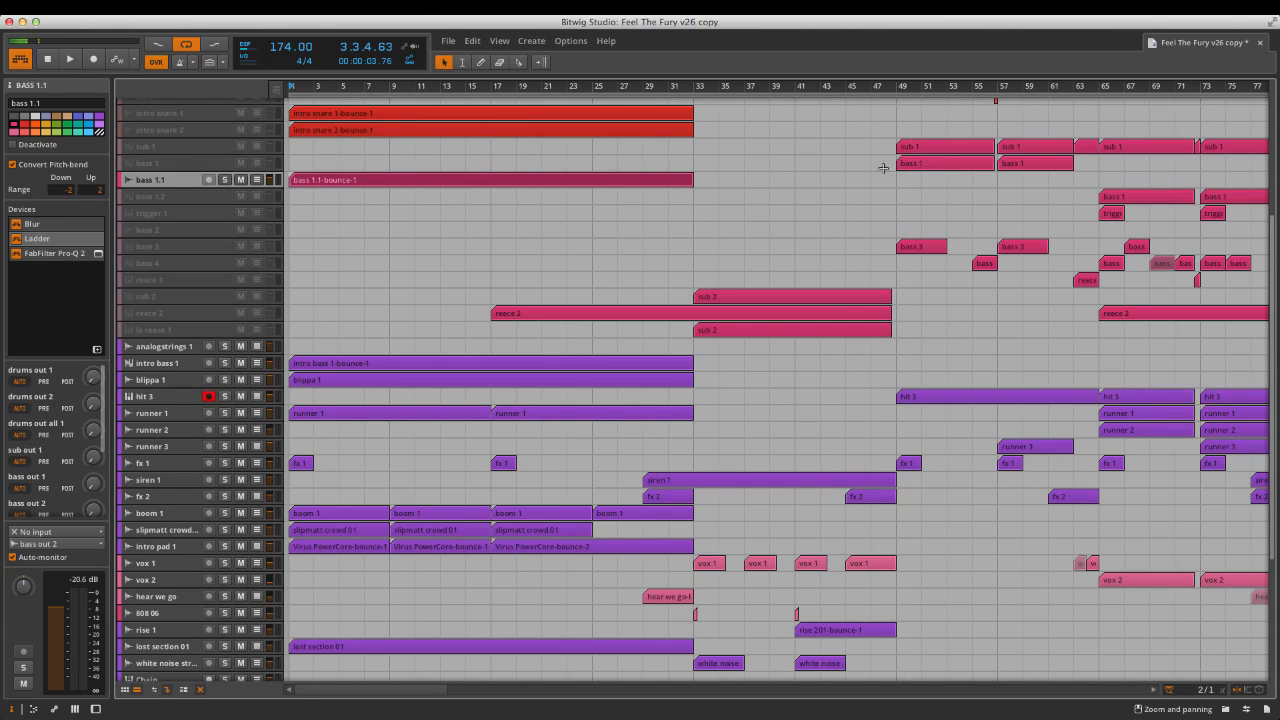
click(16, 226)
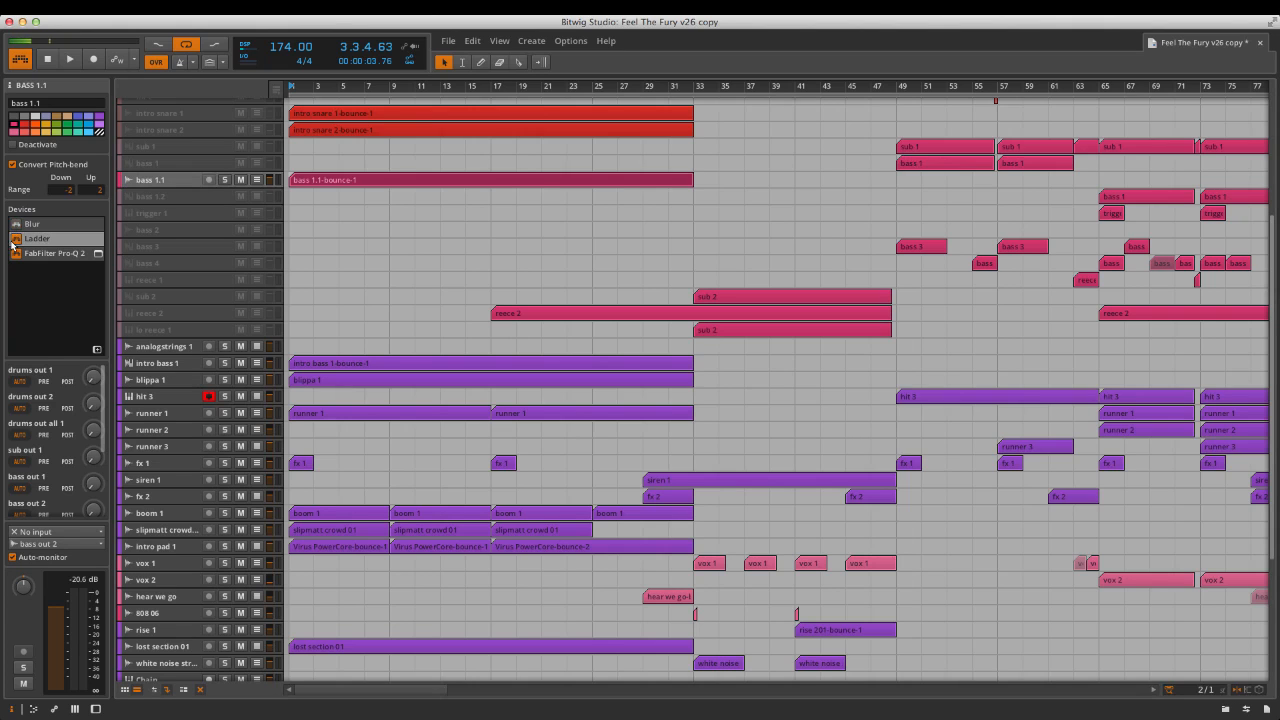
click(14, 240)
click(15, 254)
Listen to the bass 1.1 track soloed with its effects bypassed, and turn off the solo.
key(space)
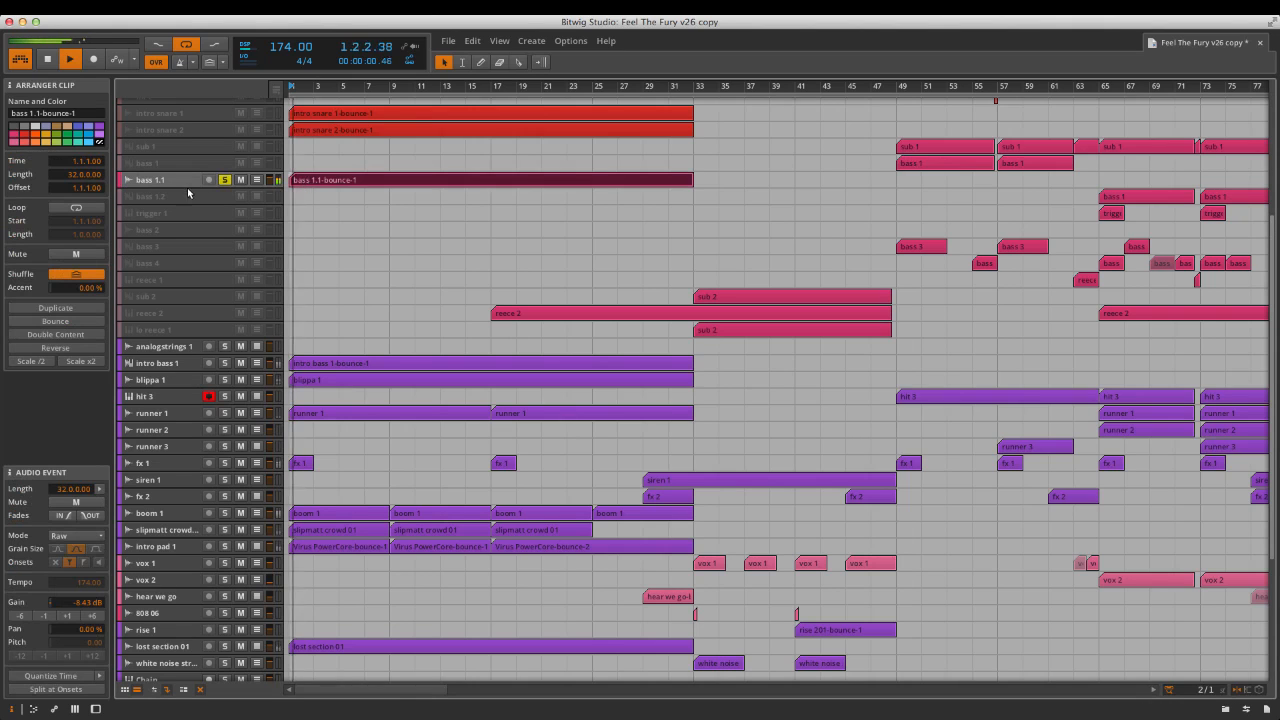
click(198, 178)
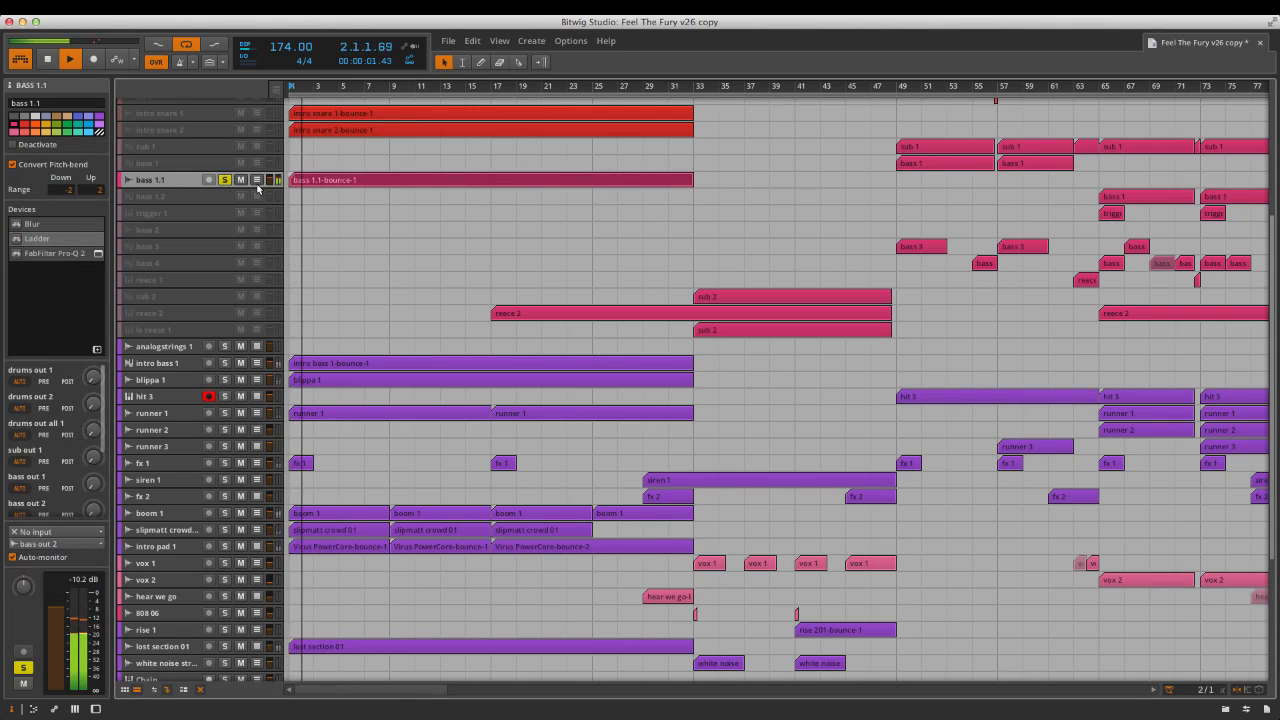
key(space)
click(226, 181)
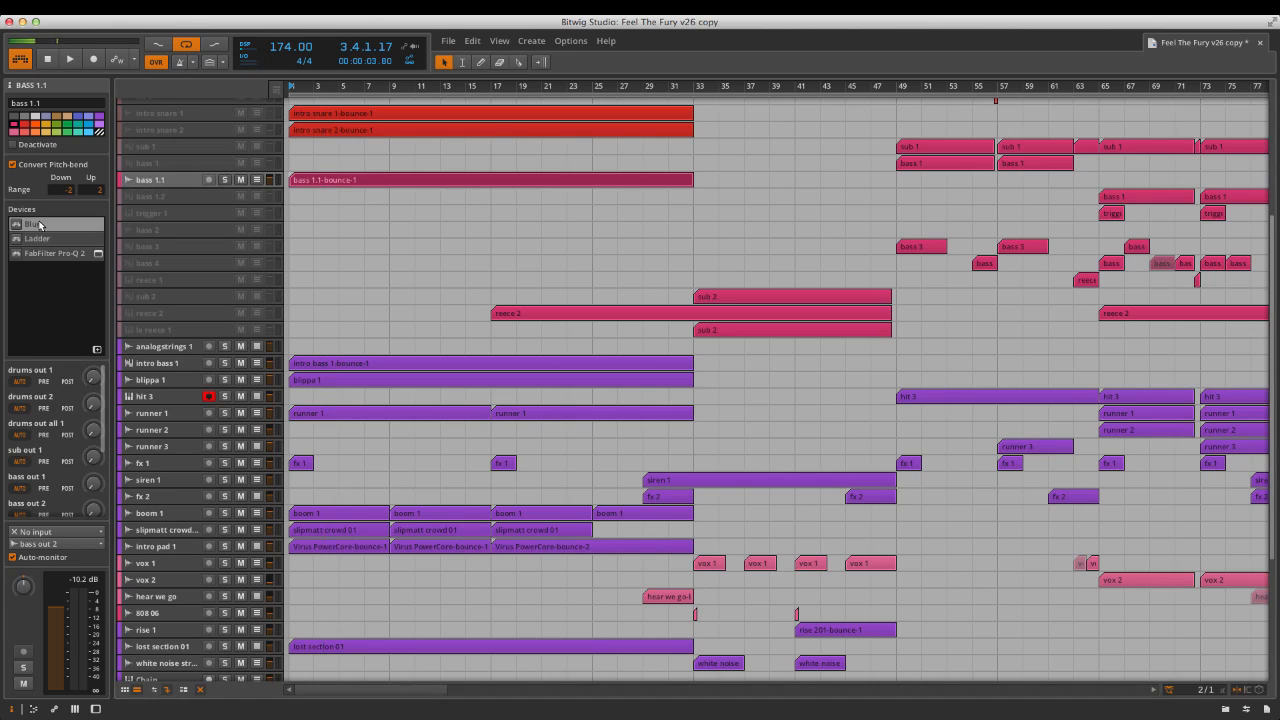
Re-enable Blur and Ladder on bass 1.1, keeping Blur ahead of Ladder after trying the reverse order.
click(20, 226)
click(17, 241)
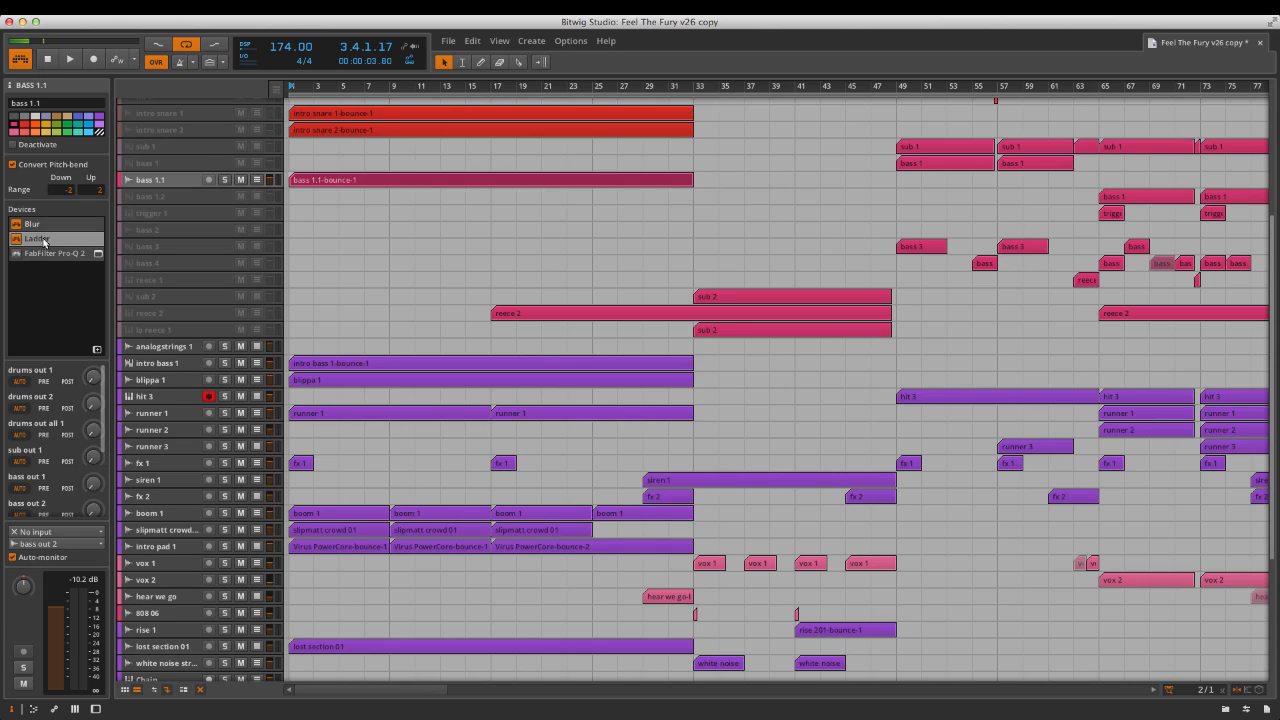
drag(44, 241, 57, 225)
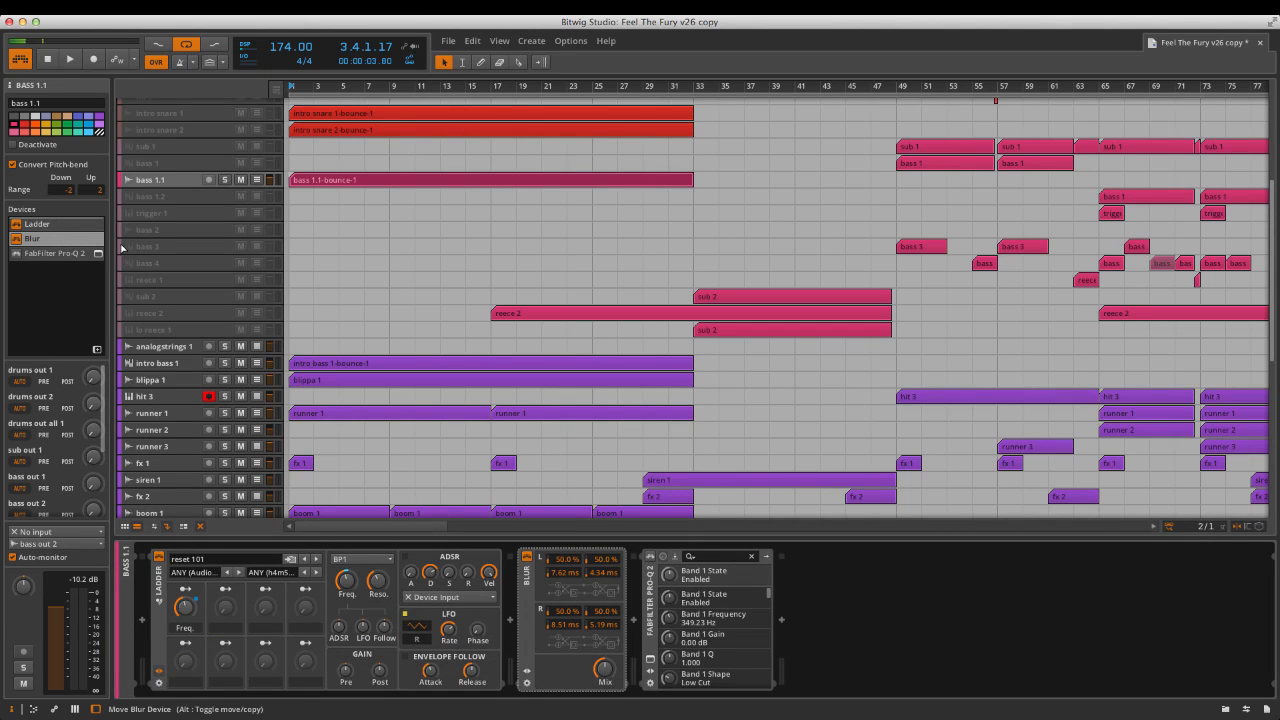
drag(73, 234, 57, 233)
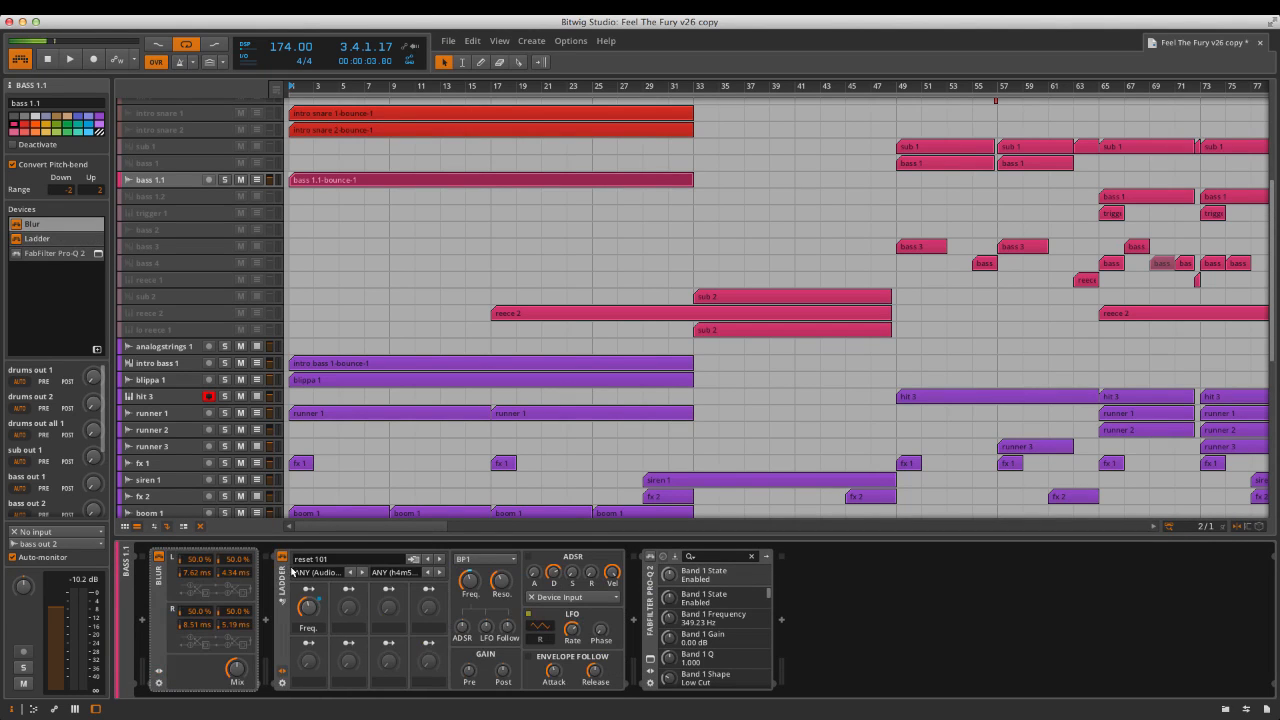
Display the Ladder Freq. (Macro 1) automation lane on bass 1.1 and play the bounced clip from its start.
click(257, 179)
click(222, 208)
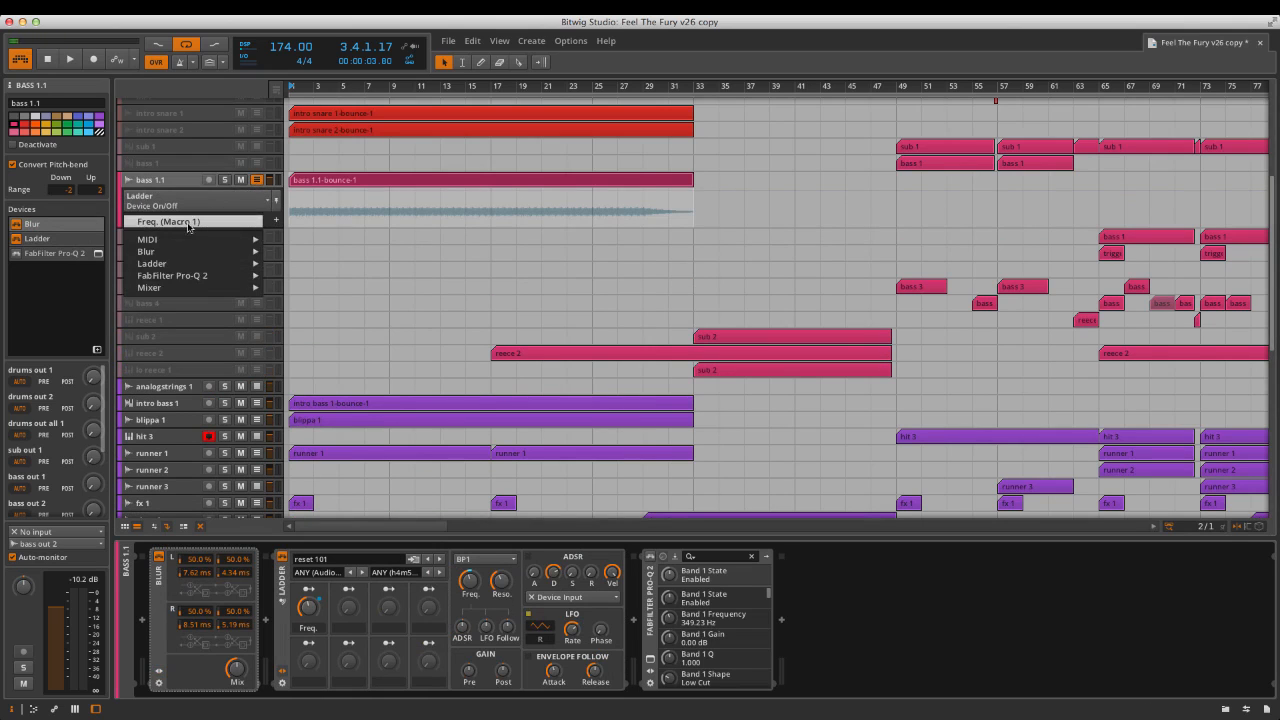
click(193, 222)
click(297, 182)
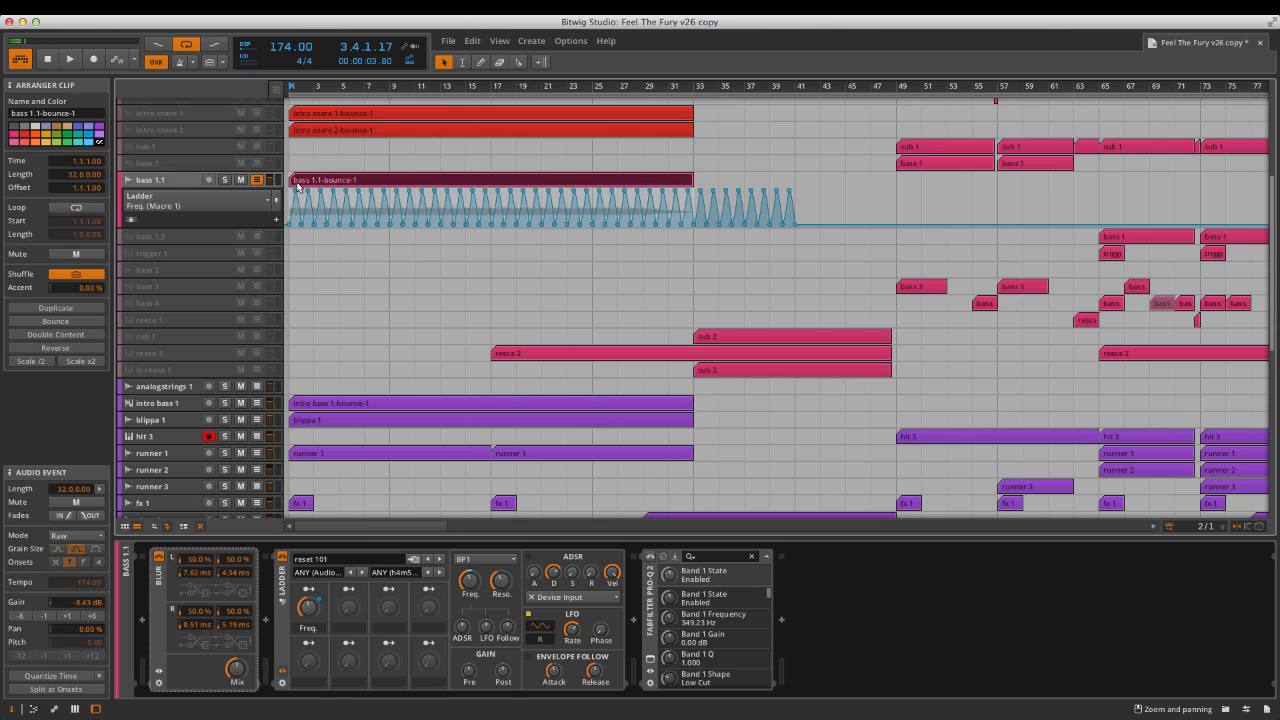
key(space)
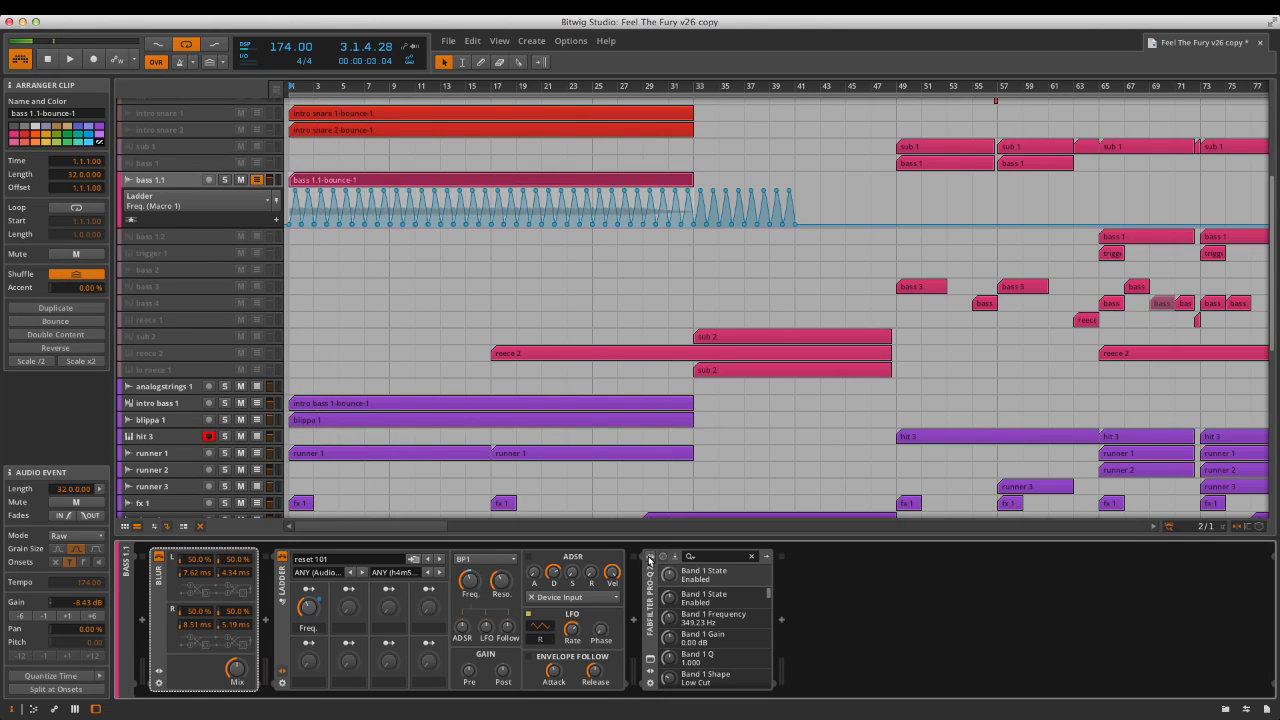
Re-enable FabFilter Pro-Q 2 on the bass 1.1 track and view its plug-in window.
click(650, 660)
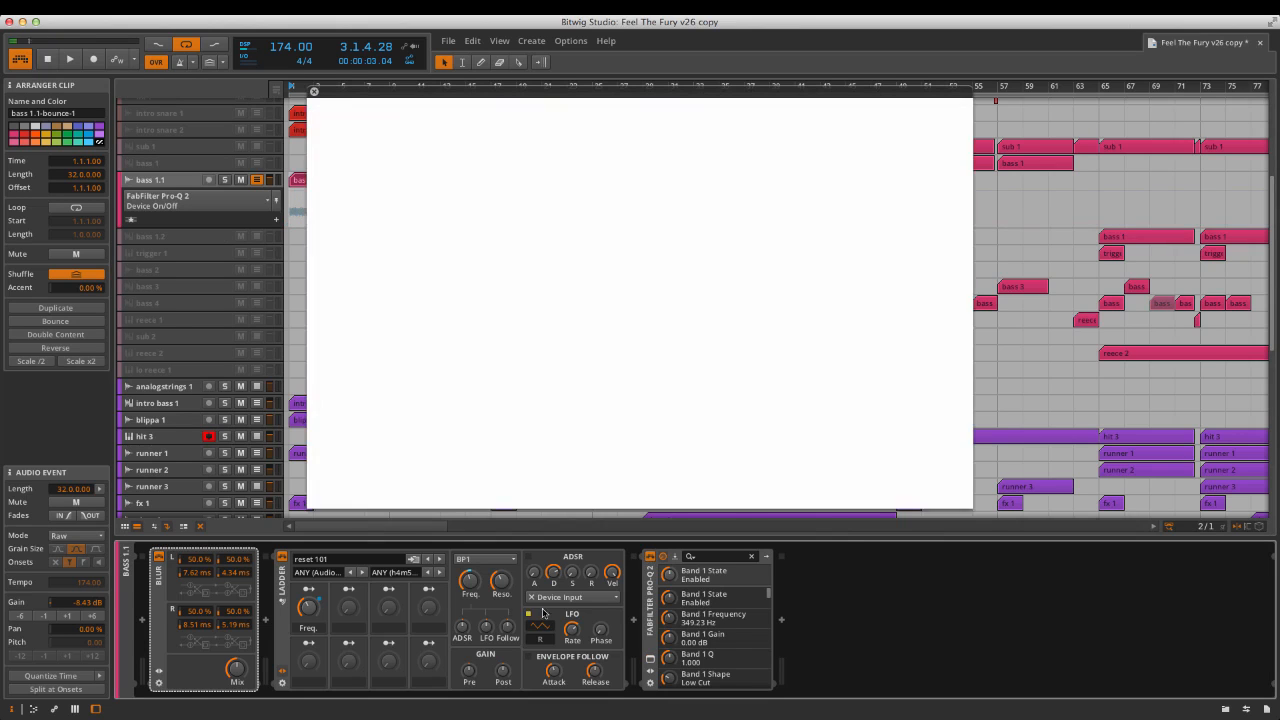
click(543, 612)
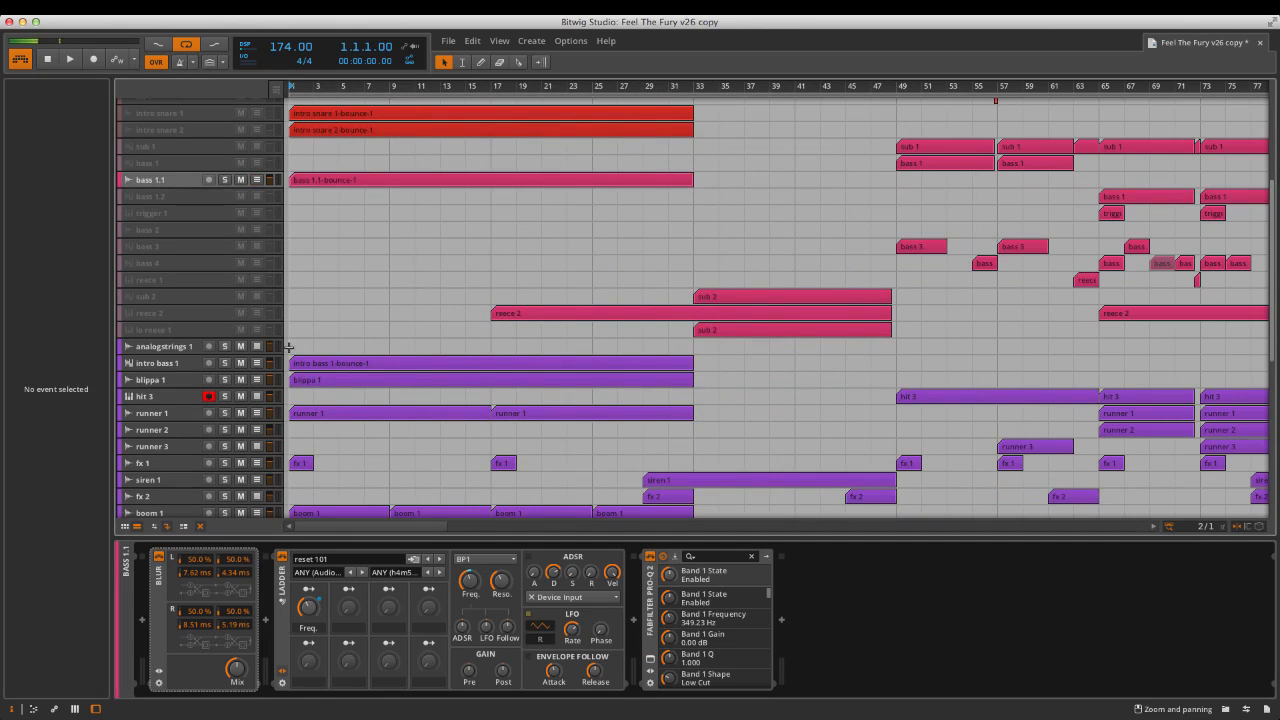
Listen to the analogstrings 1 track soloed from bar 97, and turn off the solo.
click(184, 348)
scroll(486, 346, right, 10)
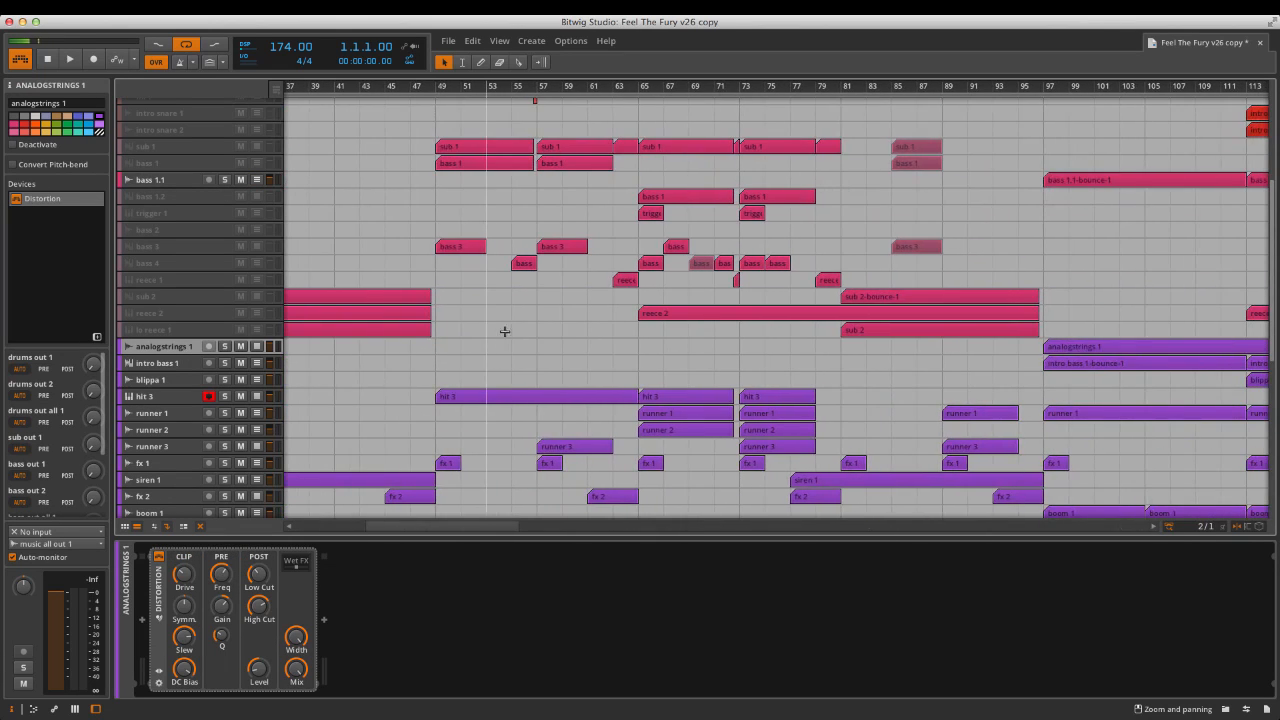
scroll(505, 331, right, 12)
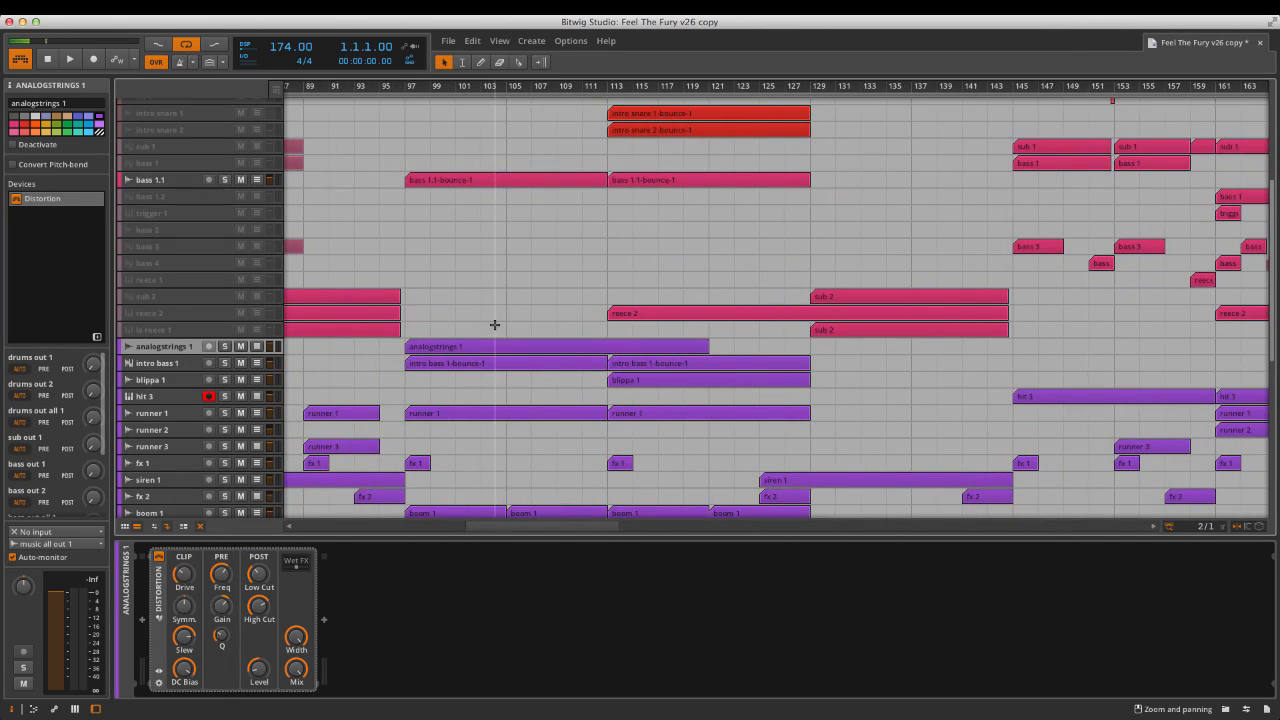
click(406, 98)
click(226, 346)
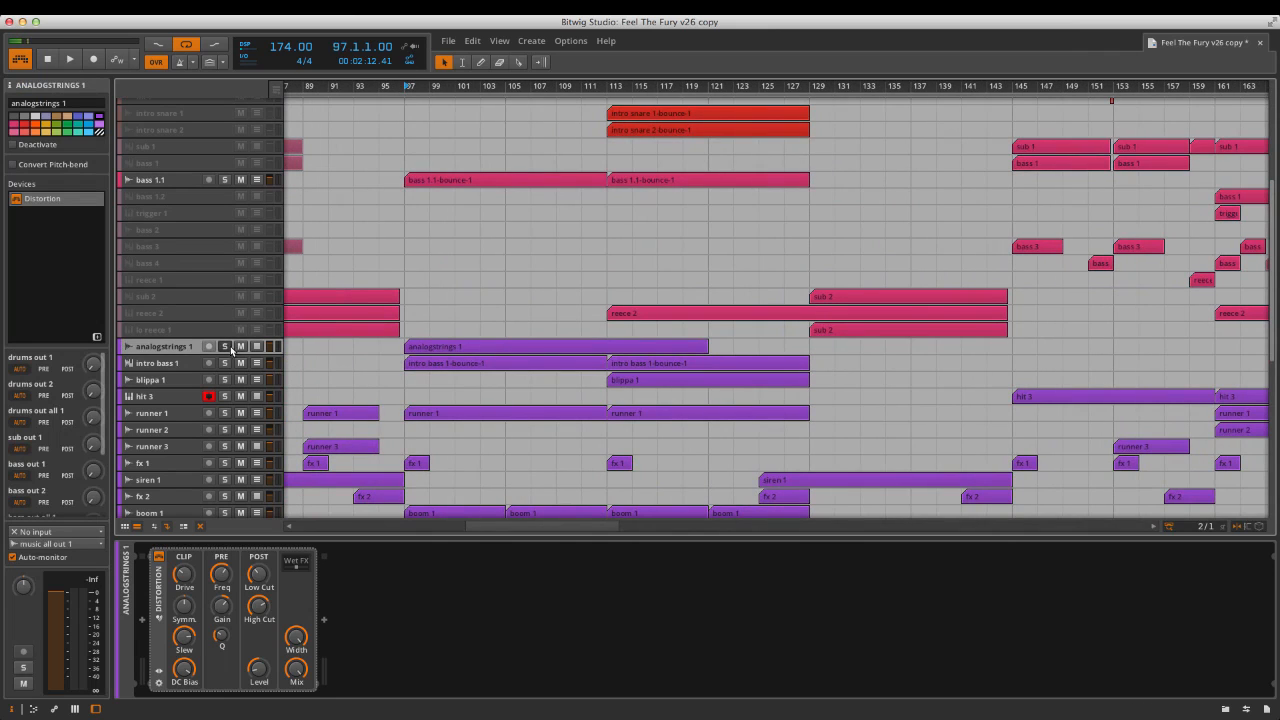
key(space)
click(450, 343)
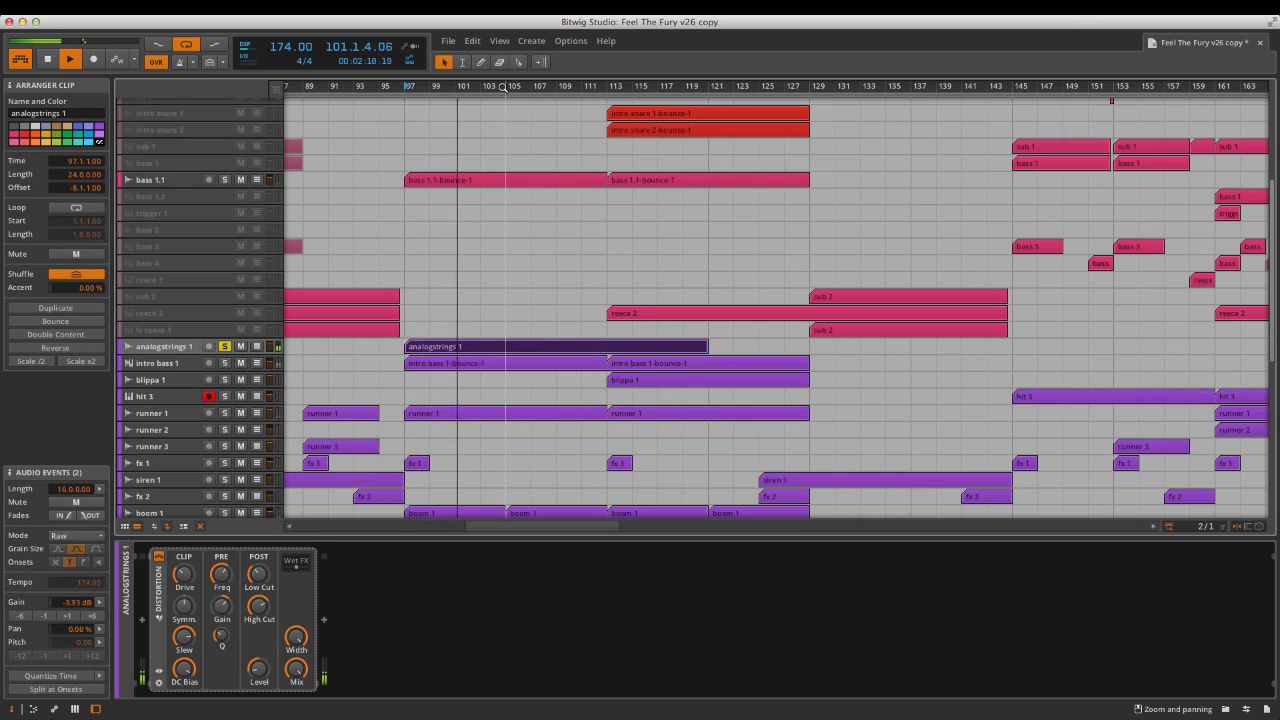
click(224, 346)
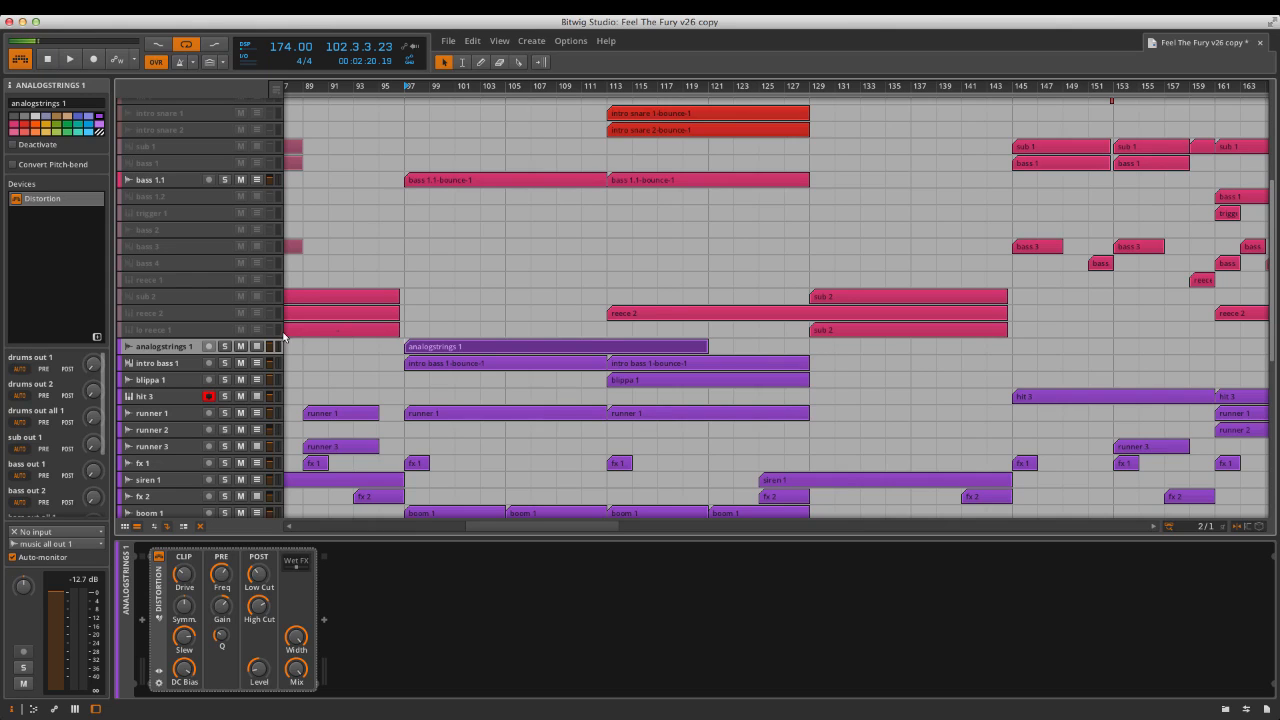
Examine the Distortion device settings used on the analogstrings 1 track.
click(462, 350)
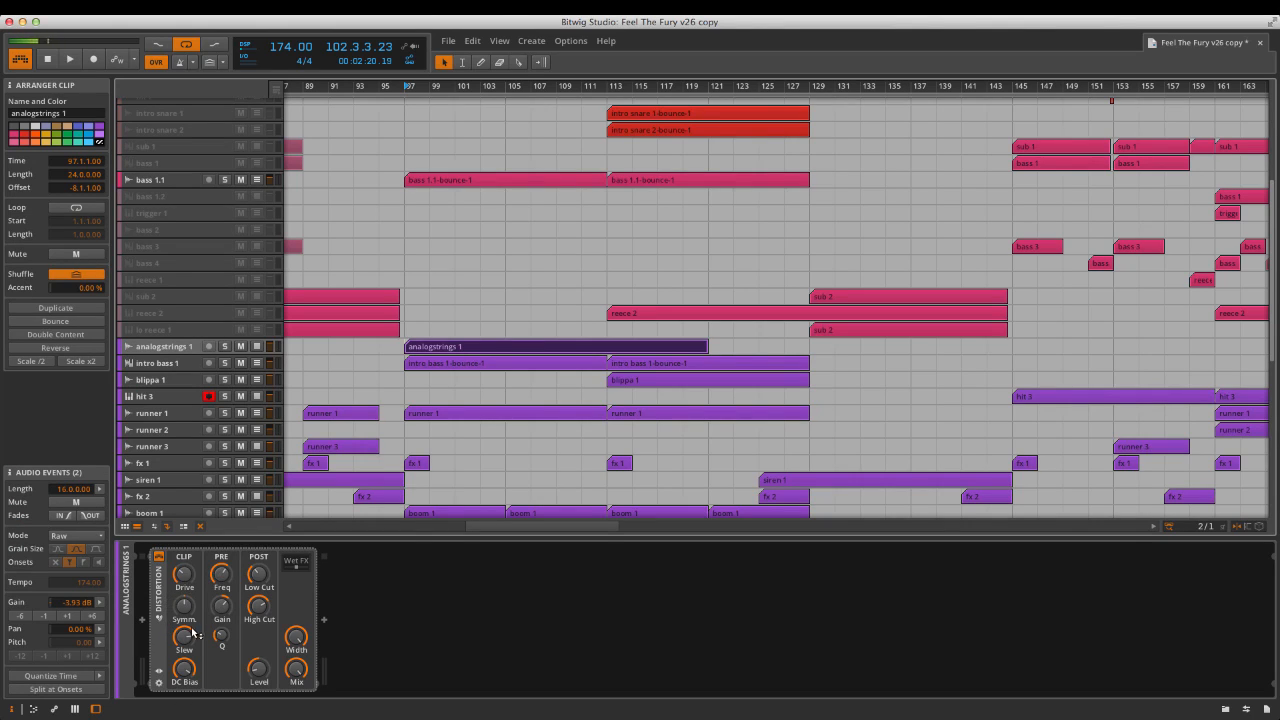
click(305, 563)
click(305, 563)
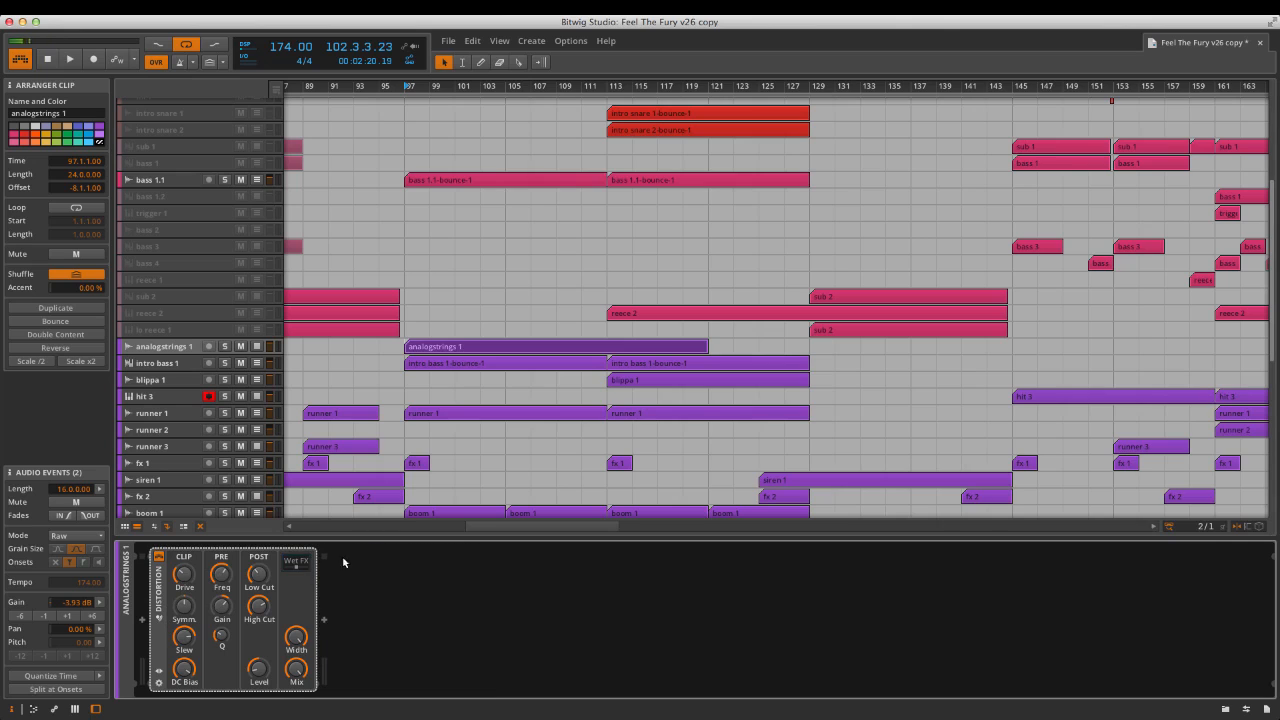
Open the Serum window on intro bass 1, move it aside, and inspect the bar 97 bounced clip's waveform.
click(184, 364)
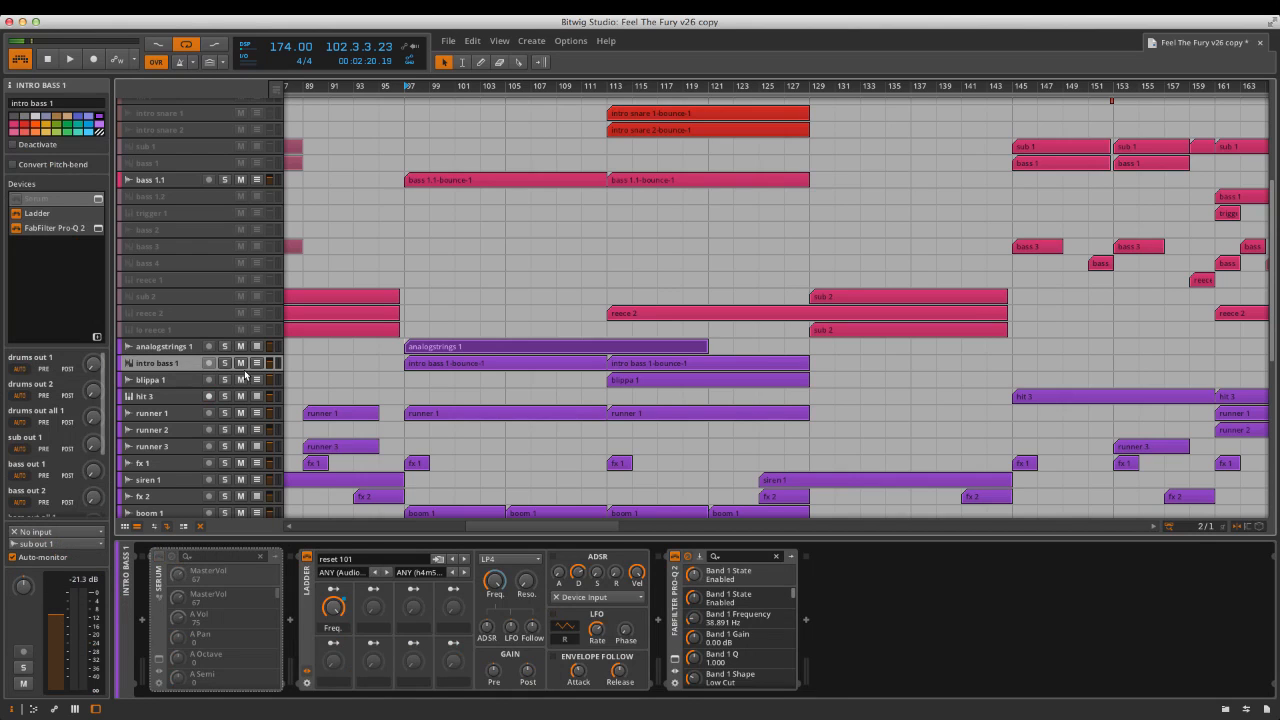
click(159, 662)
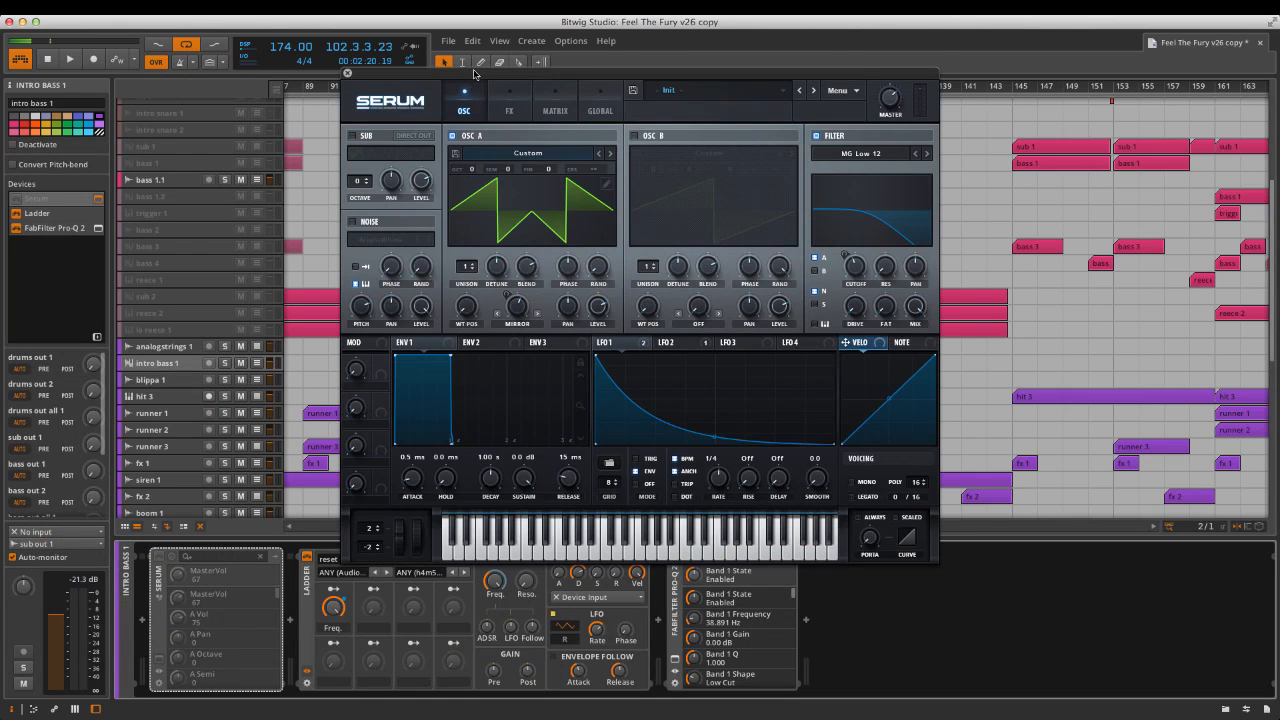
drag(476, 78, 726, 197)
double_click(452, 365)
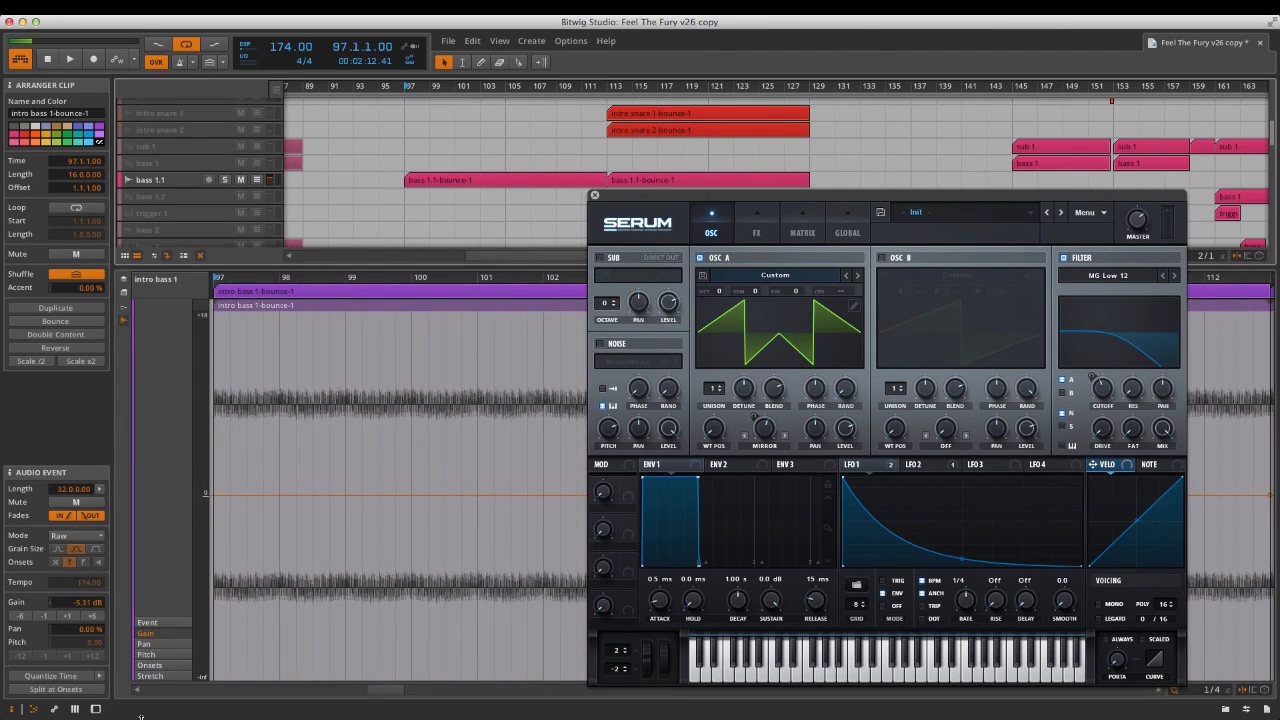
click(34, 709)
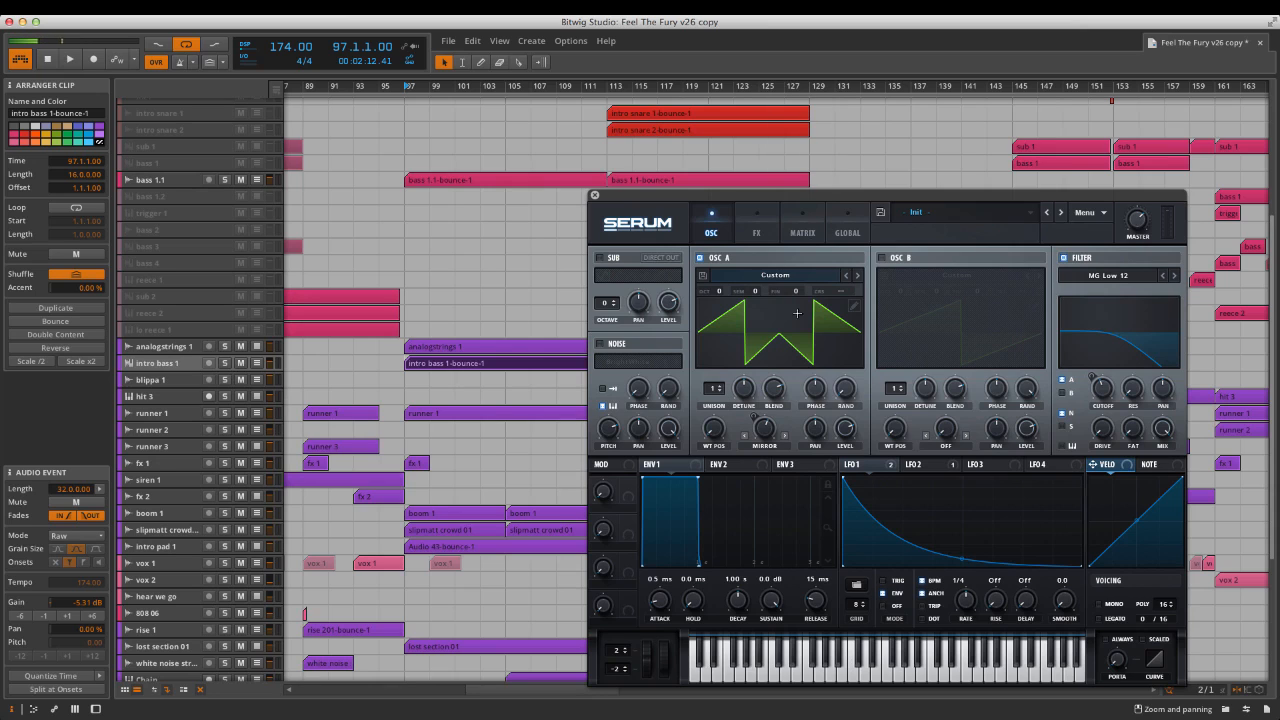
Examine Serum's effects page, oscillator page and LFO 1 modulation for the intro bass, and close the plug-in.
click(757, 231)
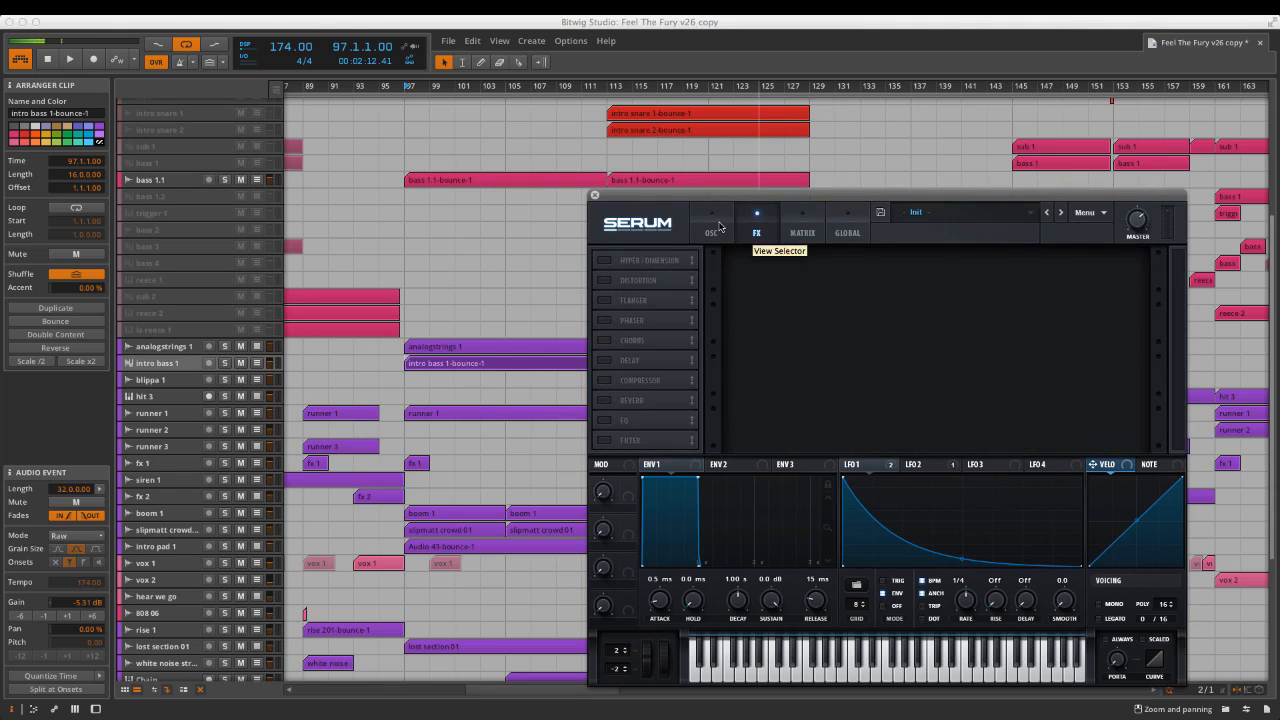
click(708, 234)
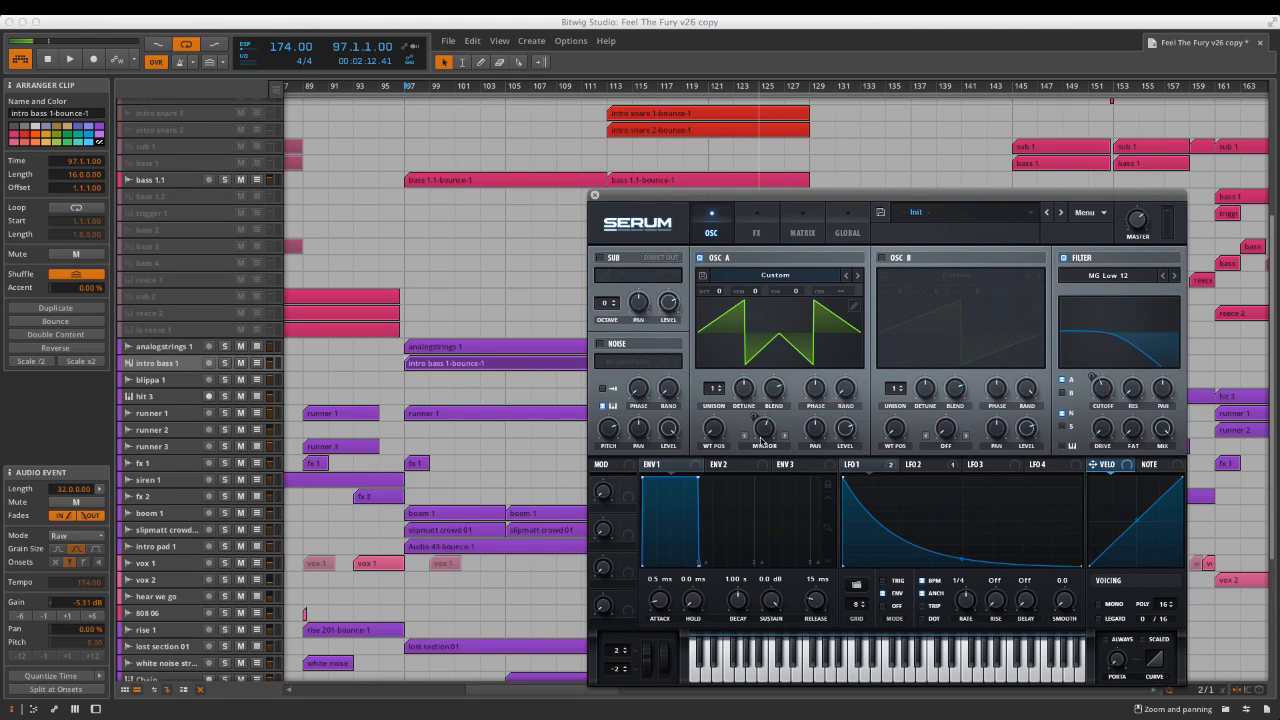
click(862, 466)
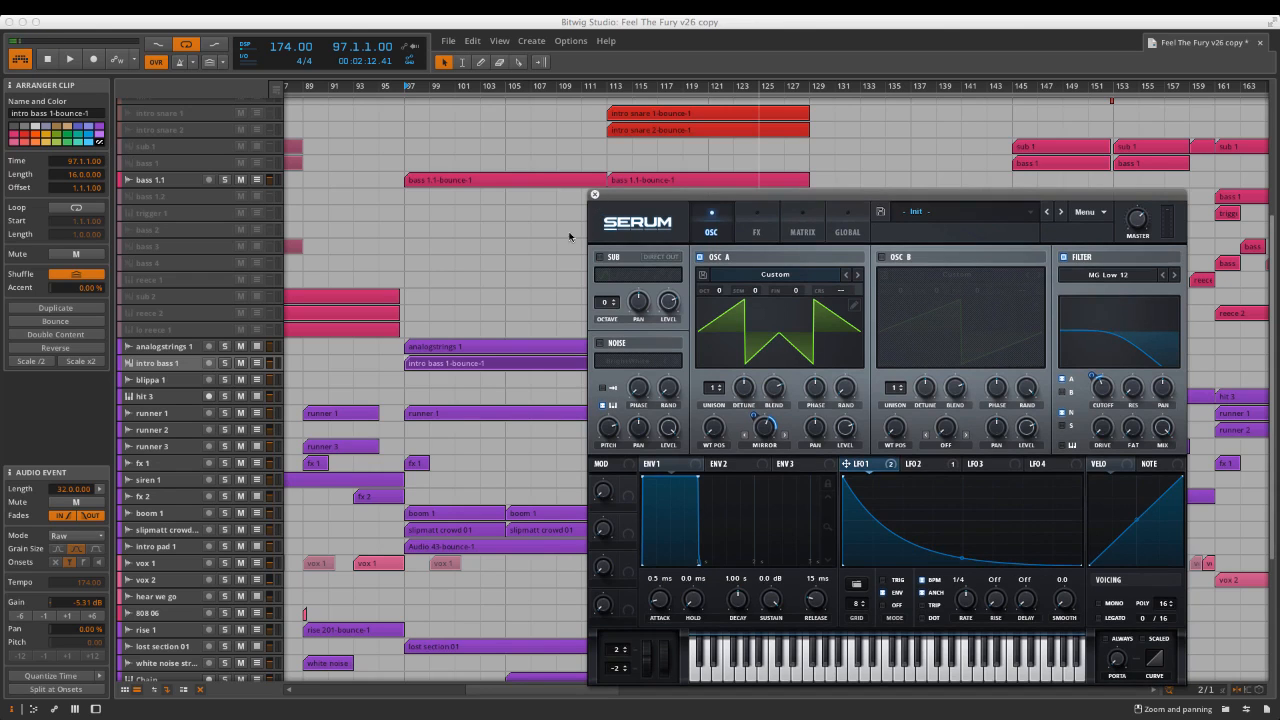
click(595, 195)
Examine the Ladder device and the FabFilter Pro-Q 2 curve on the intro bass 1 track.
click(156, 366)
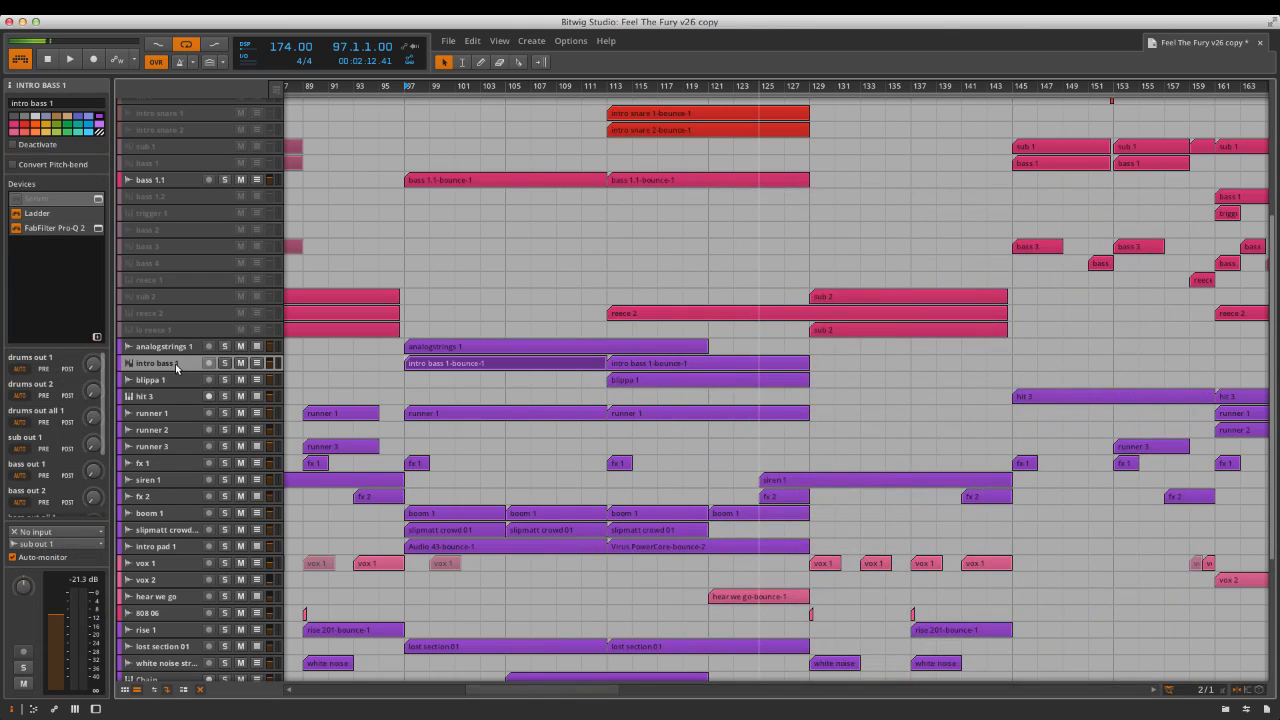
click(70, 214)
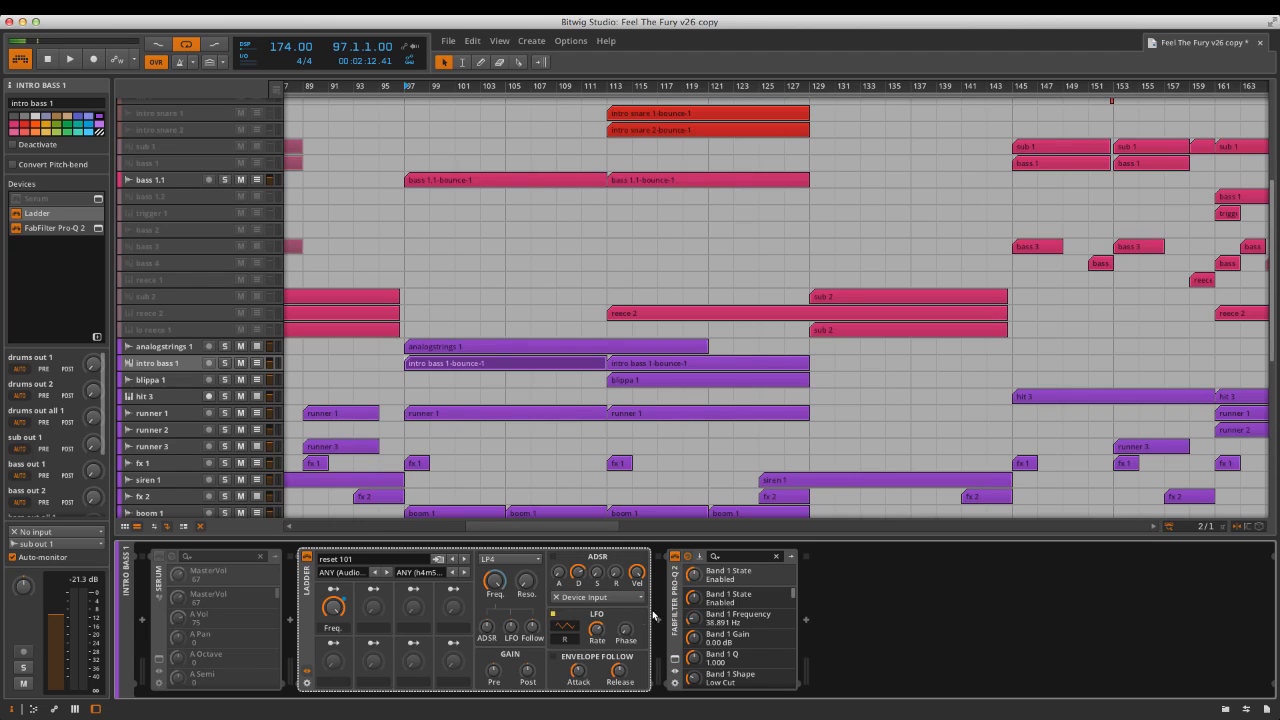
click(674, 661)
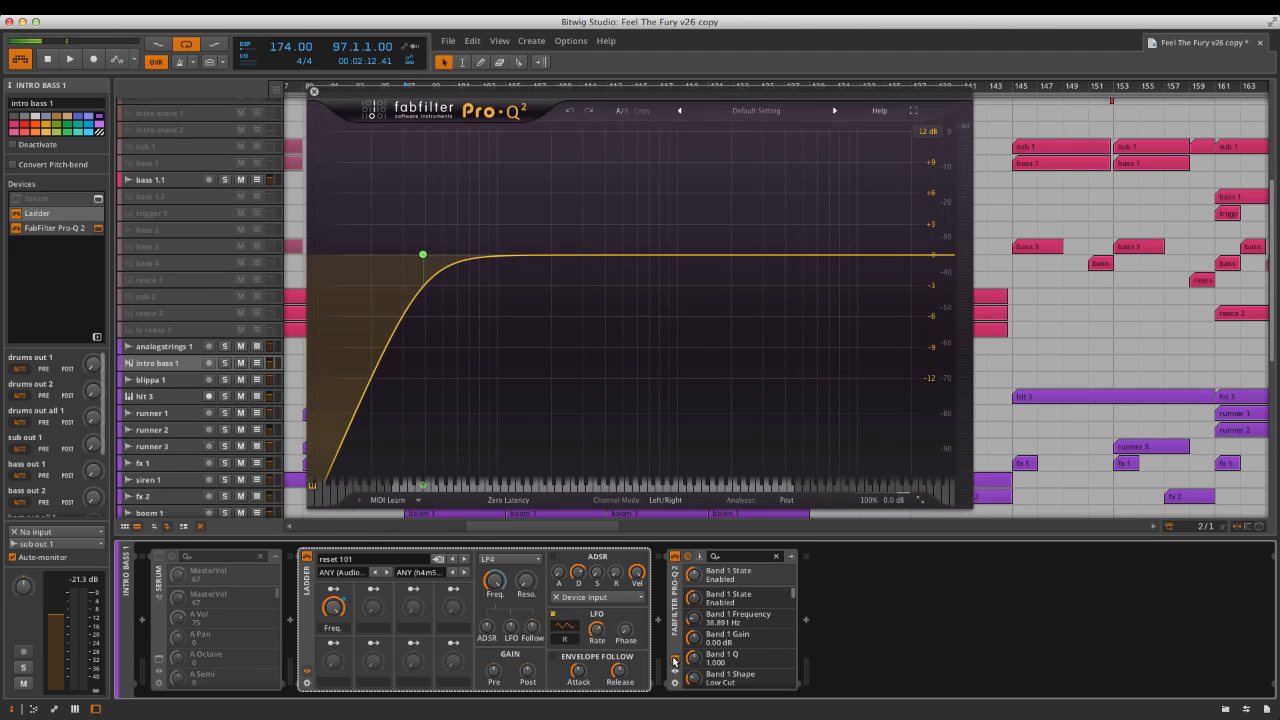
click(674, 661)
Inspect the blippa 1 clip at bar 113 and open The Abuser plug-in window on its track.
click(470, 378)
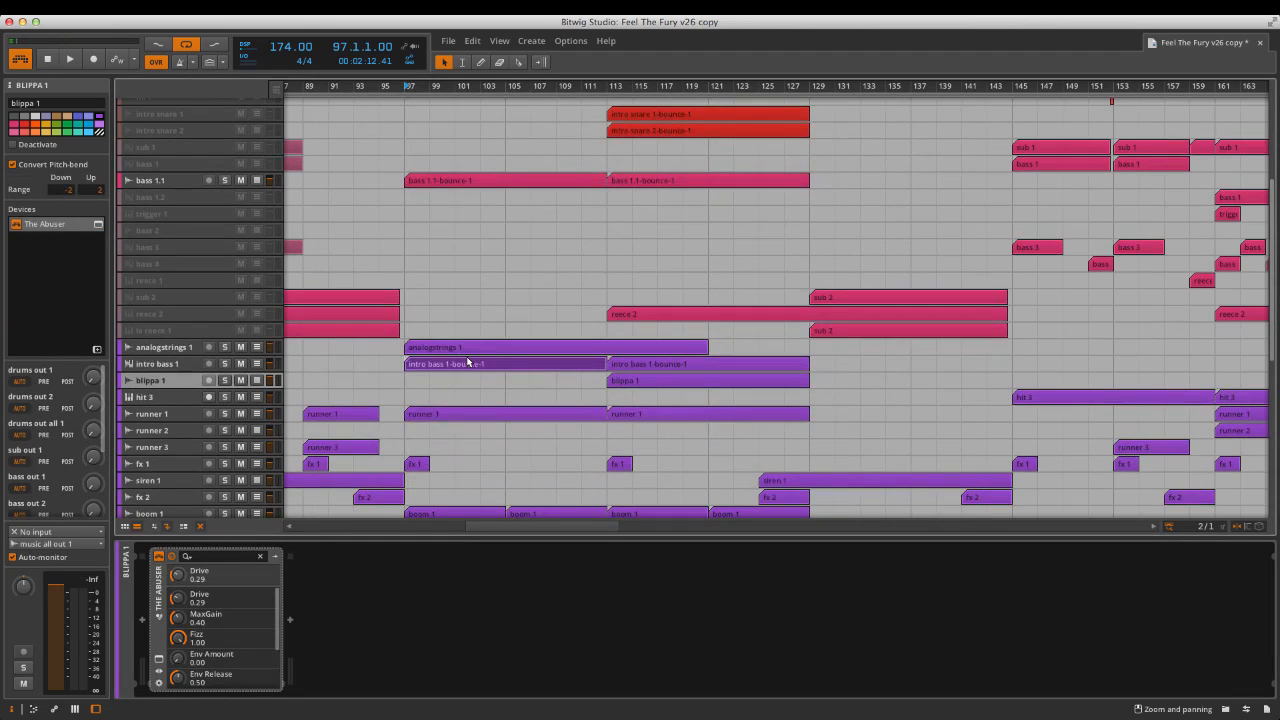
click(613, 379)
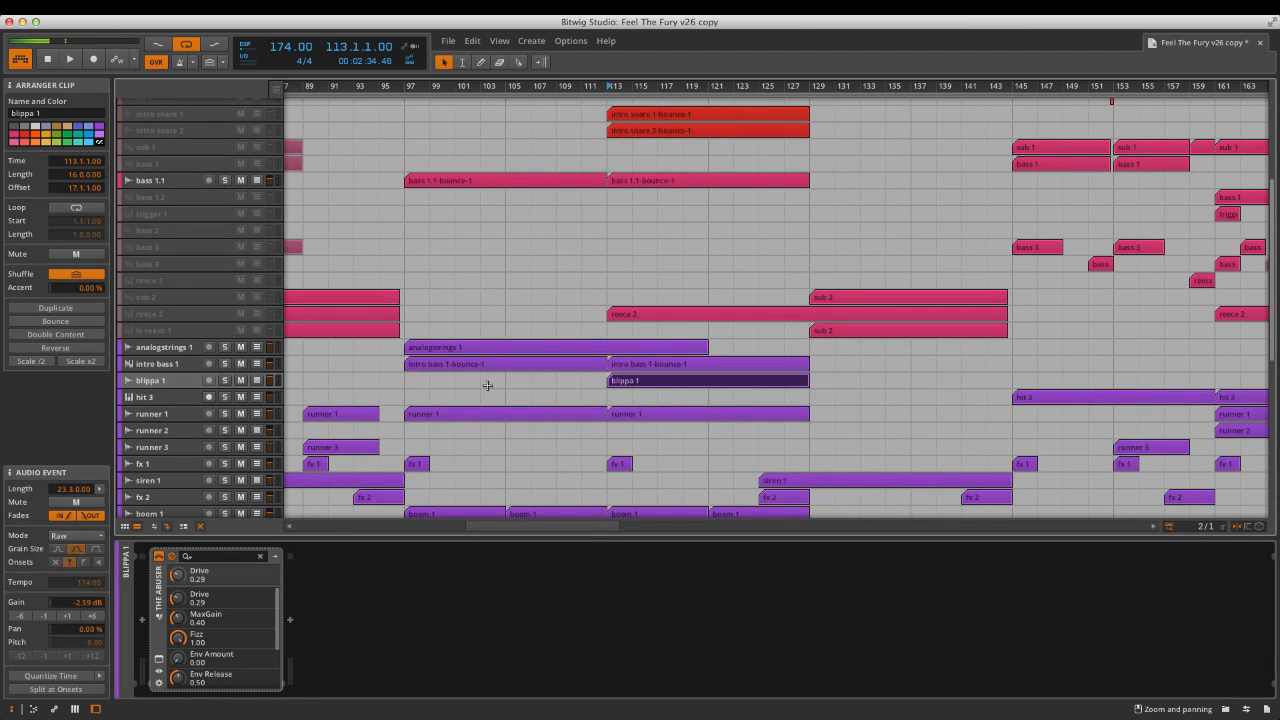
click(160, 381)
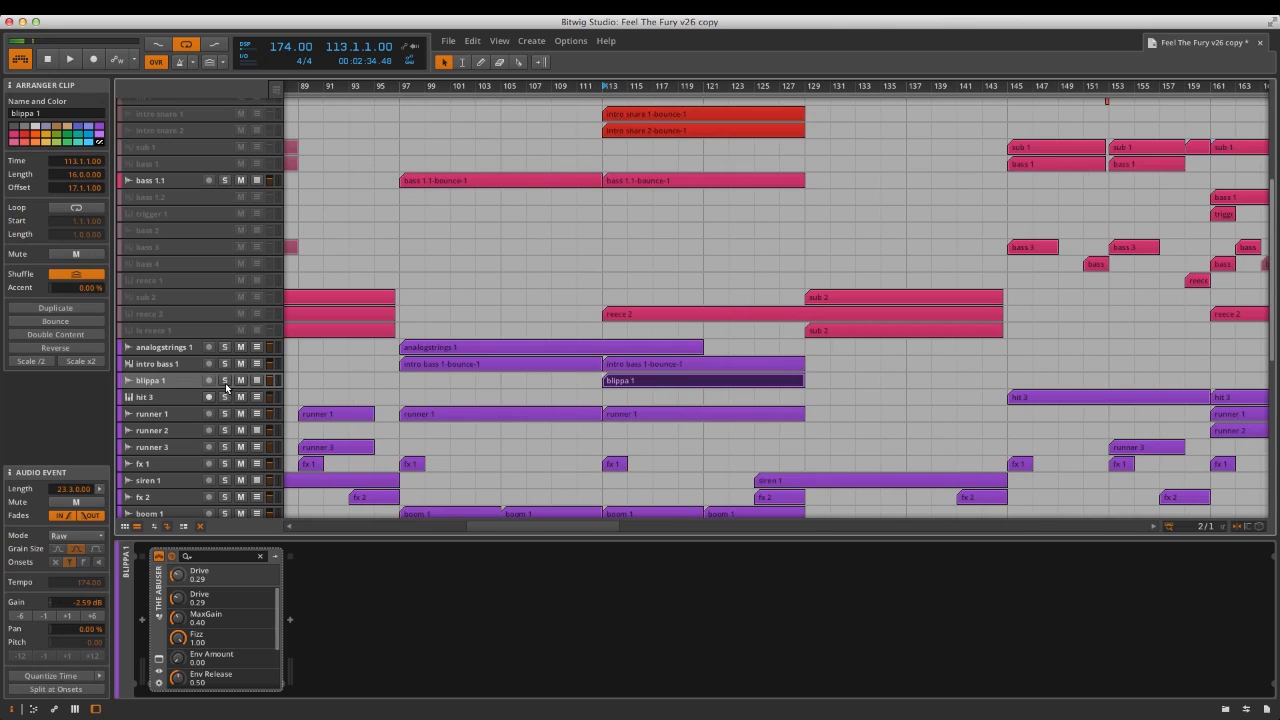
click(165, 385)
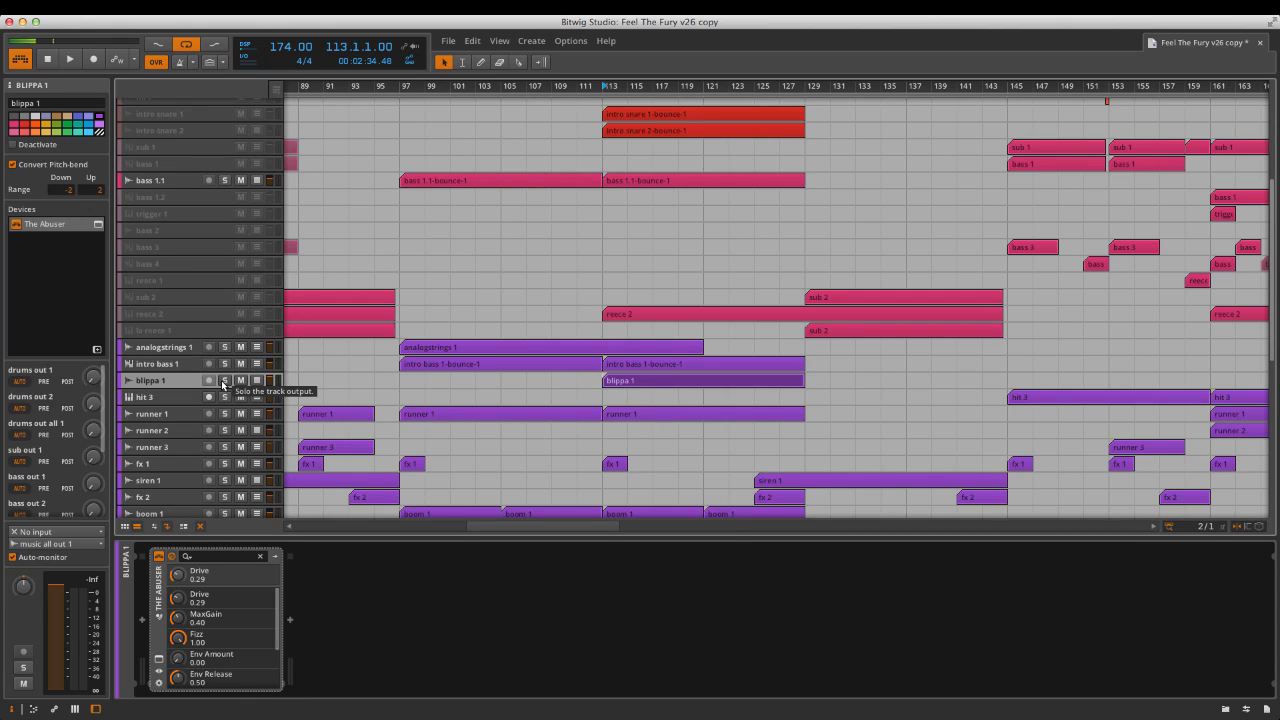
click(160, 663)
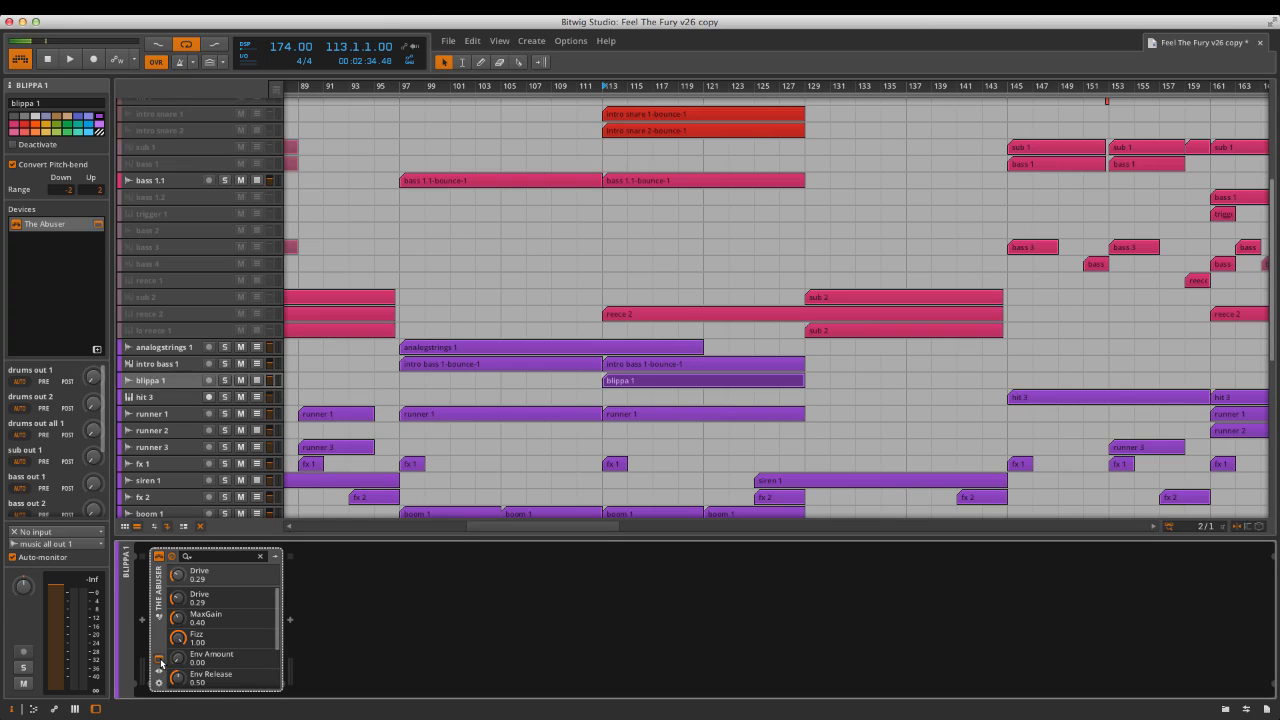
Audition the soloed blippa 1 clip from bar 113 while viewing its waveform, close the clip editor and unsolo the track.
click(160, 663)
key(space)
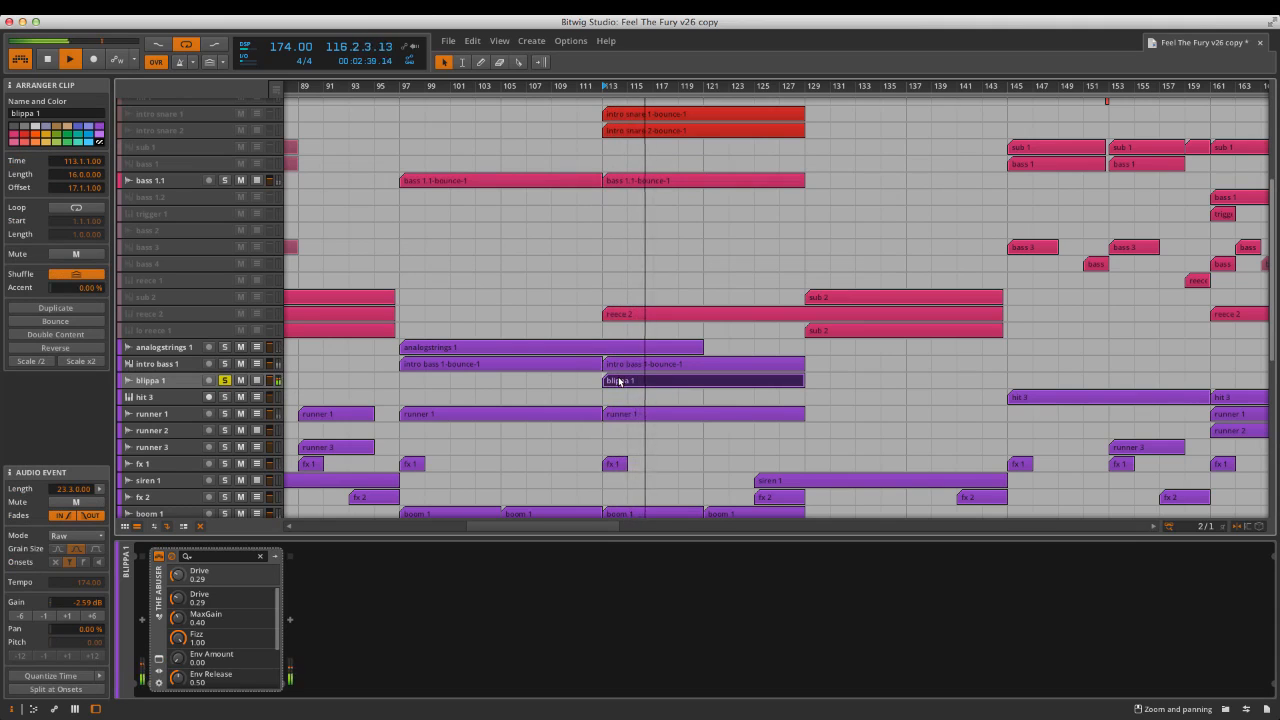
double_click(619, 380)
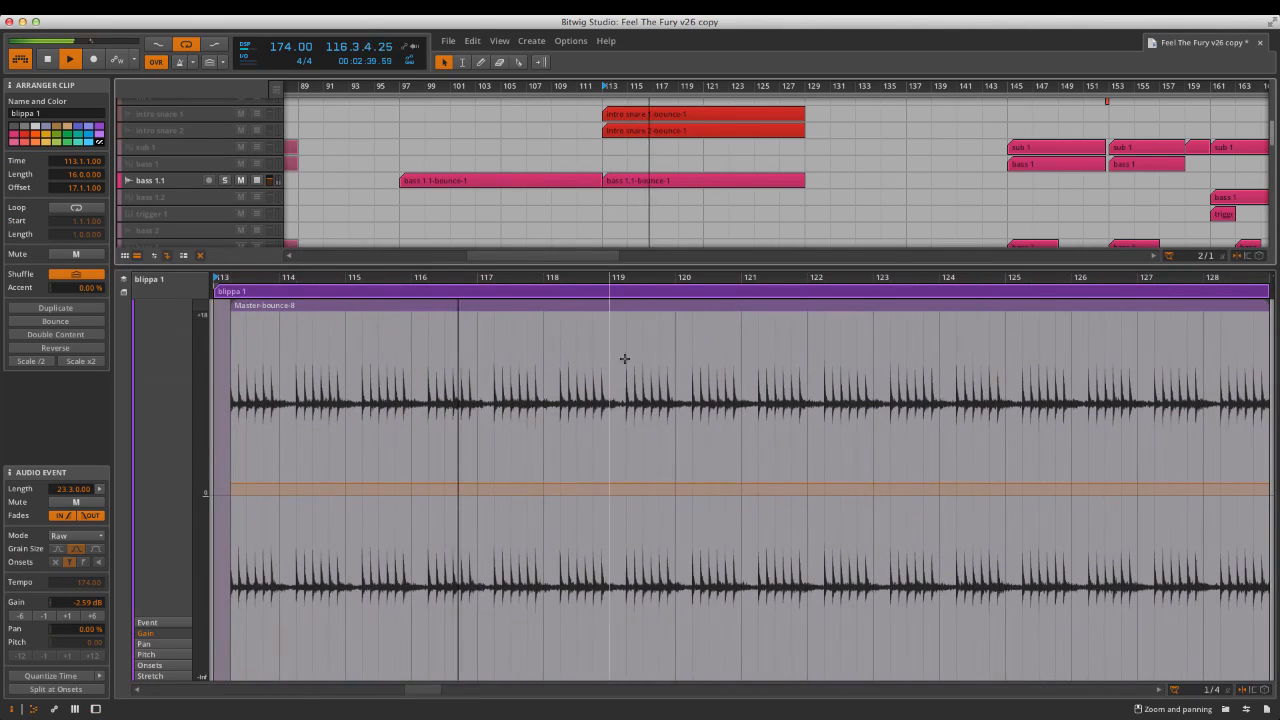
click(19, 711)
key(space)
click(226, 383)
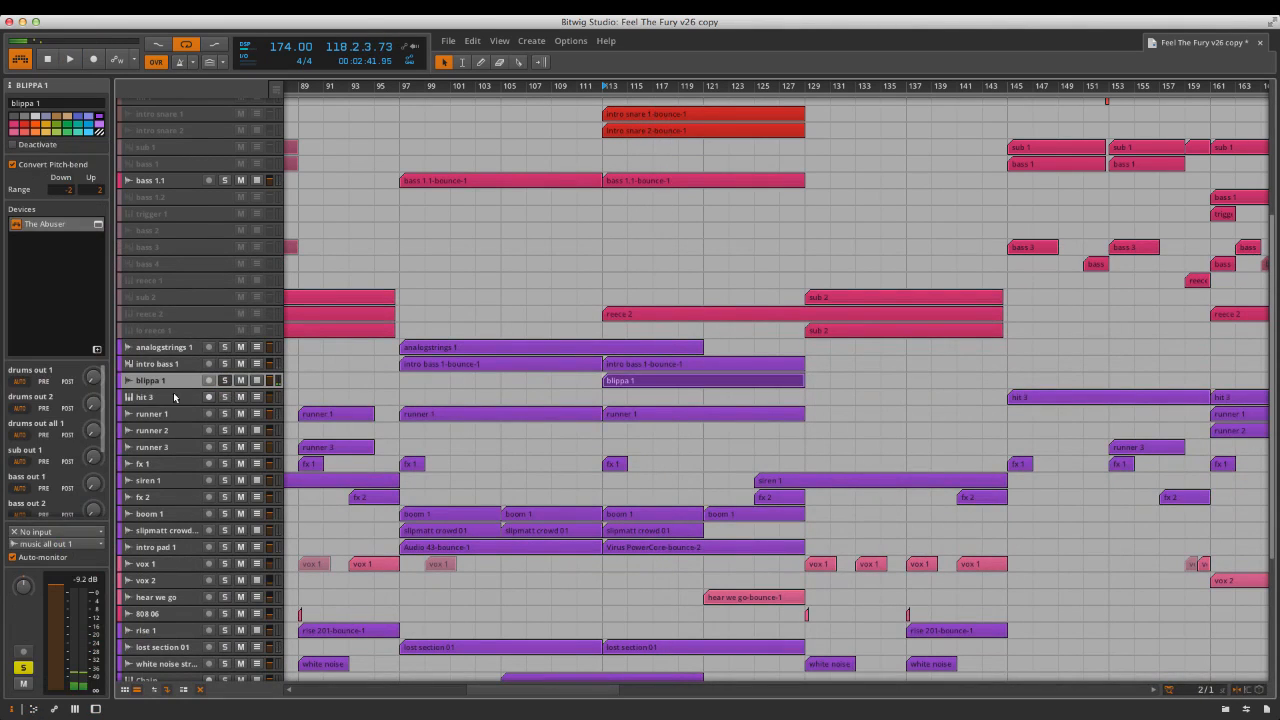
Examine the Serum patch on the hit 3 track while auditioning the clip at bar 145, and close the plug-in.
click(173, 395)
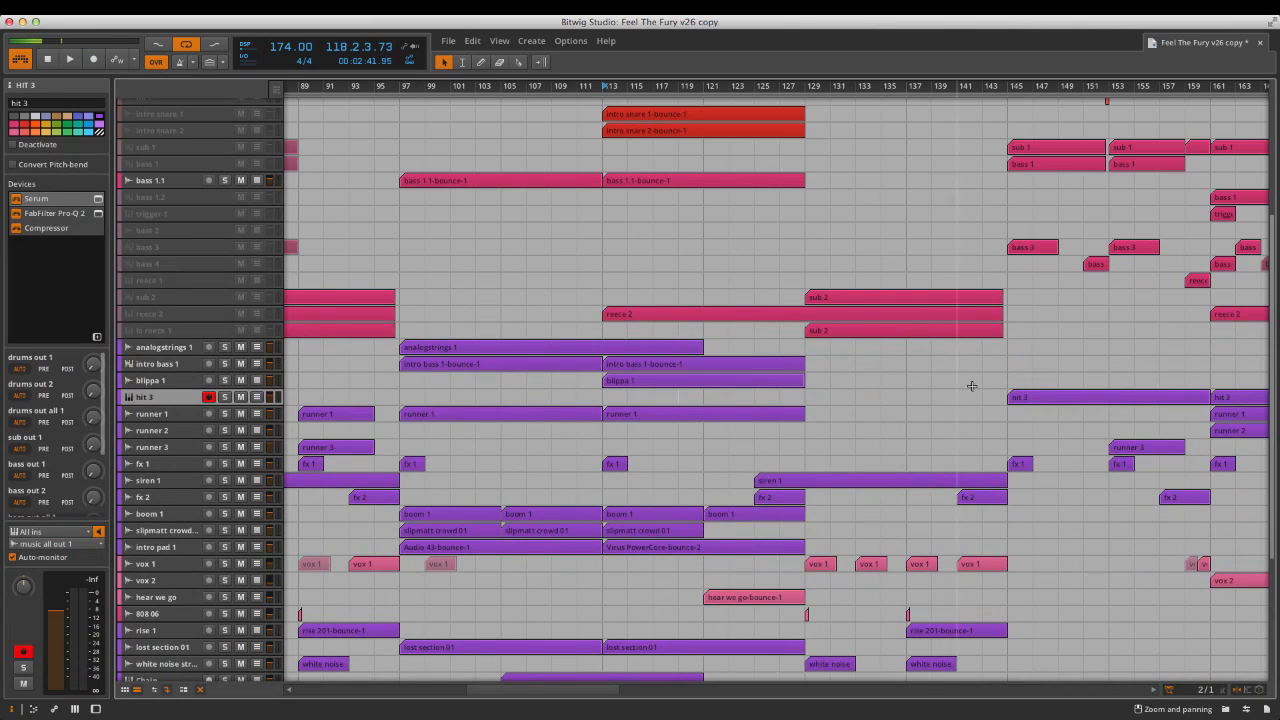
click(99, 199)
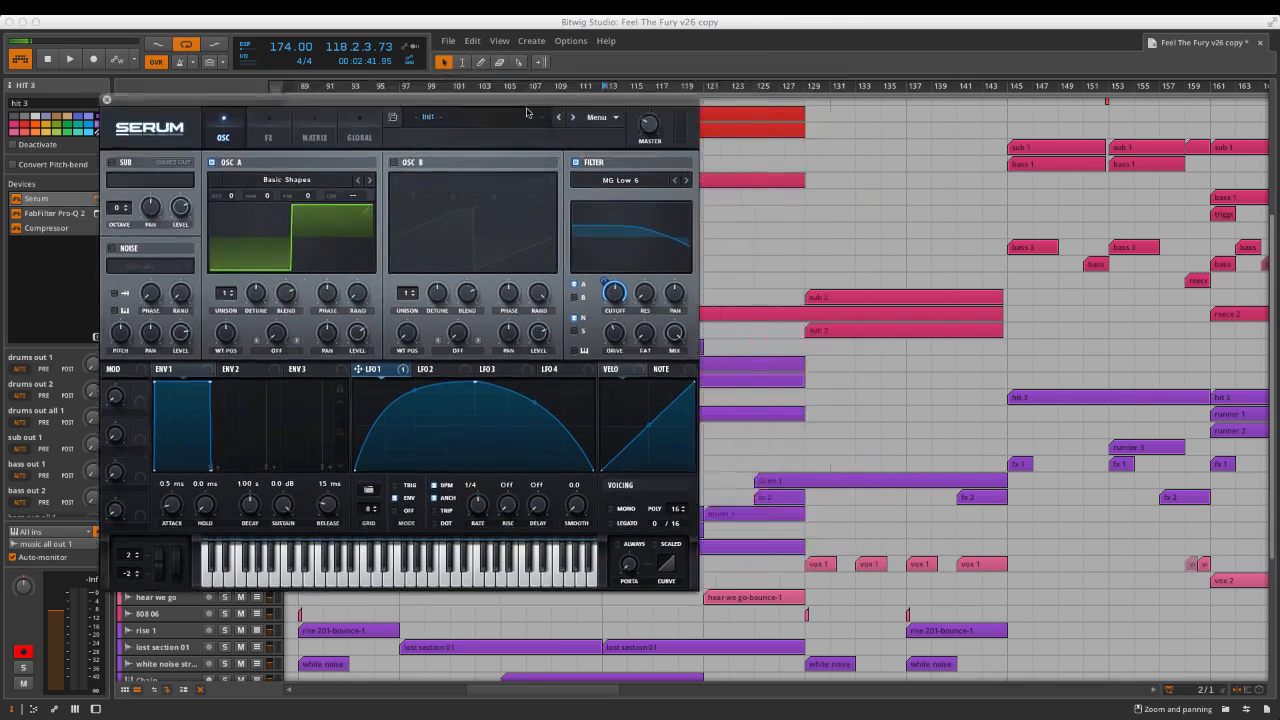
drag(800, 72, 524, 108)
click(1049, 397)
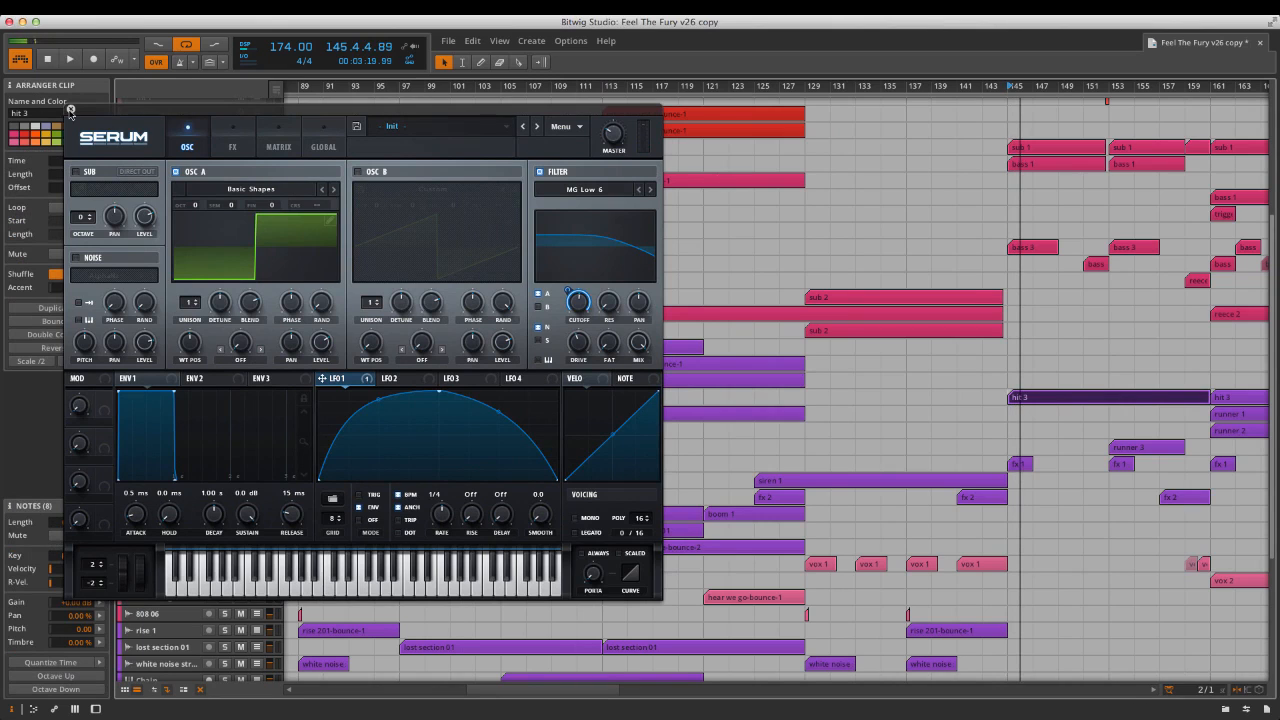
click(70, 111)
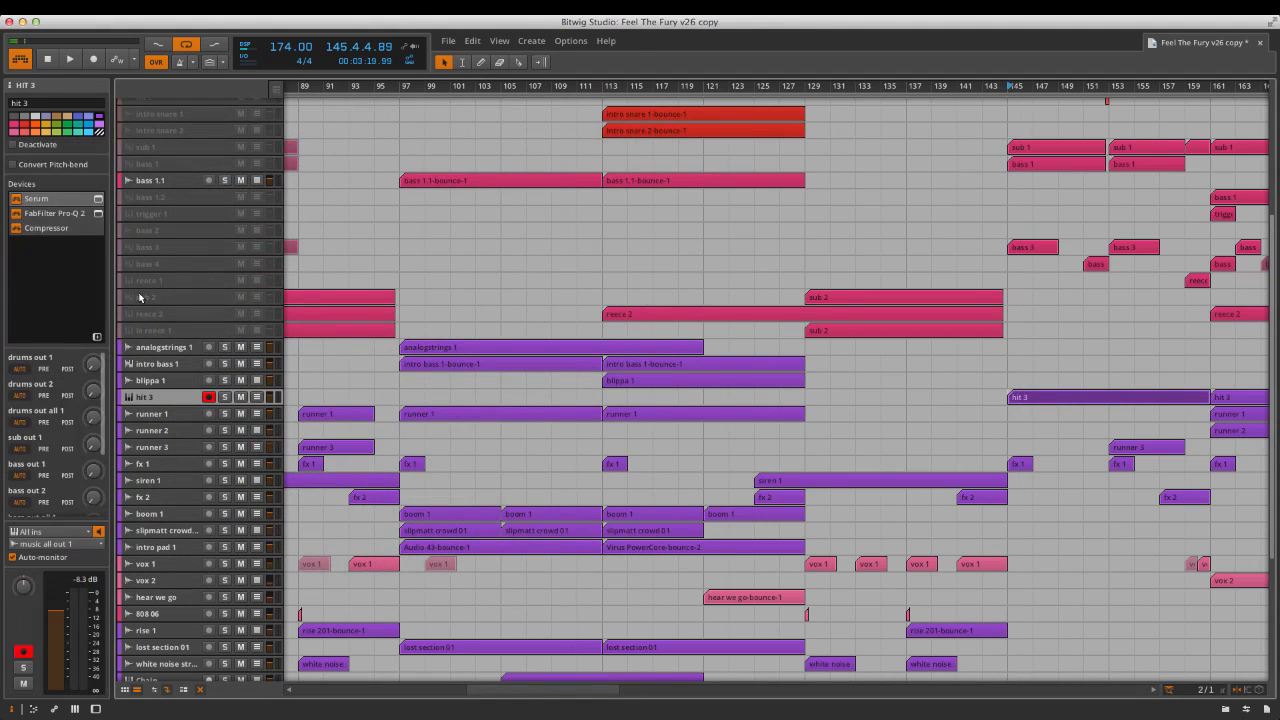
Examine the FabFilter Pro-Q 2 curve and the Compressor device on the hit 3 track.
click(97, 213)
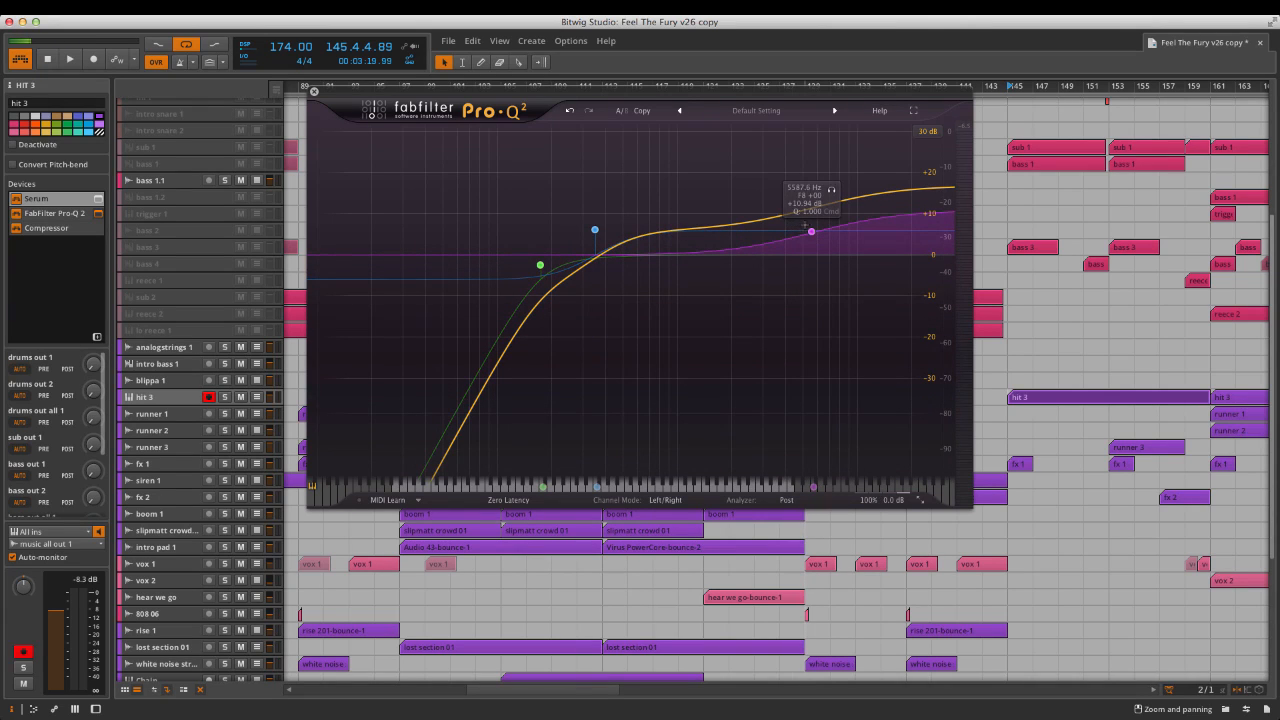
click(317, 95)
click(87, 230)
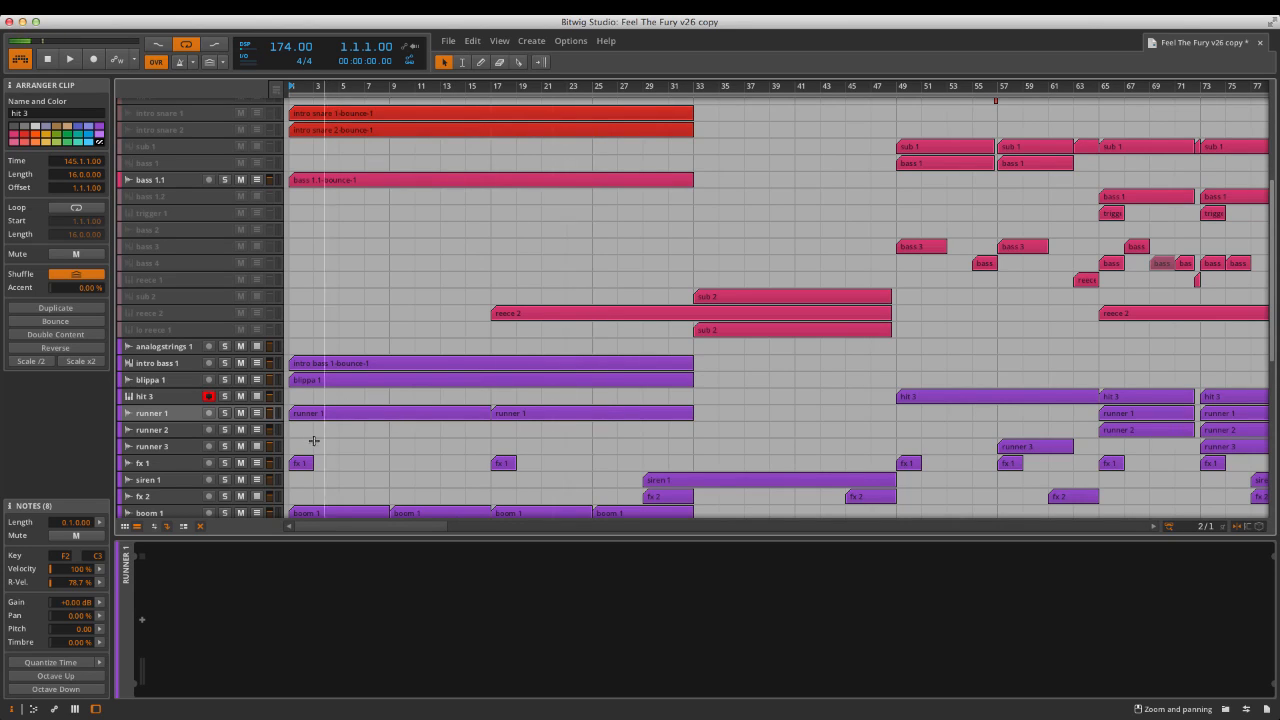
Solo the runner 1 track and audition it from bar 1 and from bar 17.
click(331, 418)
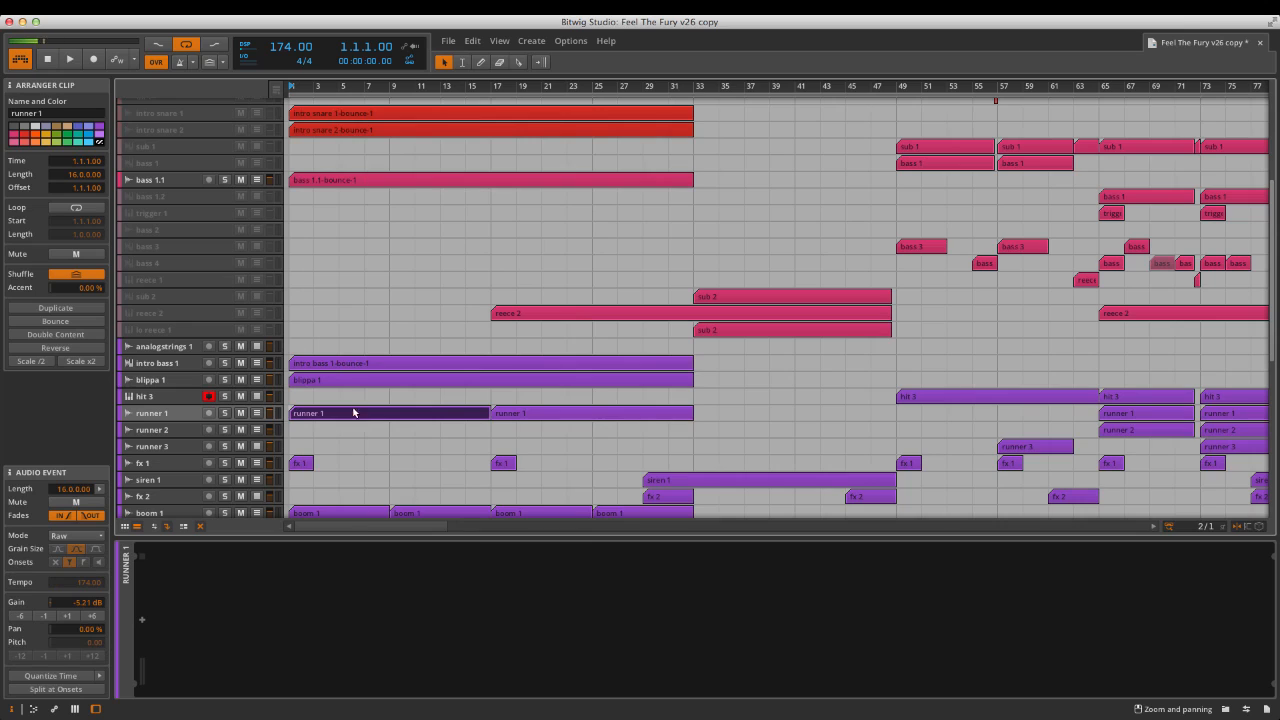
click(225, 414)
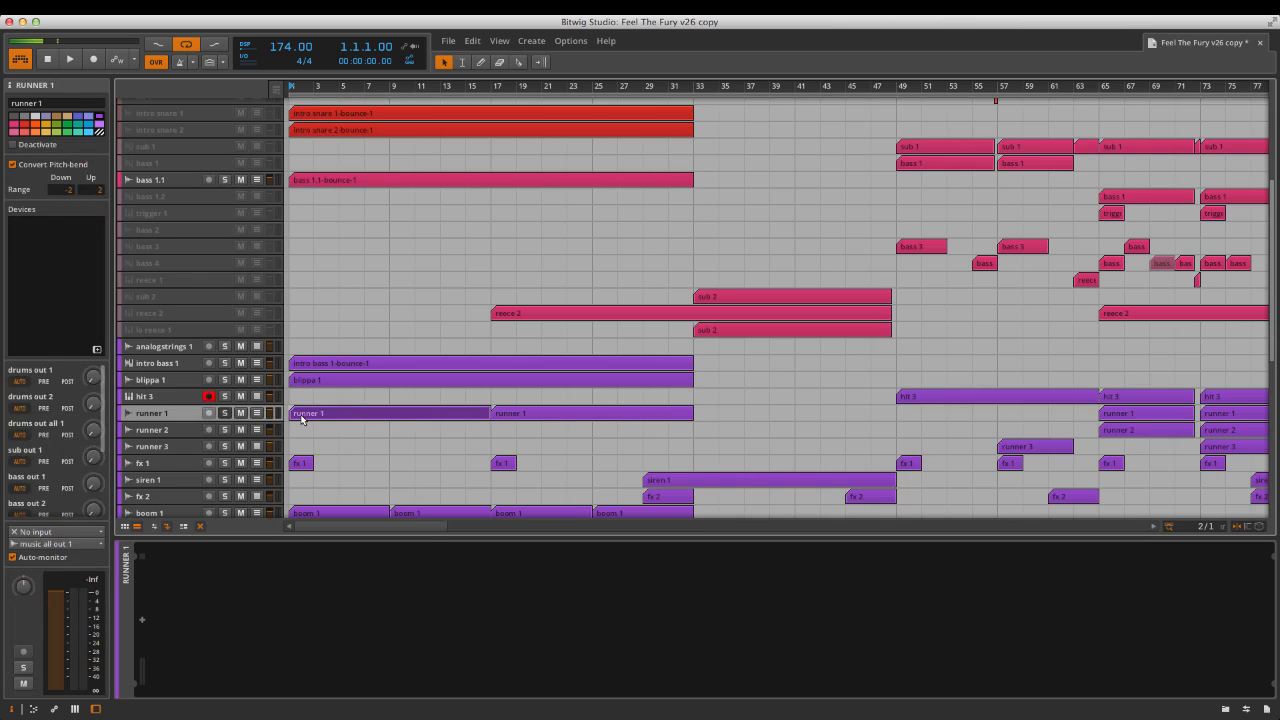
click(301, 419)
key(space)
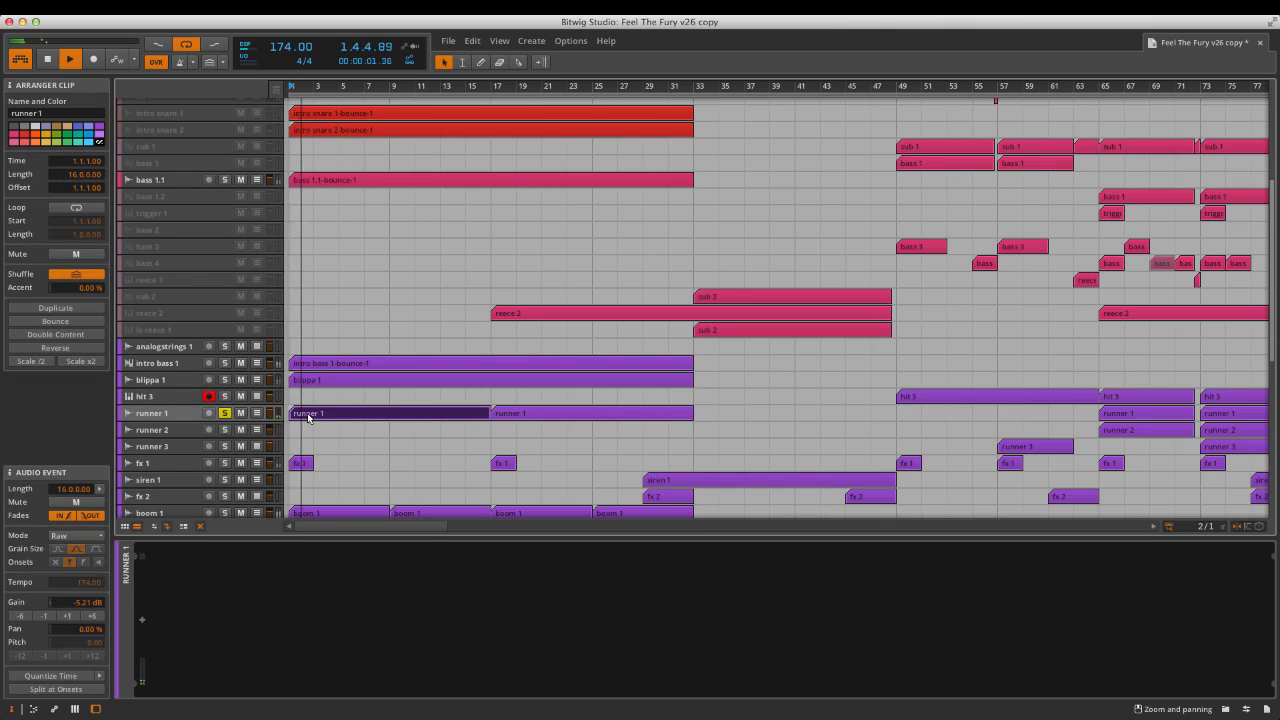
click(491, 396)
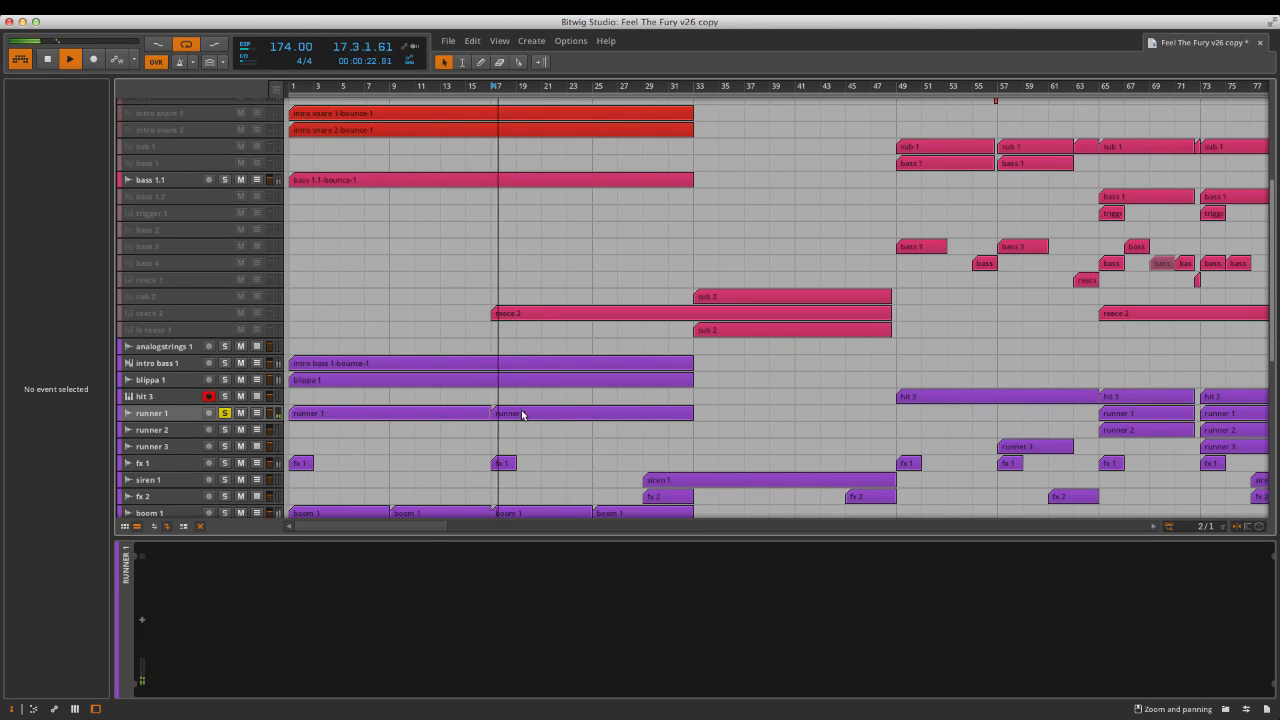
Inspect the waveform of the runner 1 clip at bar 17, stop playback and unsolo the track.
click(521, 414)
double_click(527, 414)
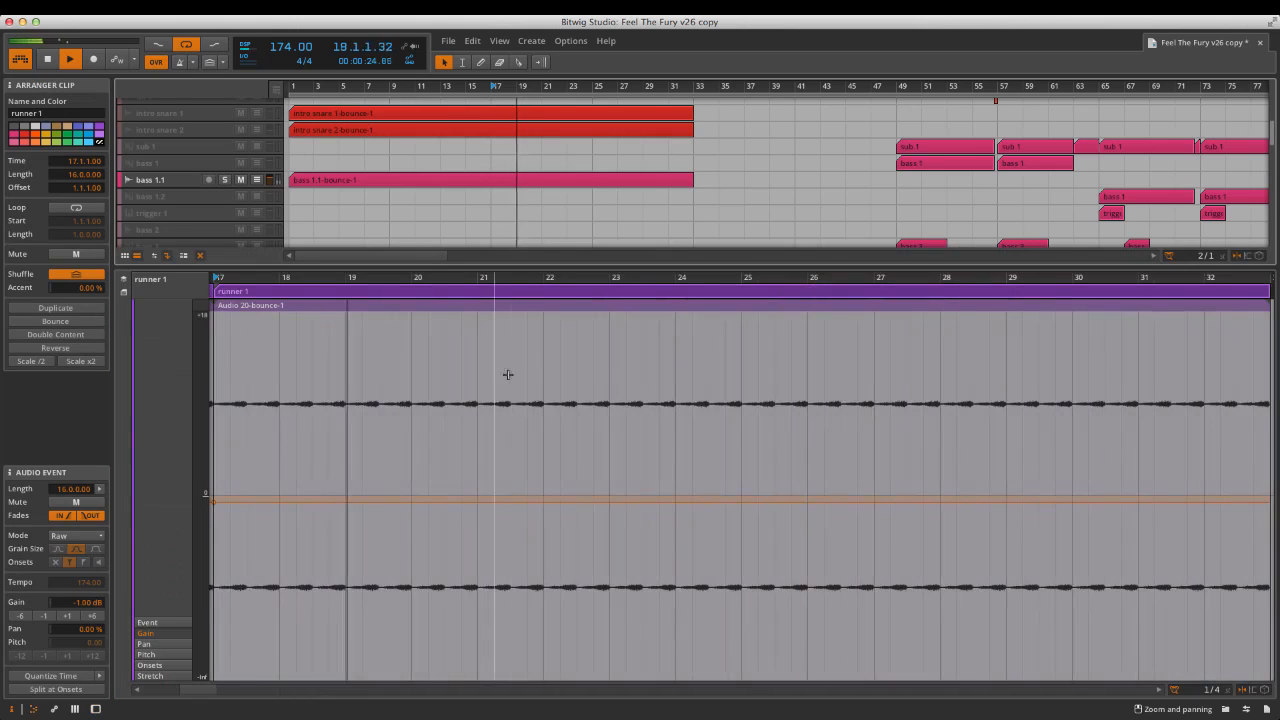
click(32, 710)
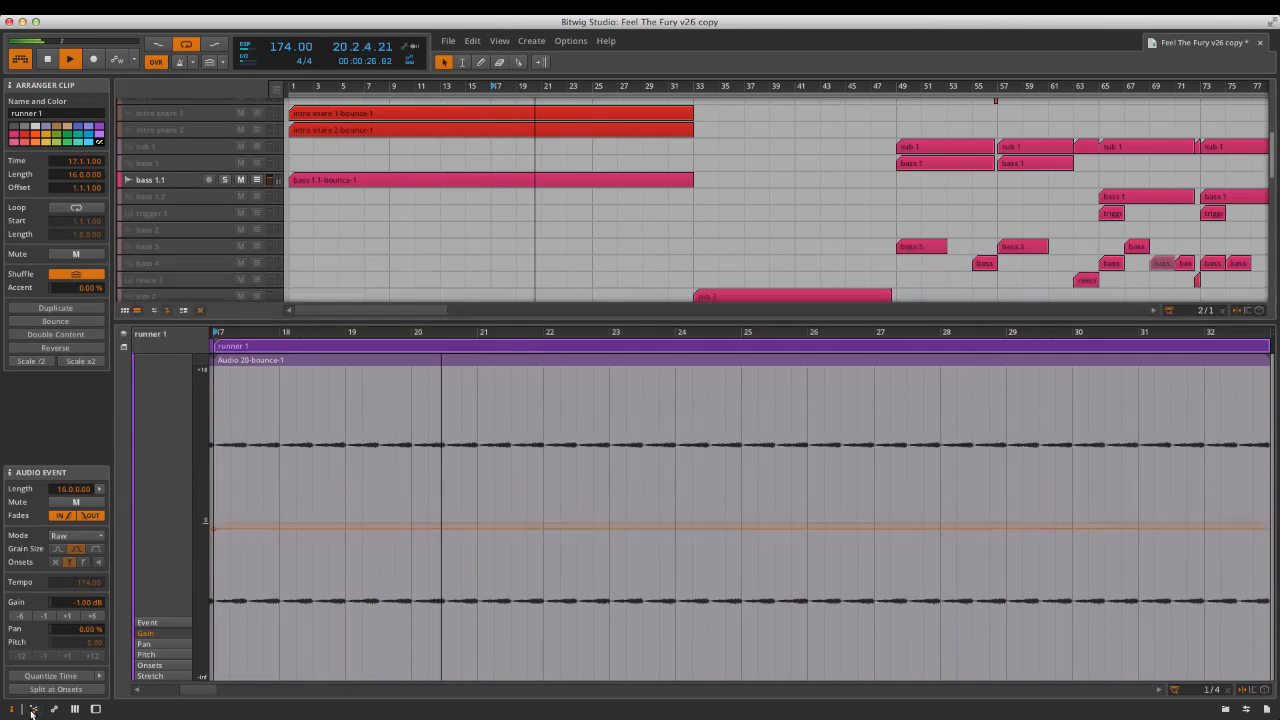
key(space)
click(226, 414)
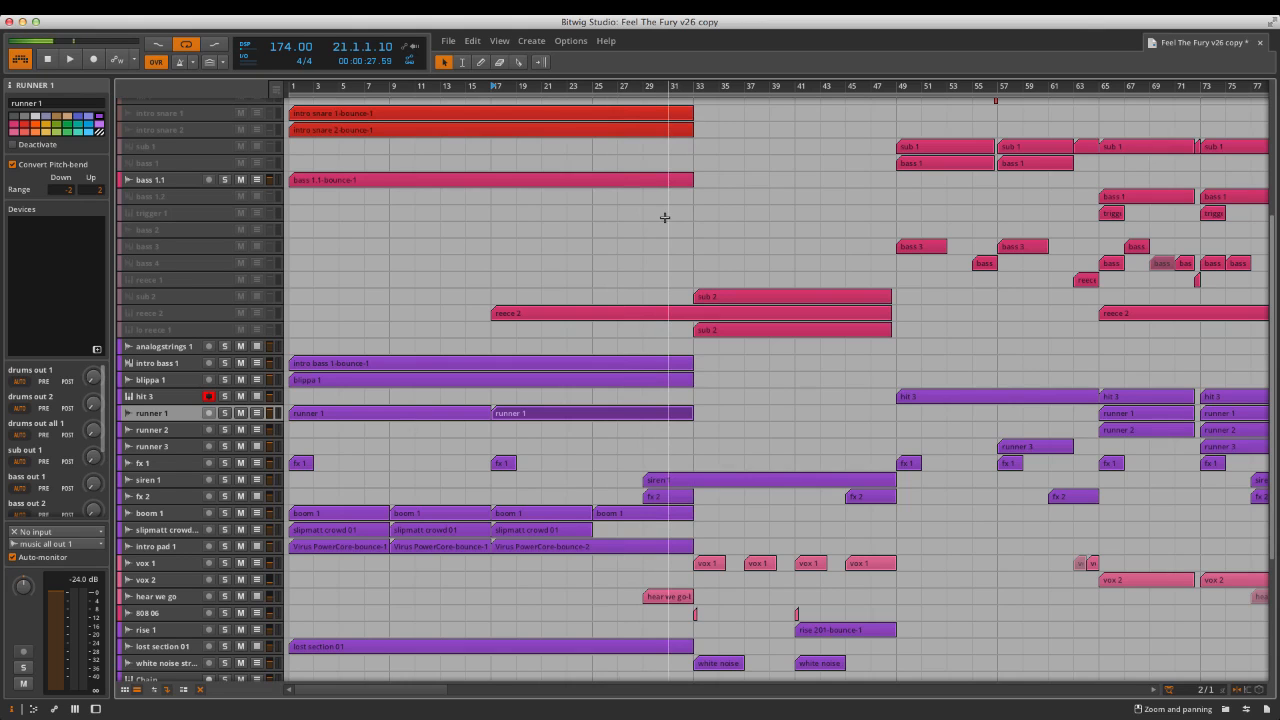
Look through the arrangement past its end and back, and check the runner 1 clip at bar 1.
scroll(850, 245, right, 20)
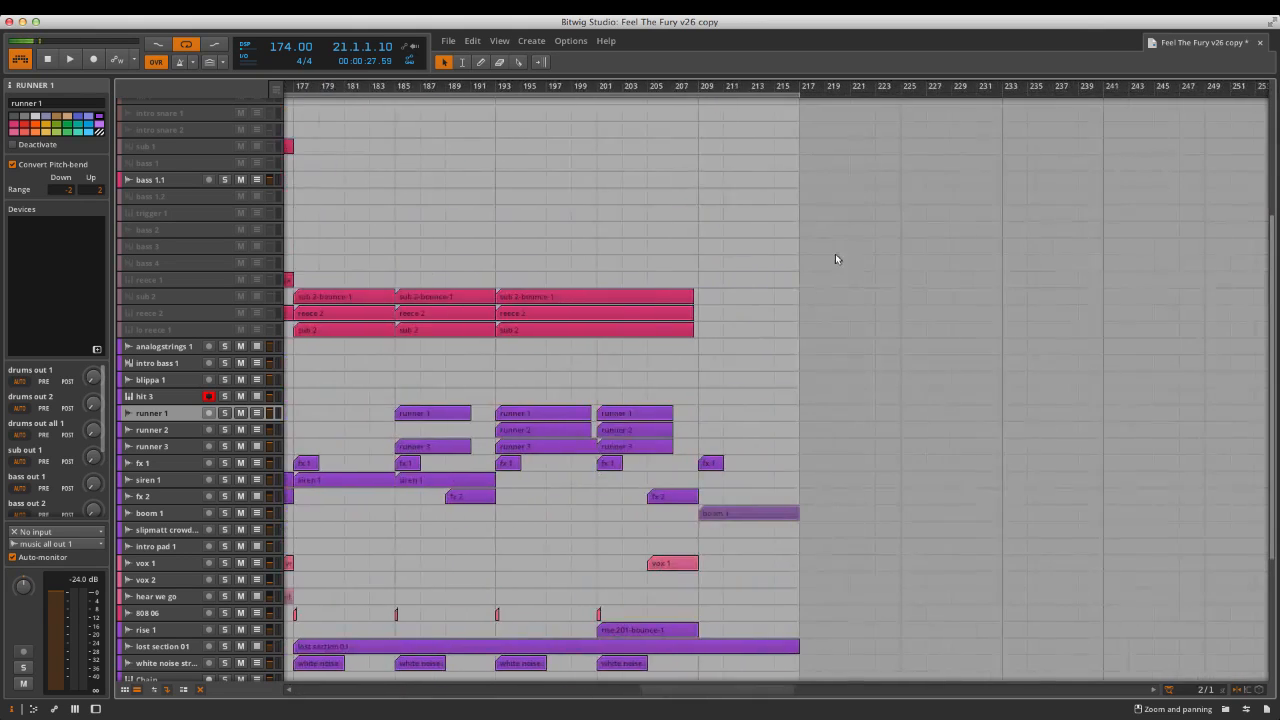
scroll(836, 259, right, 20)
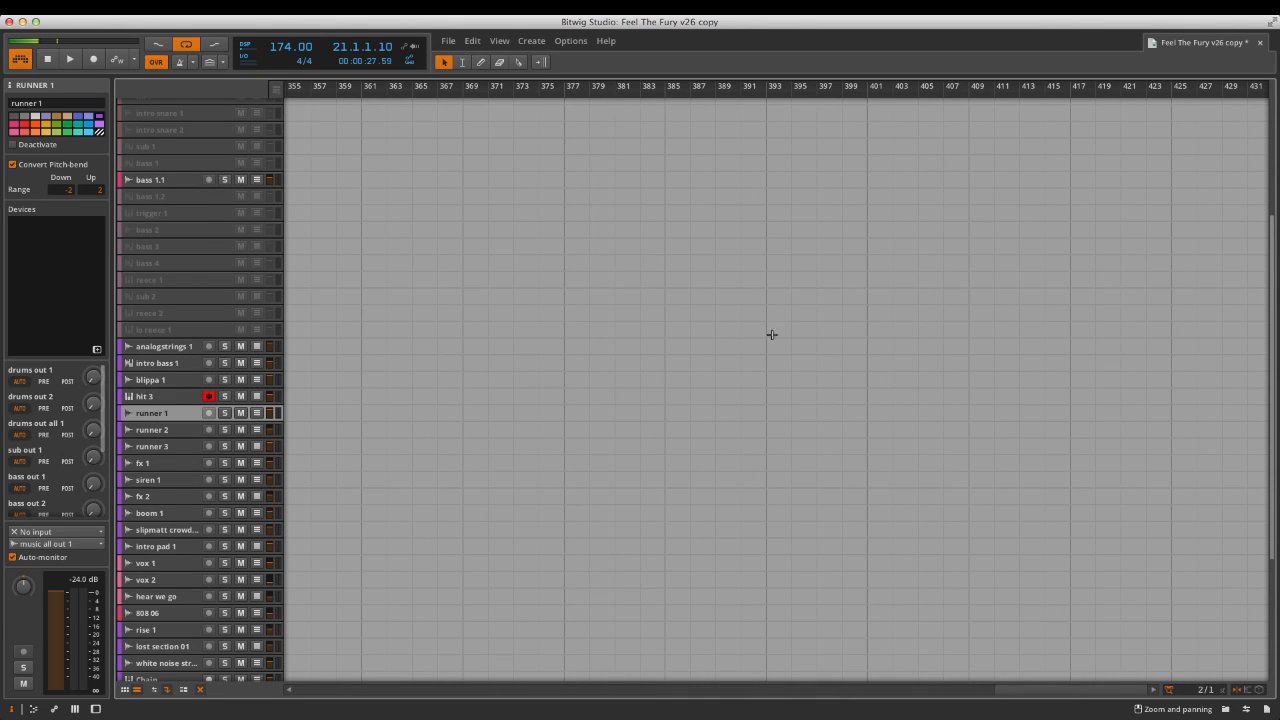
scroll(414, 437, left, 20)
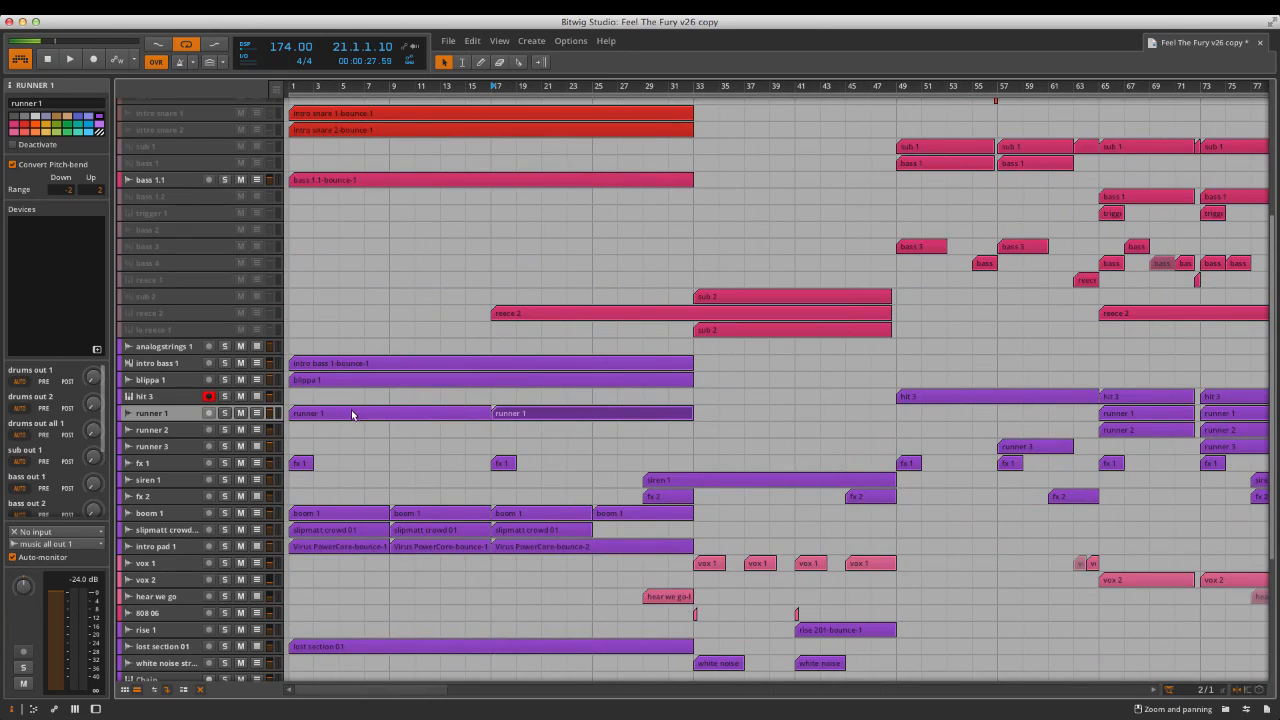
click(325, 416)
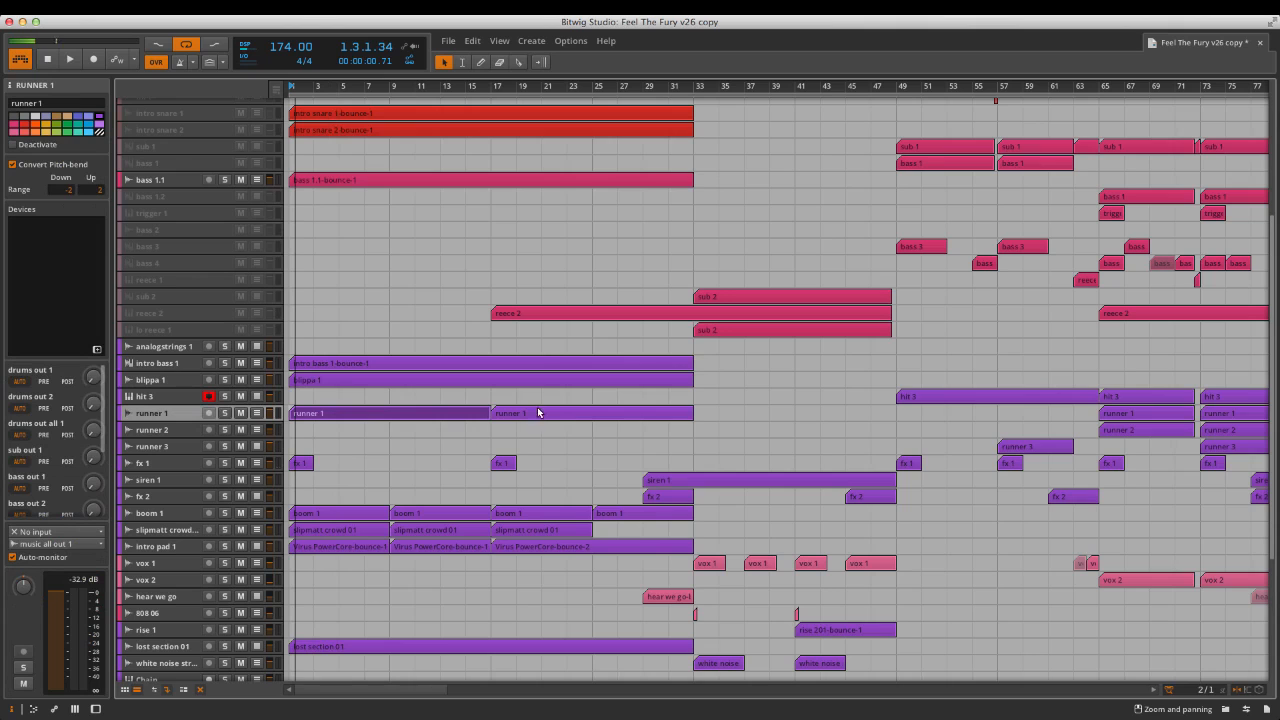
click(590, 400)
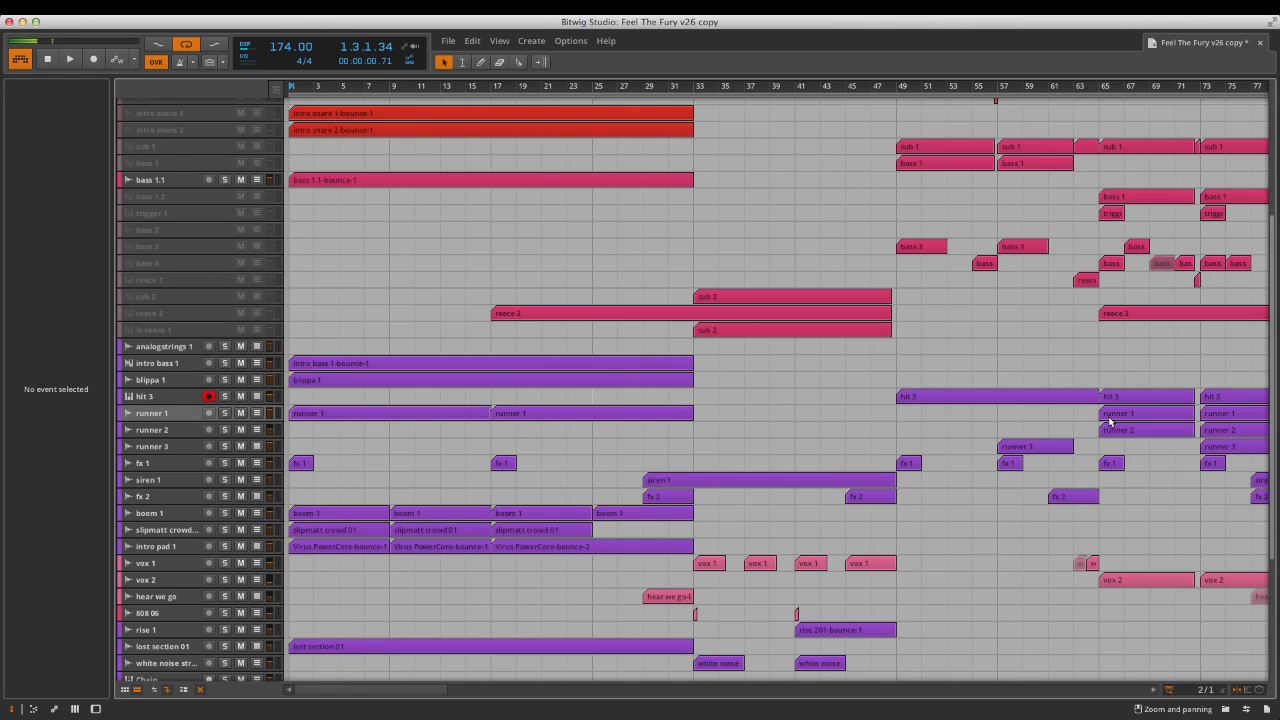
Review where the hit 3 and runner clips sit between bars 49 and 97, and set the play position to bar 49.
scroll(1108, 421, right, 10)
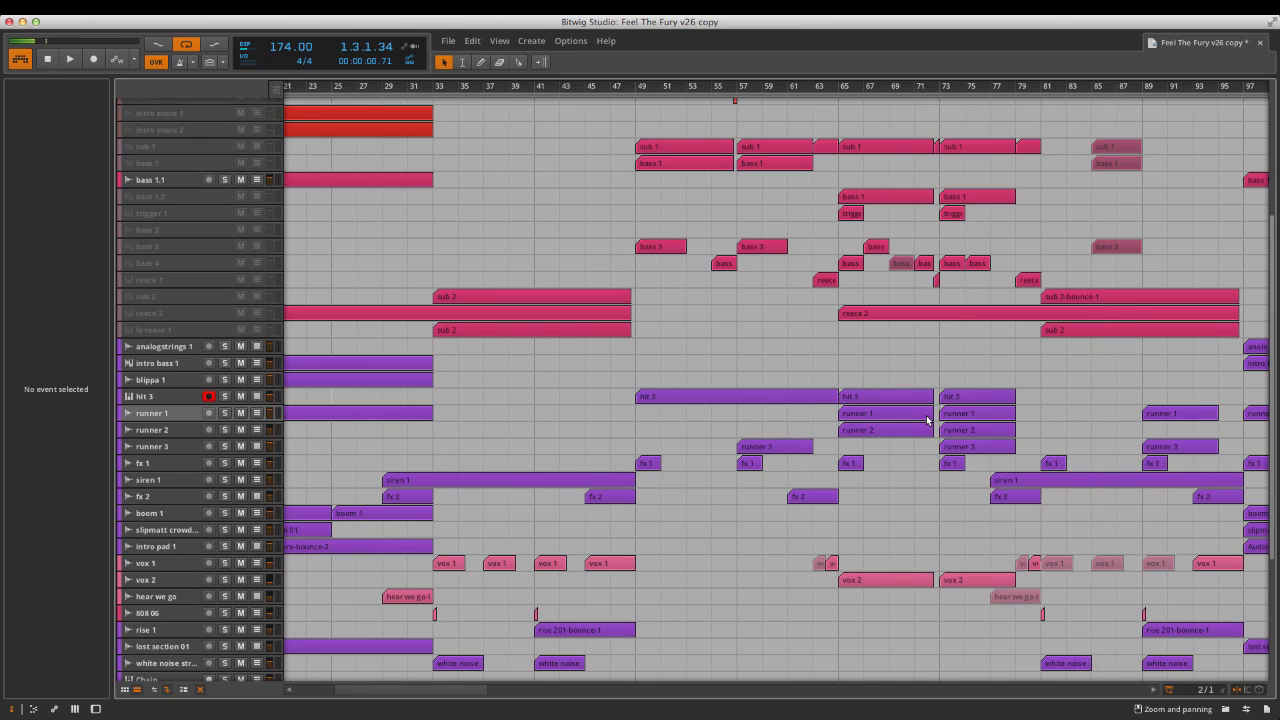
scroll(914, 419, right, 4)
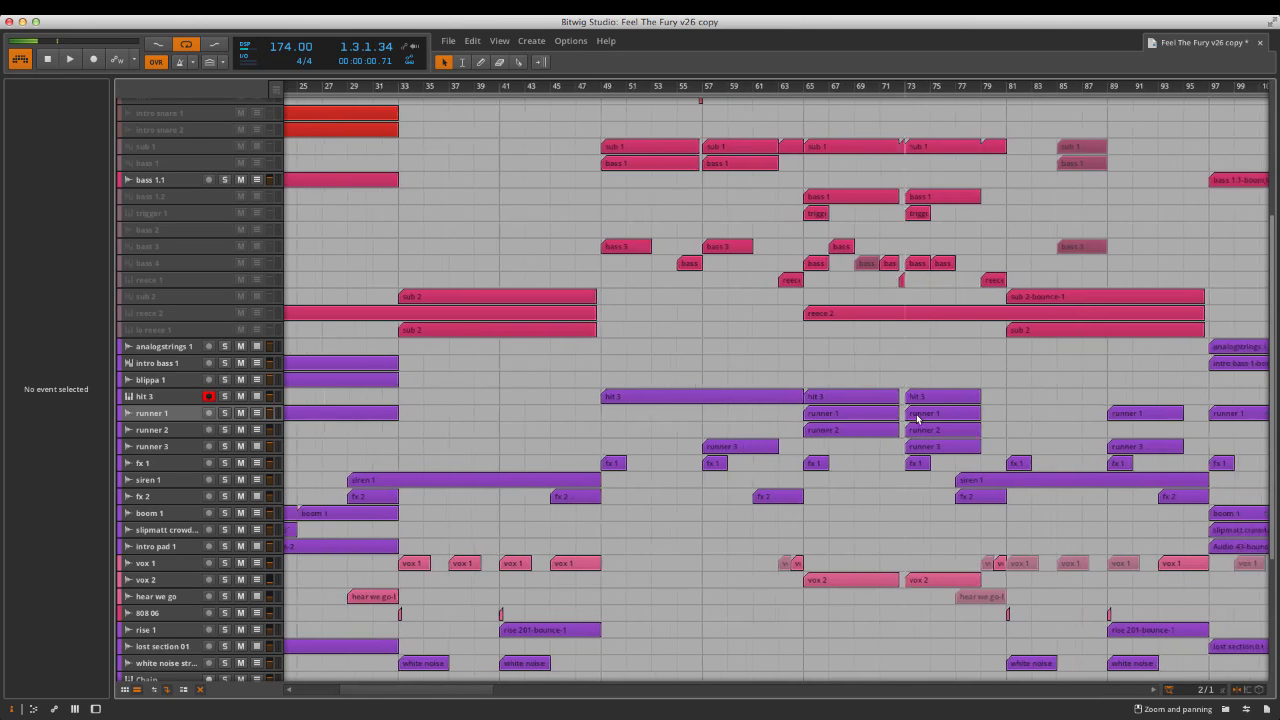
scroll(922, 420, up, 1)
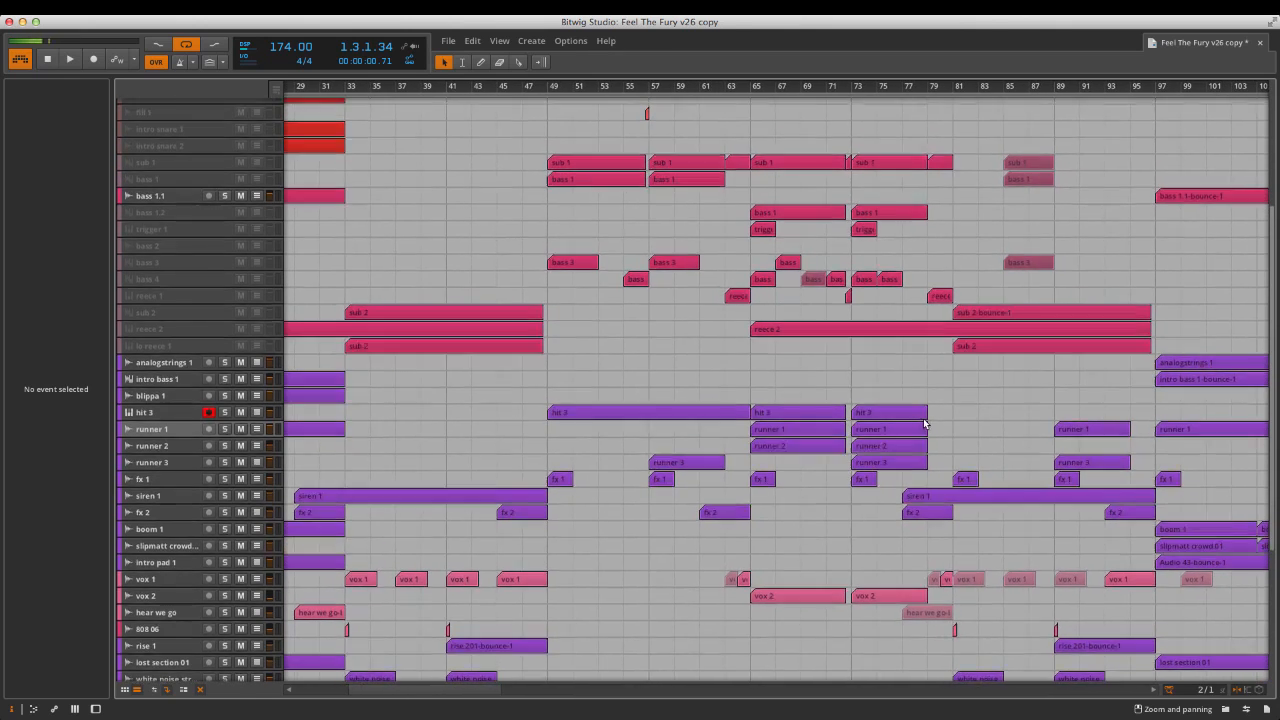
scroll(928, 410, down, 1)
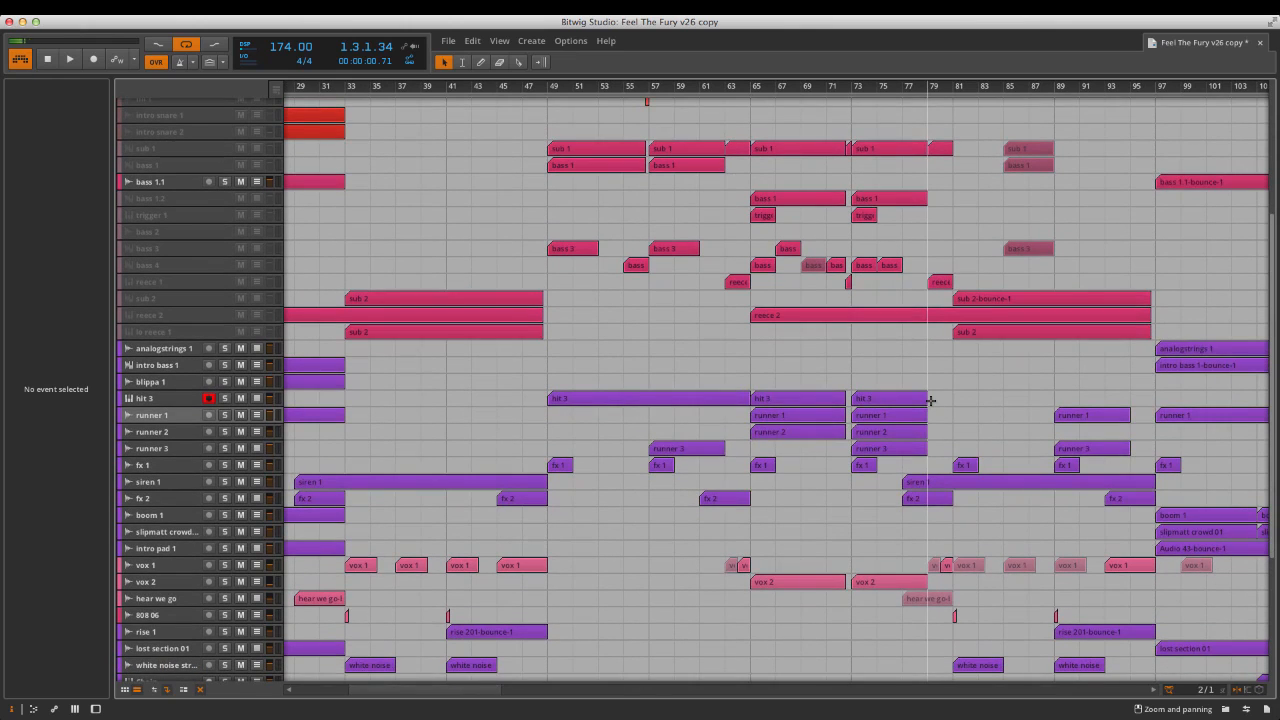
scroll(929, 401, down, 1)
click(548, 403)
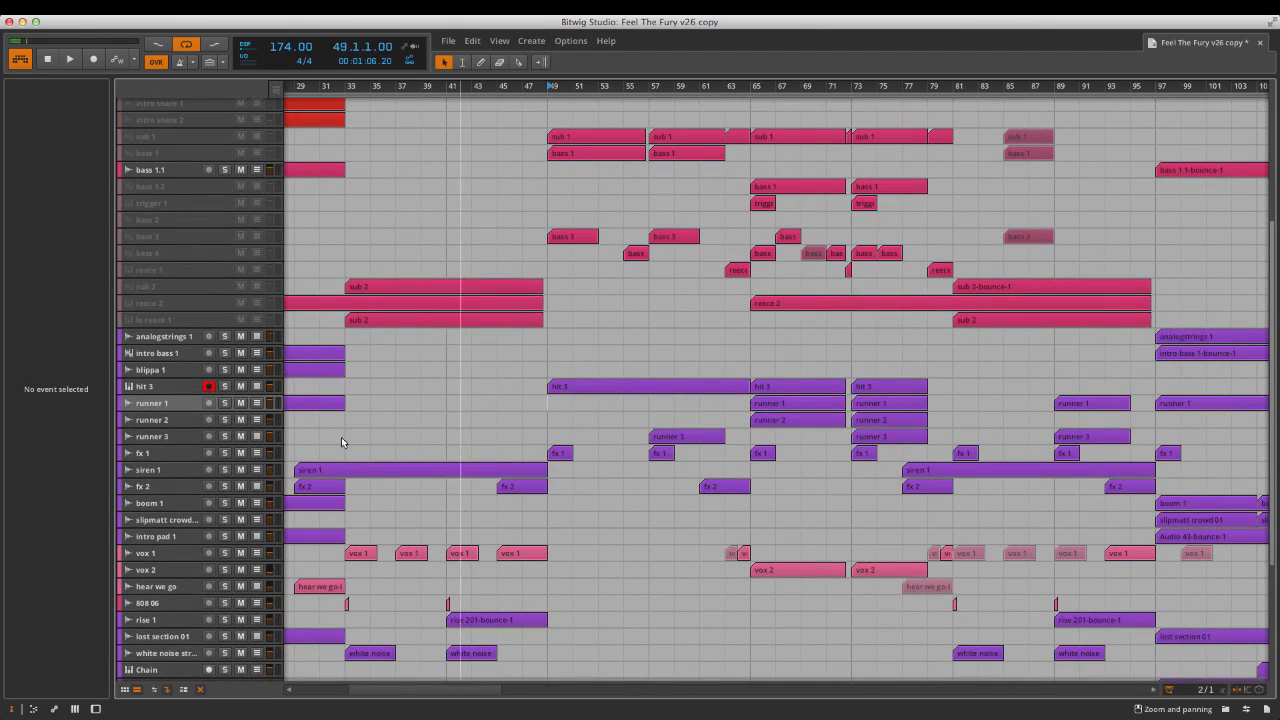
Select the runner 2 track and check its FabFilter Pro-Q 2 window.
click(174, 421)
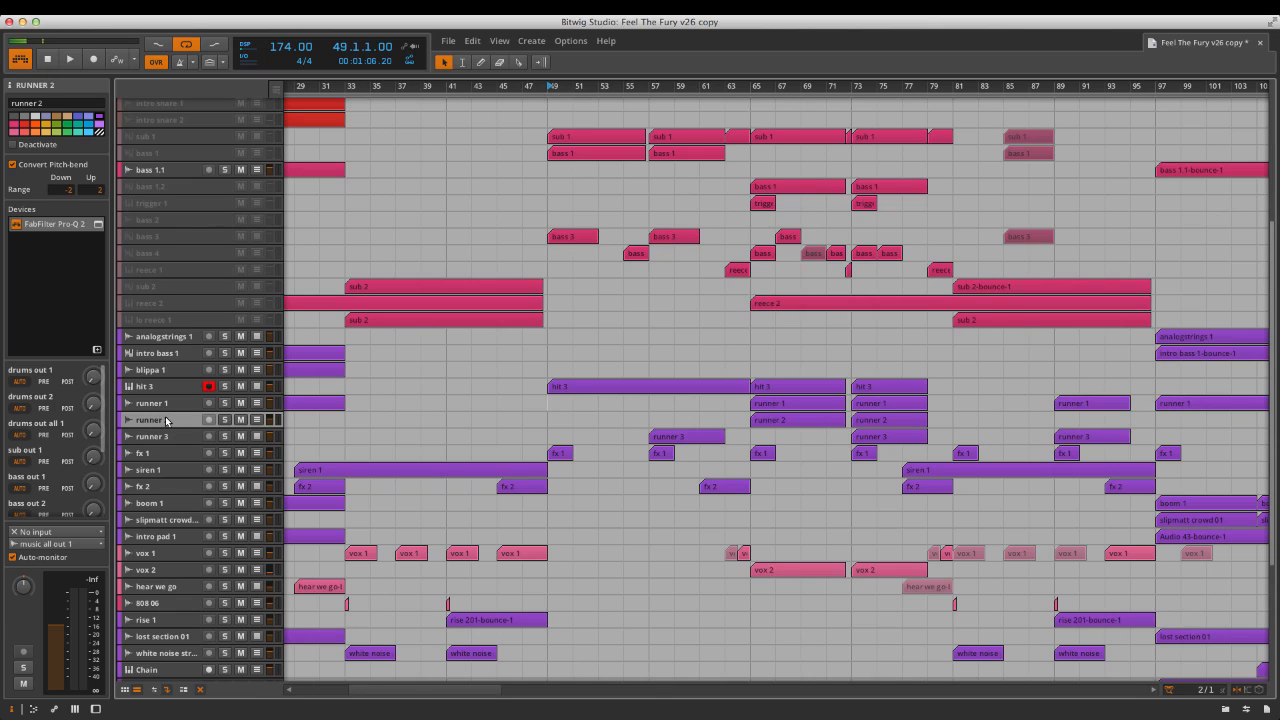
click(208, 385)
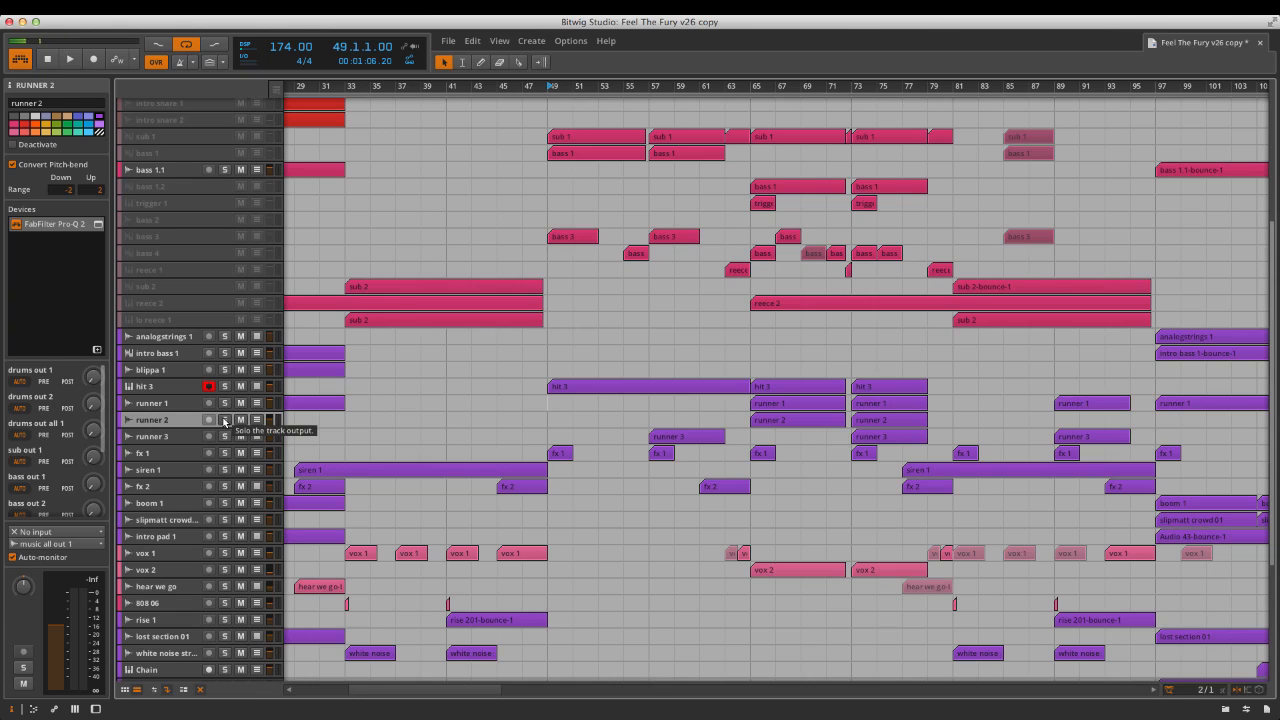
click(97, 224)
click(97, 224)
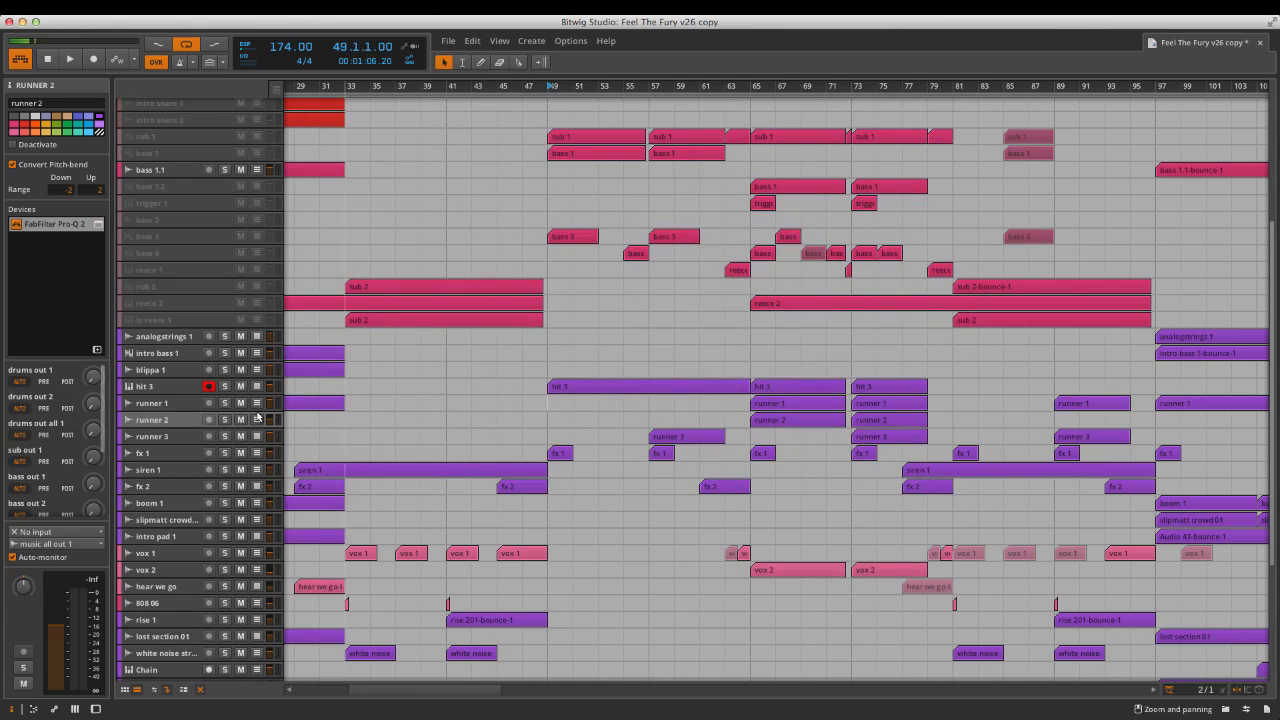
Solo the runner 2 track, audition its clip from bar 65, and unsolo it.
click(224, 420)
click(778, 421)
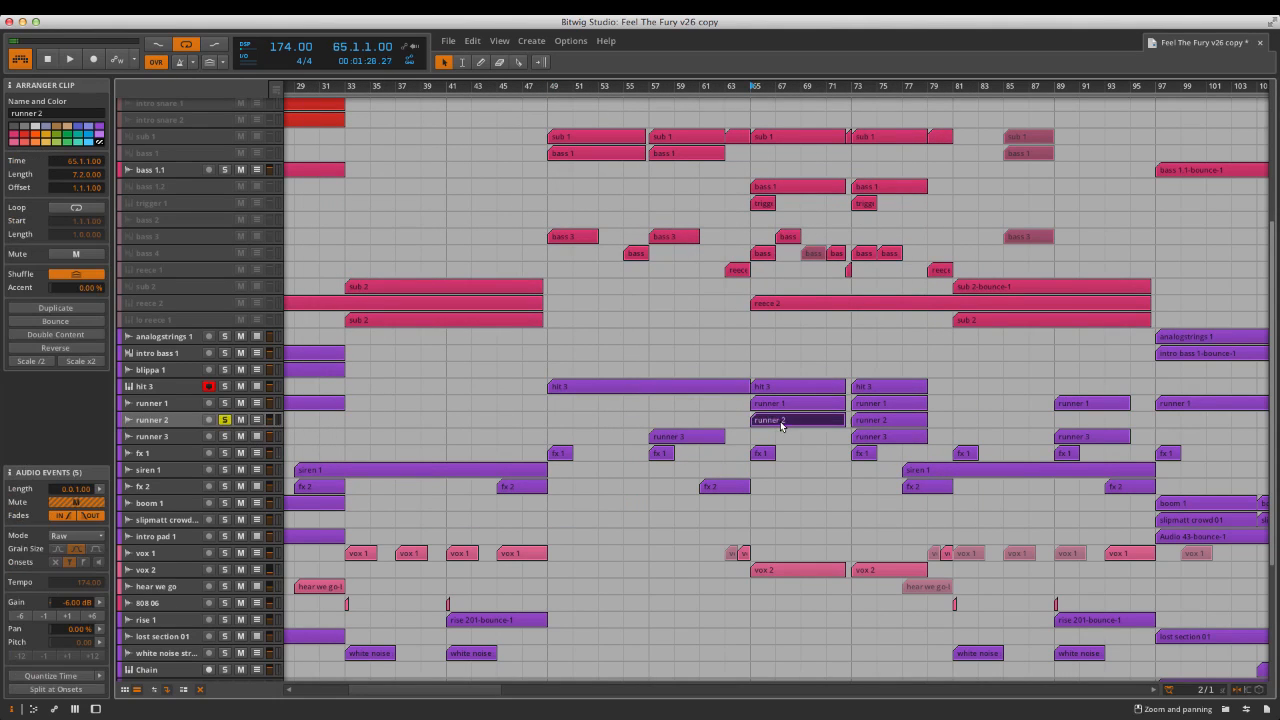
key(space)
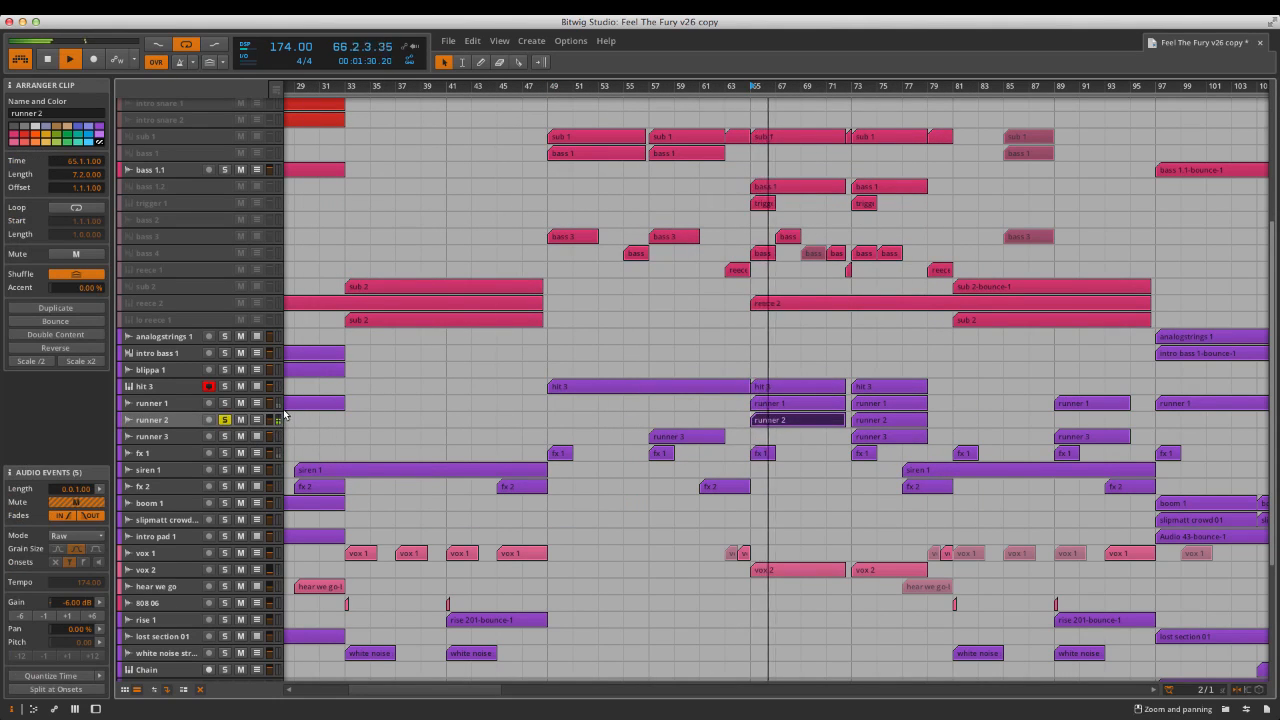
click(225, 420)
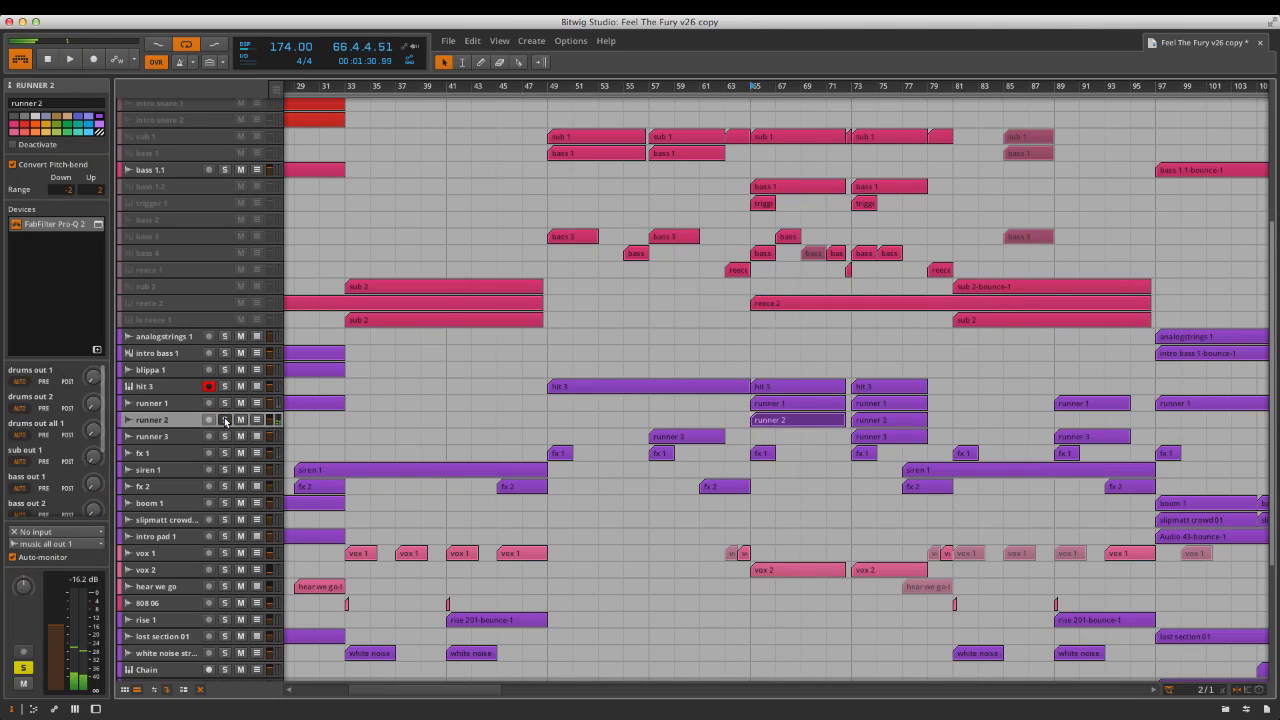
Solo the runner 3 track and audition its clip from bar 57.
click(165, 437)
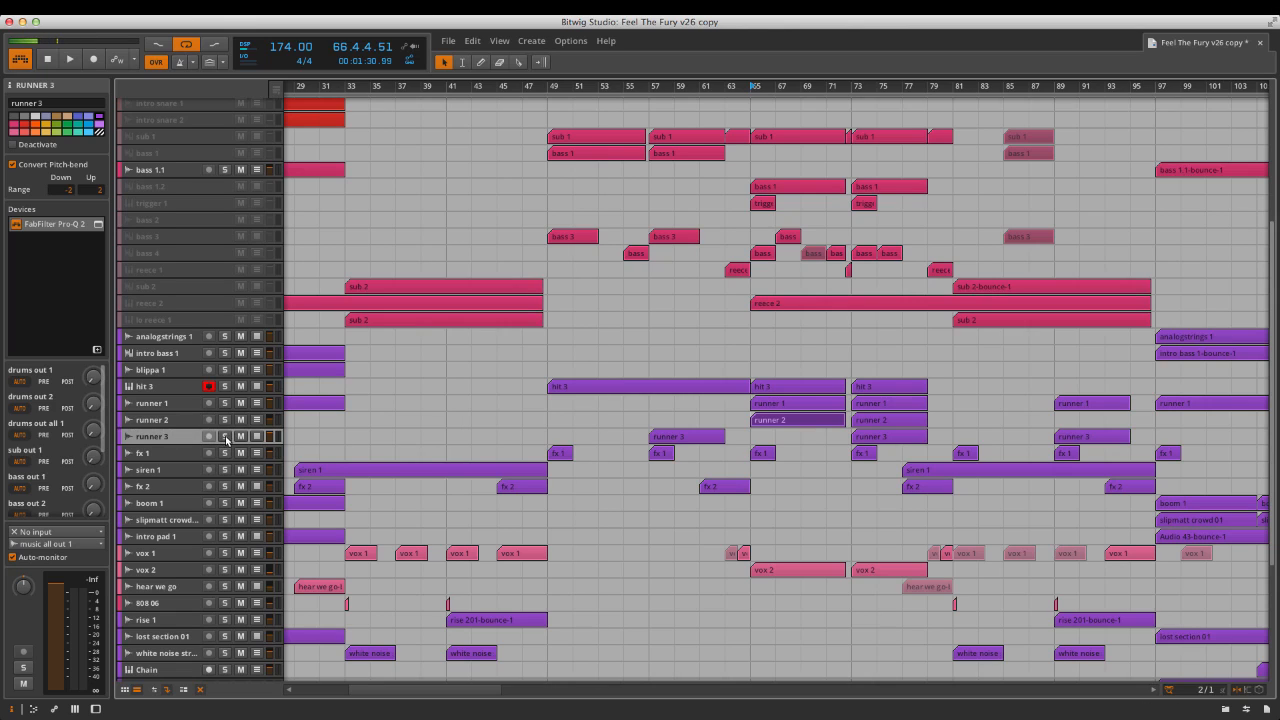
click(225, 437)
click(712, 438)
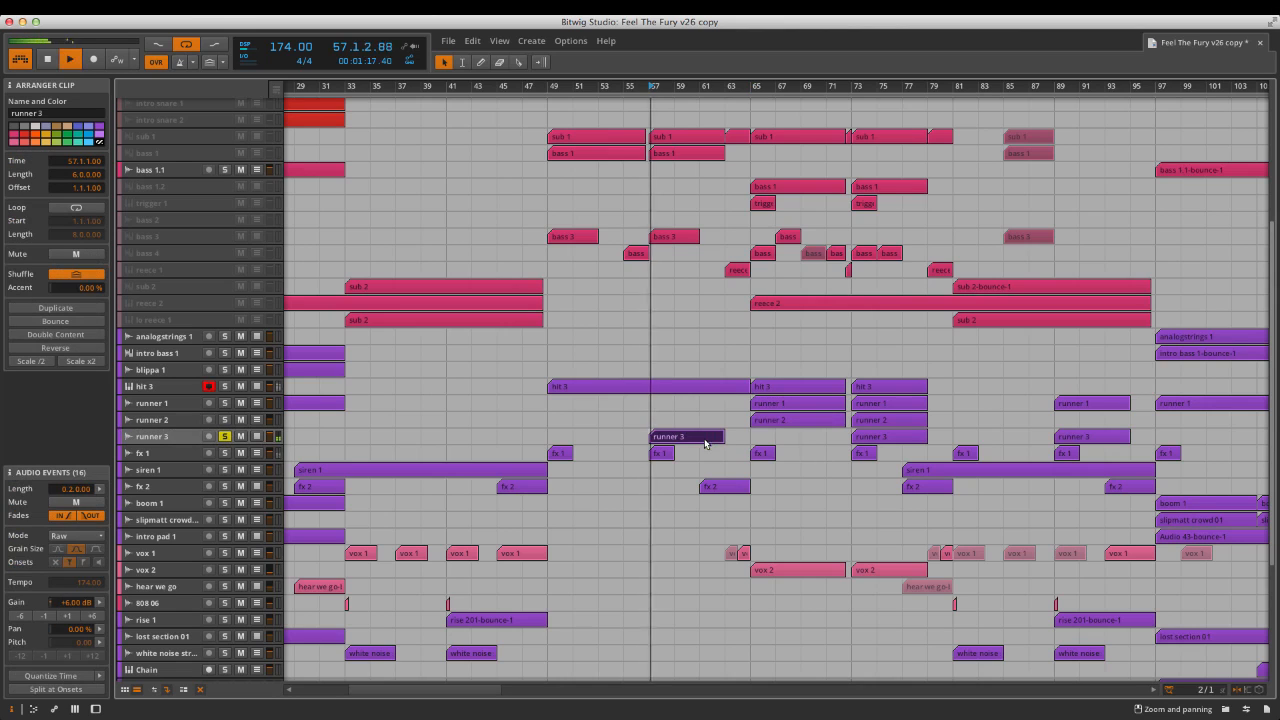
key(space)
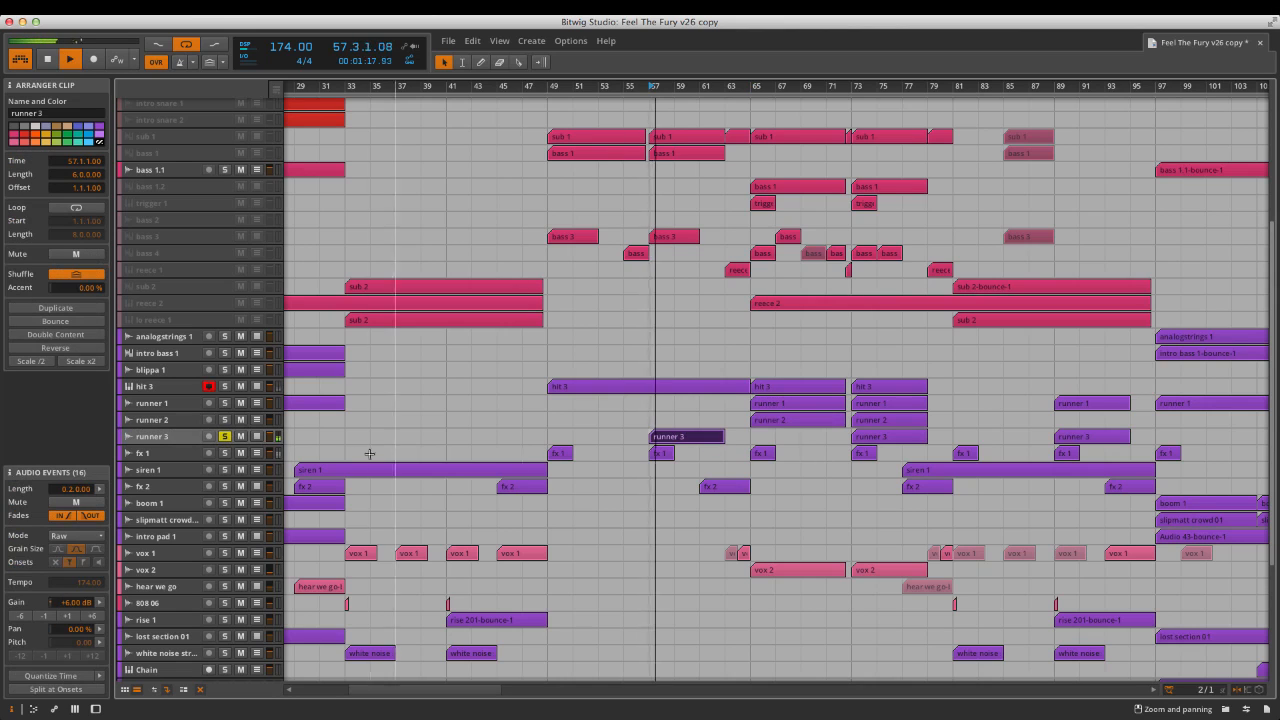
Unsolo the runner 3 track and check its FabFilter Pro-Q 2 window.
click(226, 437)
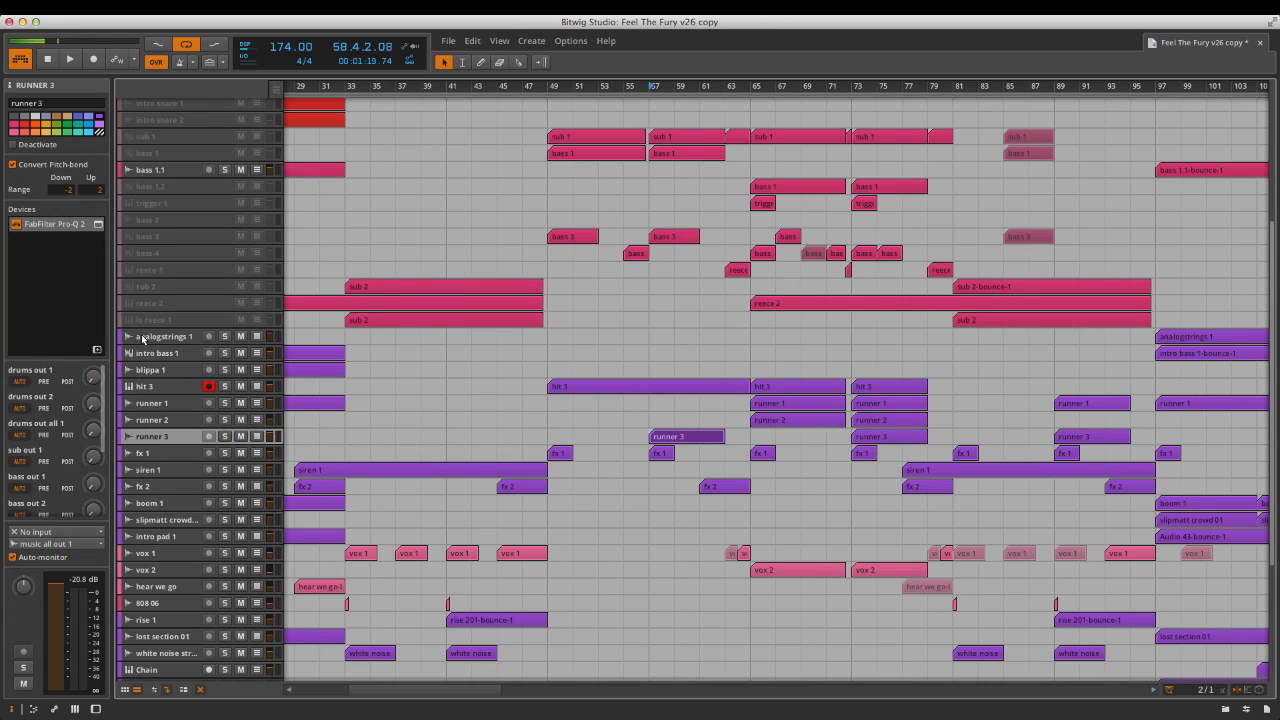
click(99, 224)
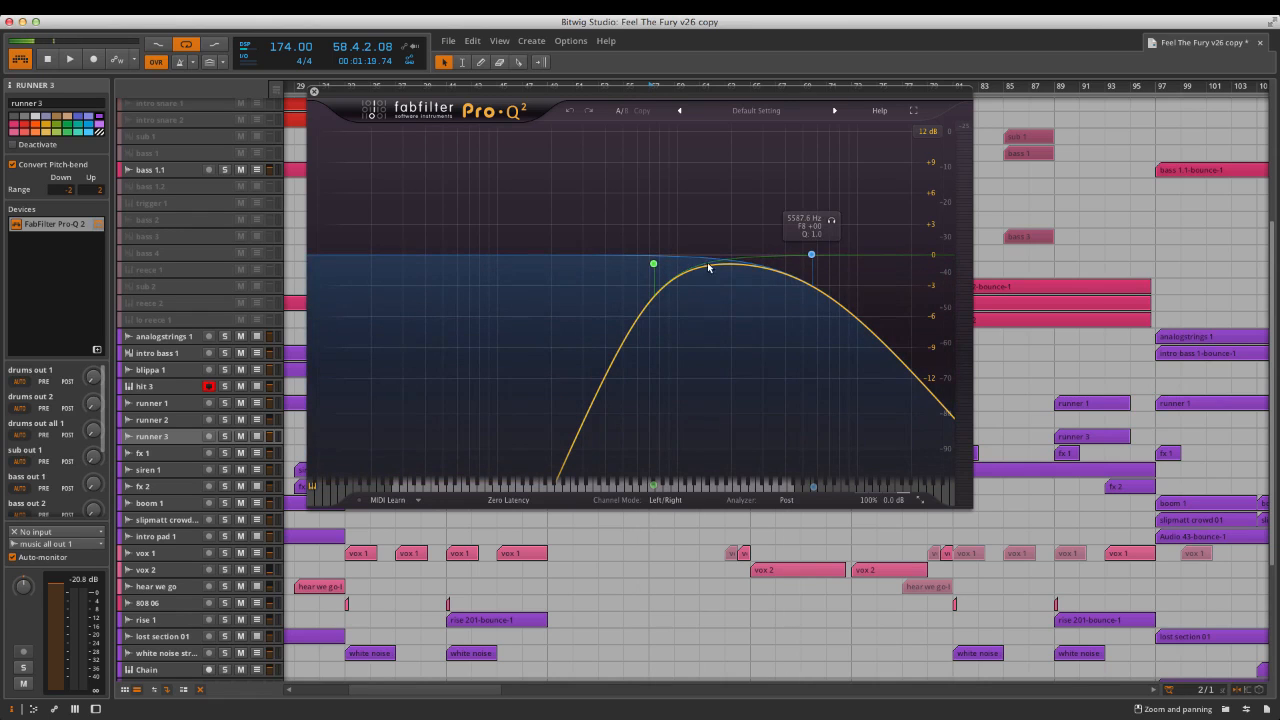
Solo the fx 1 track, audition its clip from bar 57, and check its FabFilter Pro-Q 2 window.
click(224, 460)
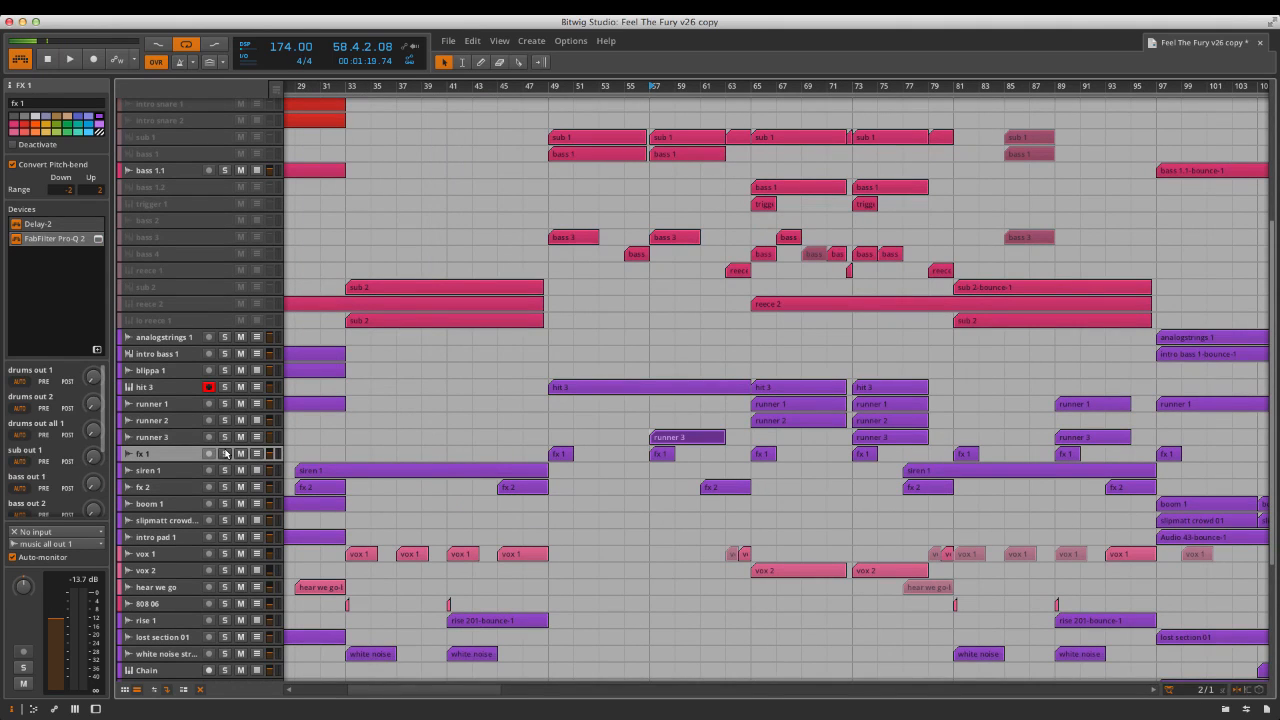
click(543, 425)
key(space)
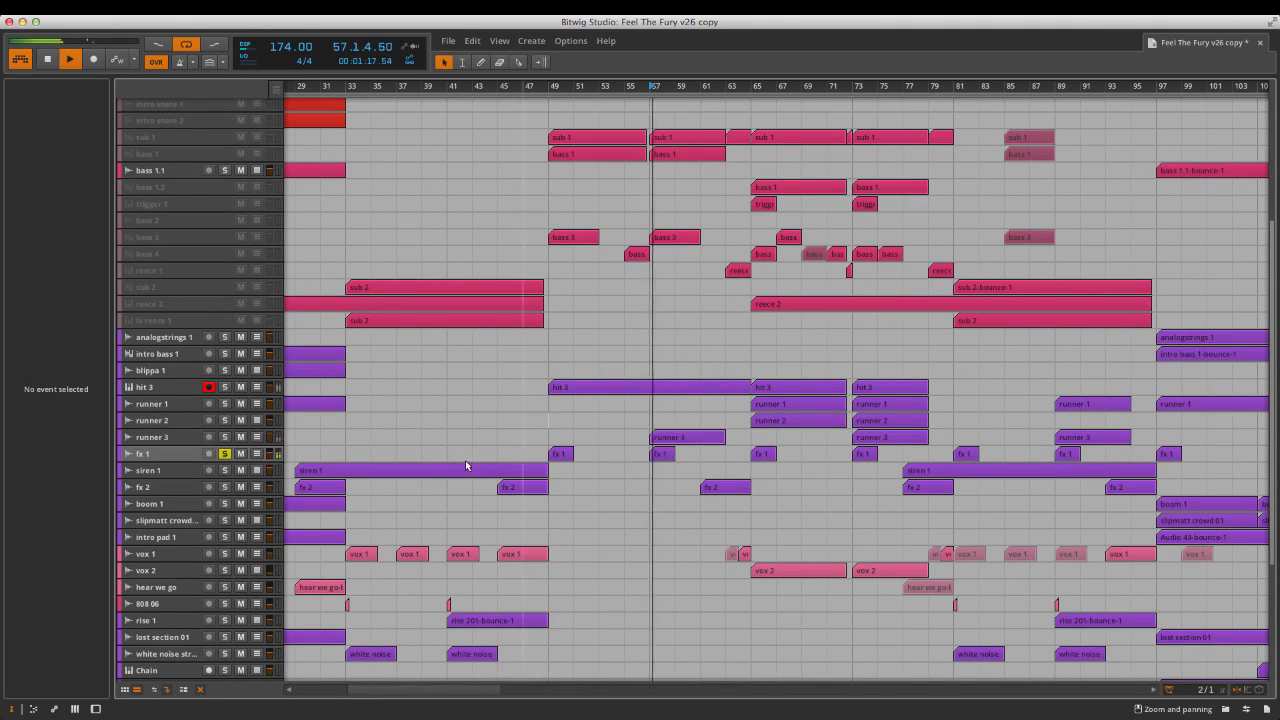
click(226, 454)
key(space)
click(226, 454)
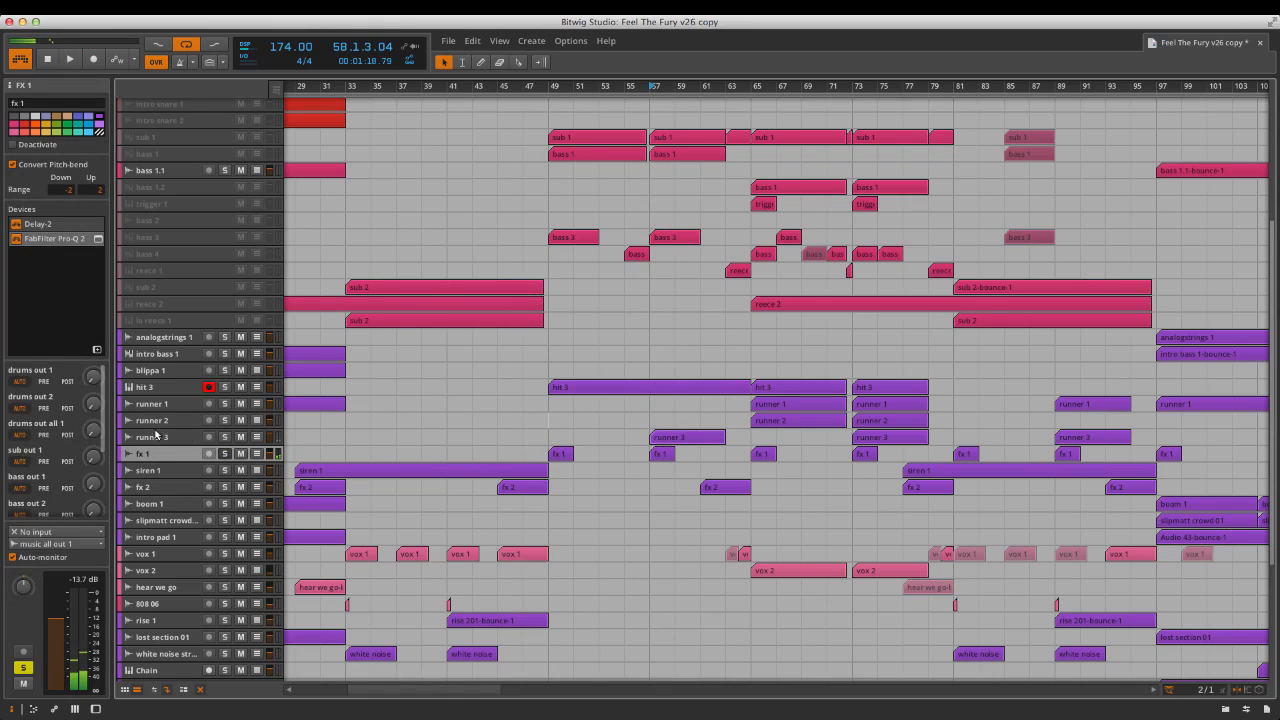
click(98, 240)
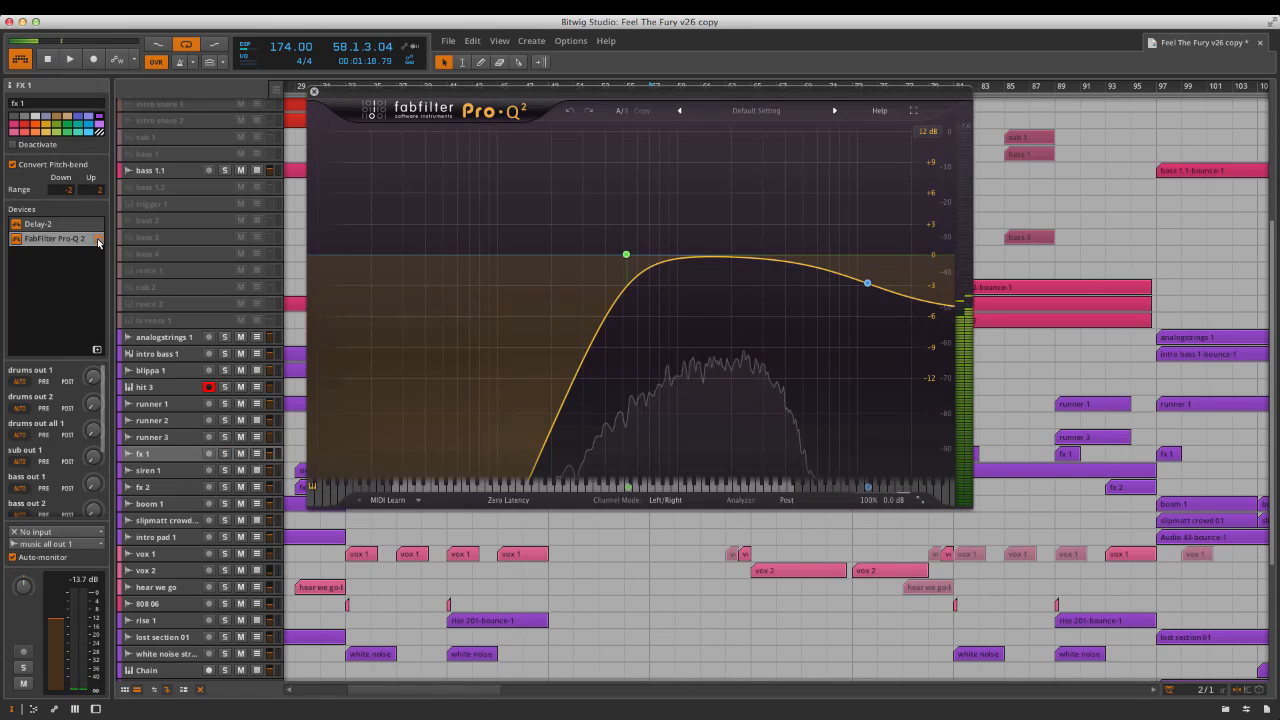
click(98, 240)
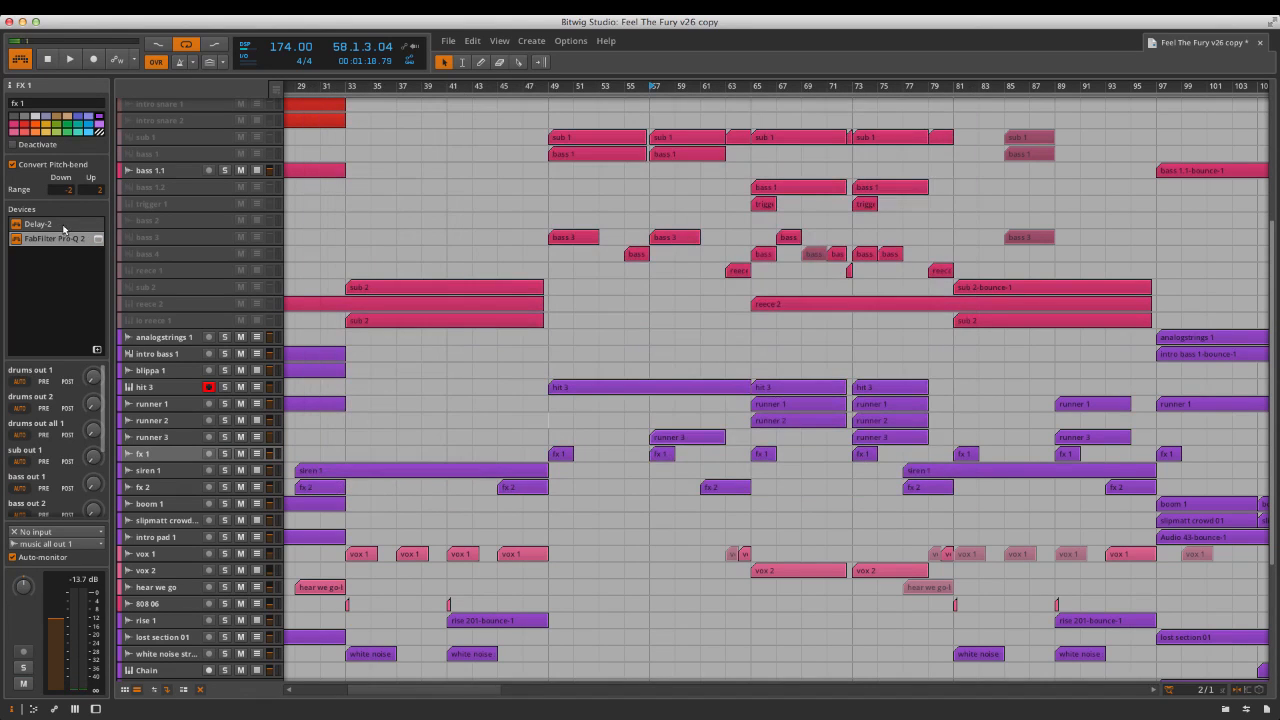
Solo the siren 1 track and audition its clip from bar 33.
click(150, 470)
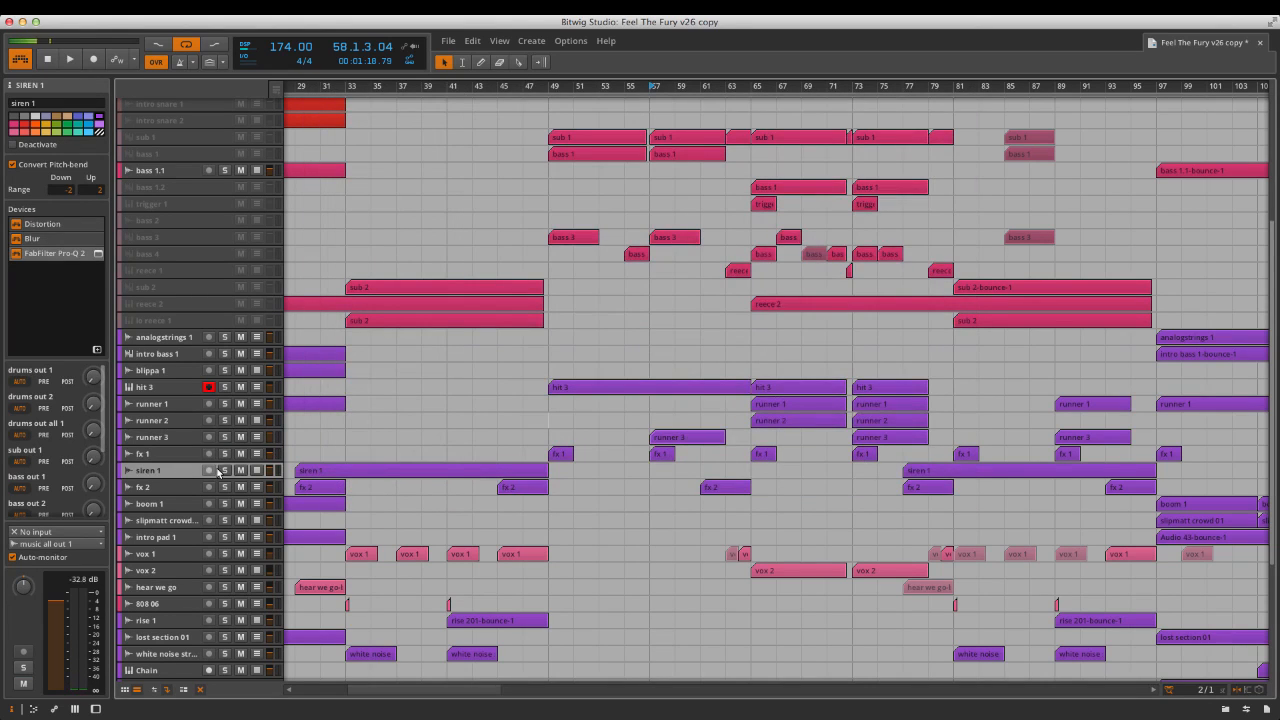
scroll(340, 476, down, 1)
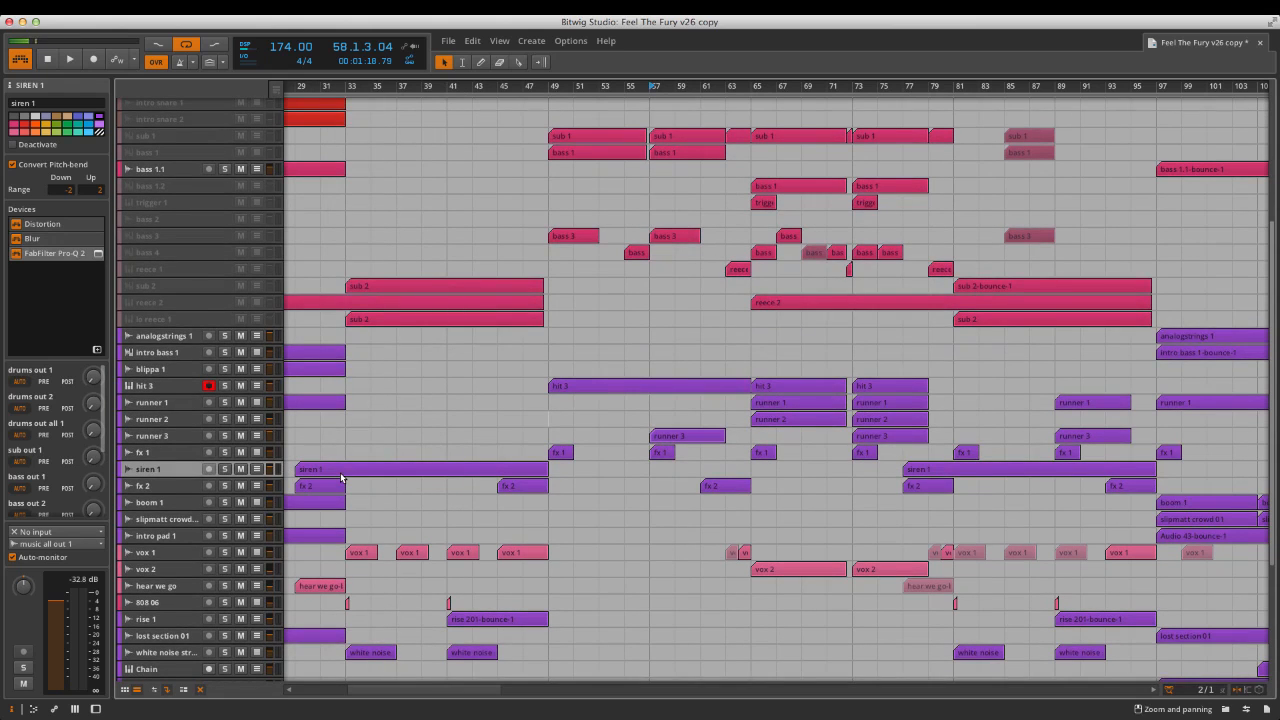
click(343, 455)
click(195, 471)
click(226, 470)
click(340, 447)
key(space)
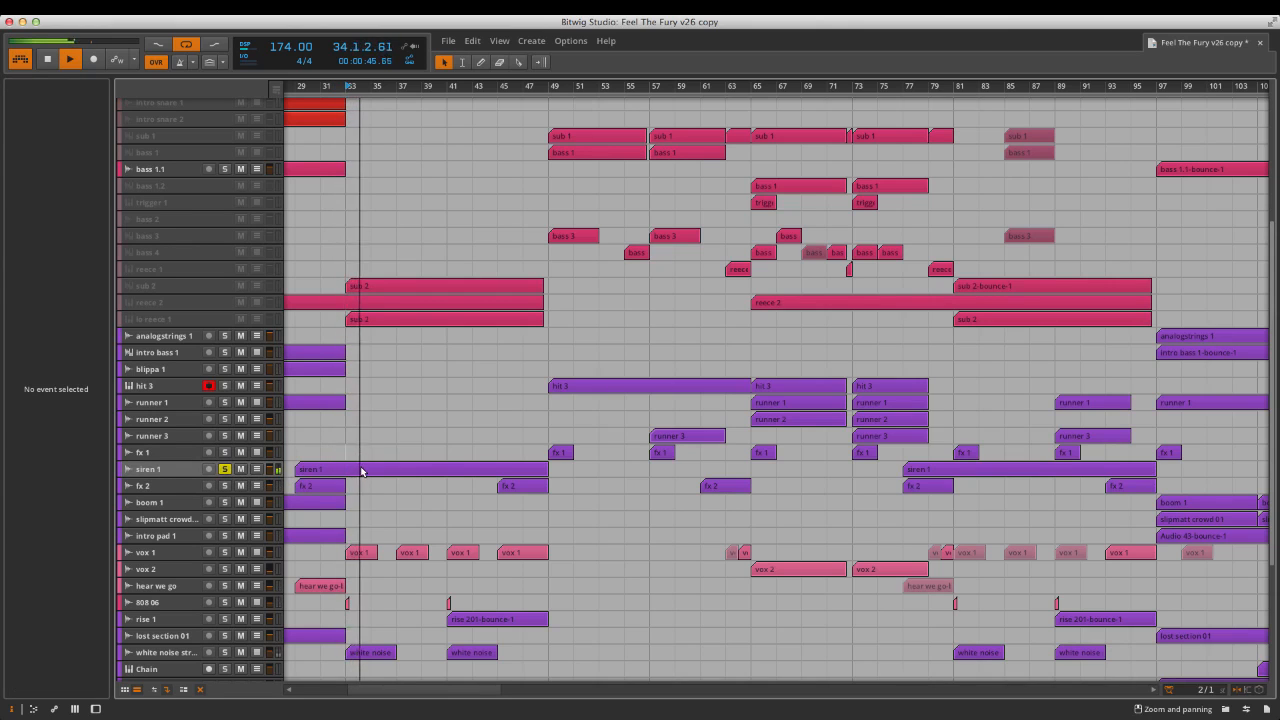
Examine the siren 1 clip's audio events and gain curve, and replay the track unsoloed in the mix from bar 33.
double_click(363, 469)
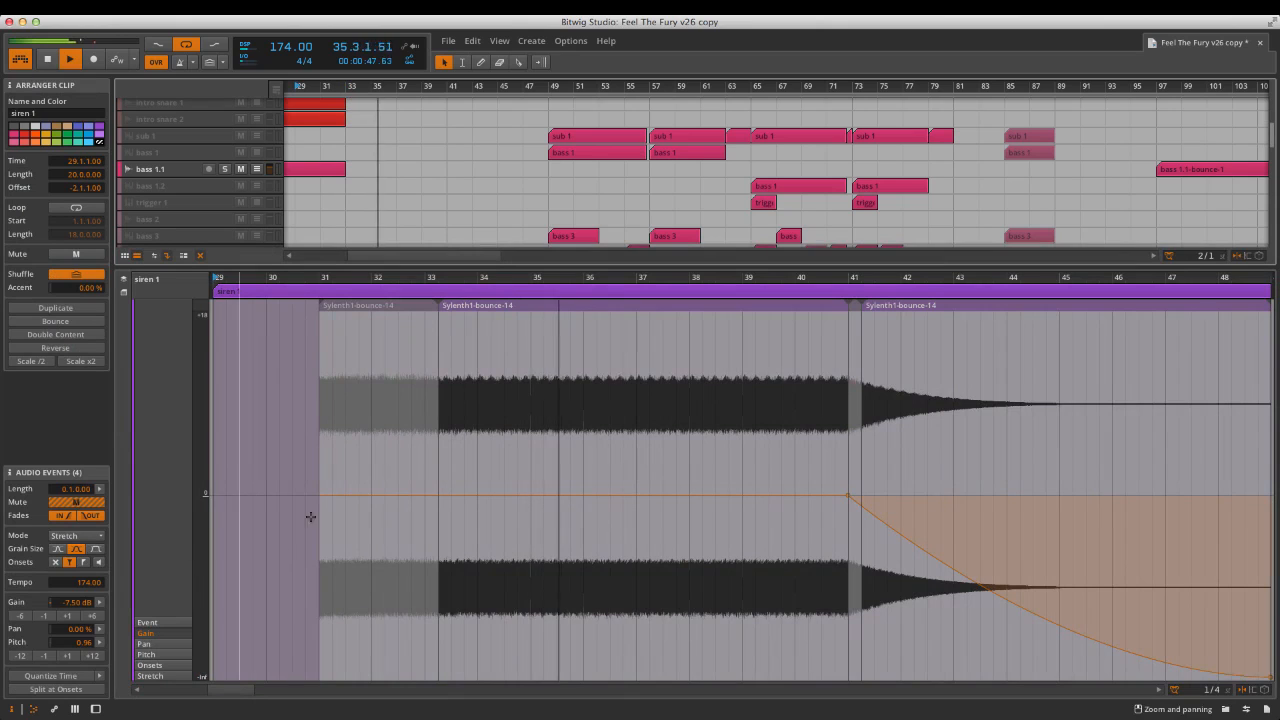
click(33, 710)
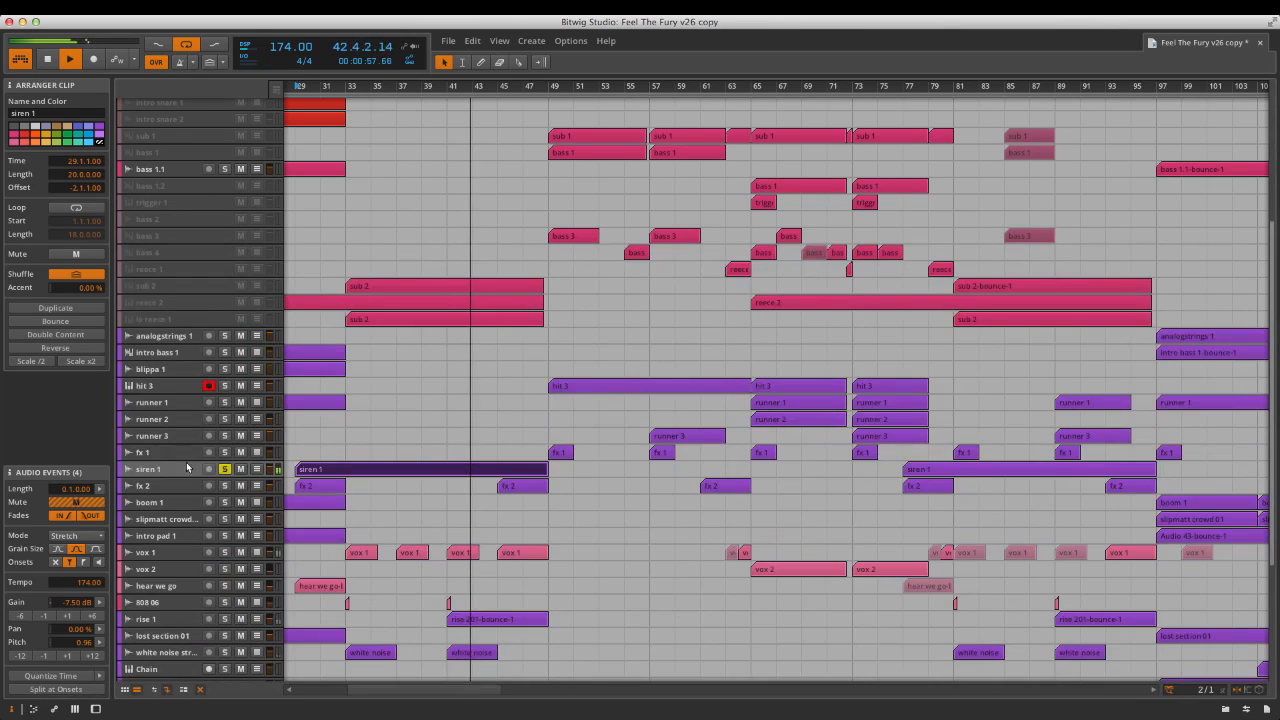
click(200, 467)
click(338, 452)
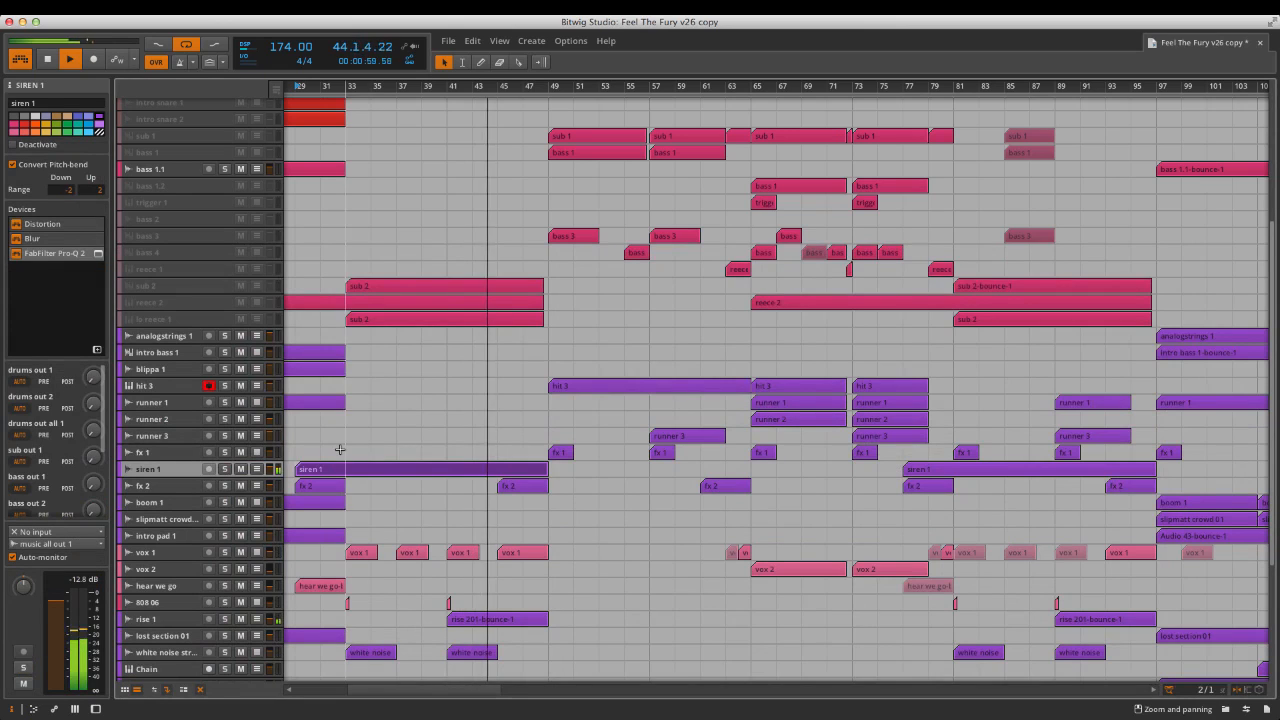
key(space)
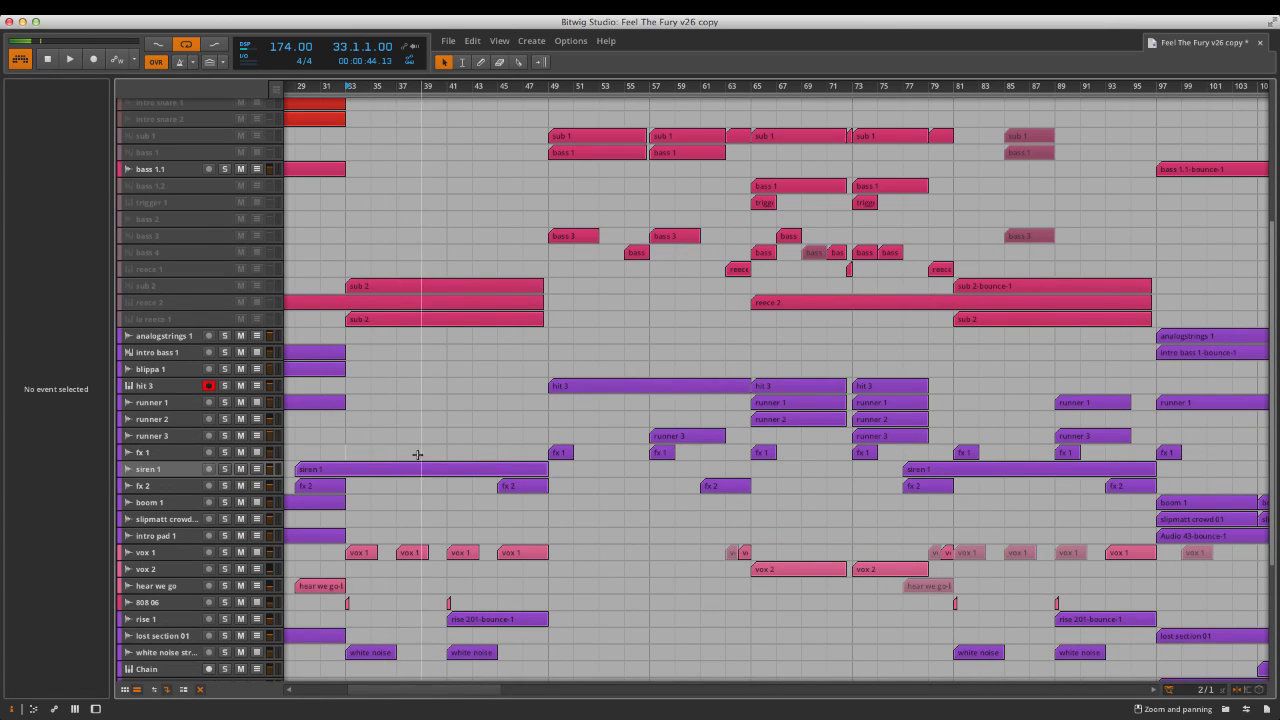
Check the siren 1 track's FabFilter Pro-Q 2 window and show its Distortion and Blur device chain.
click(175, 469)
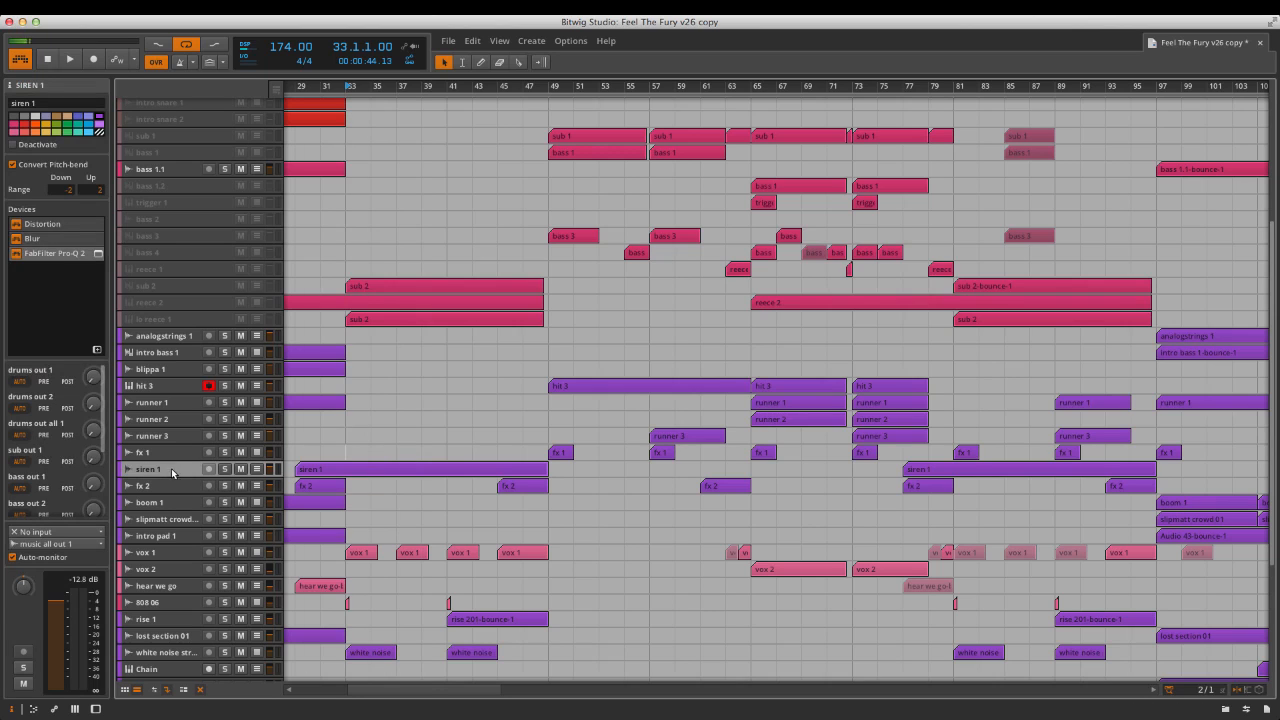
click(98, 255)
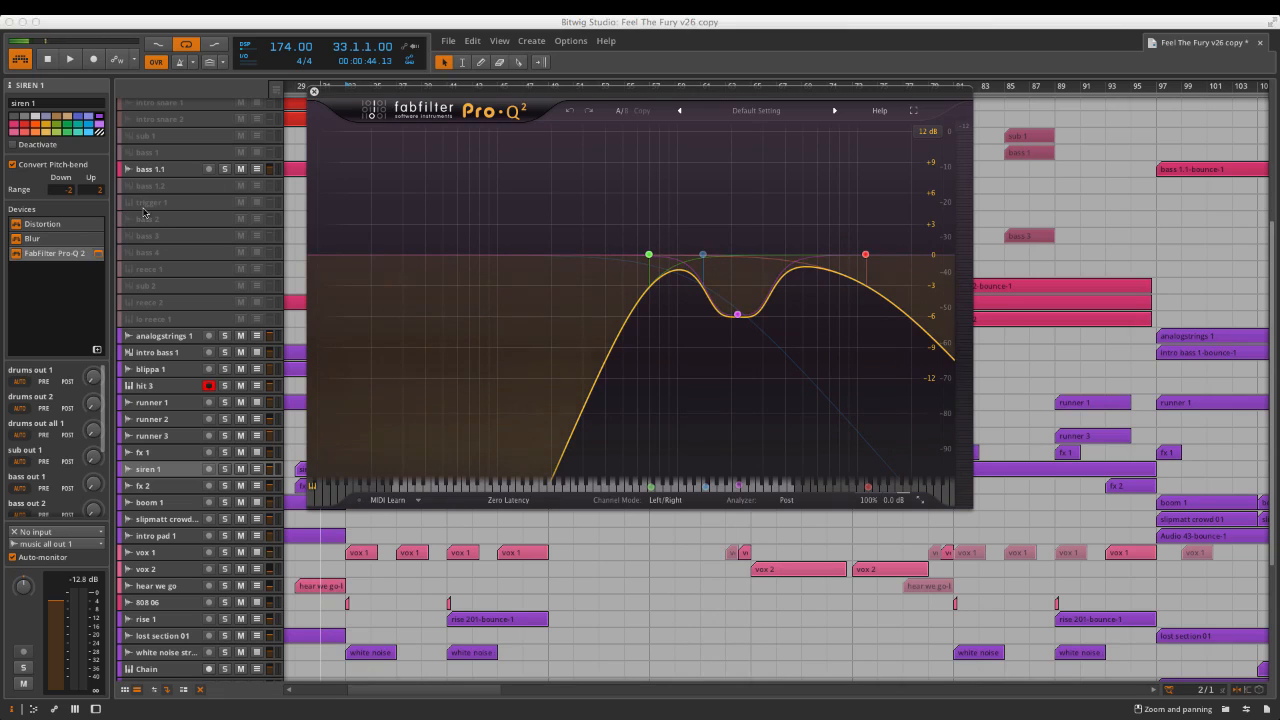
click(314, 92)
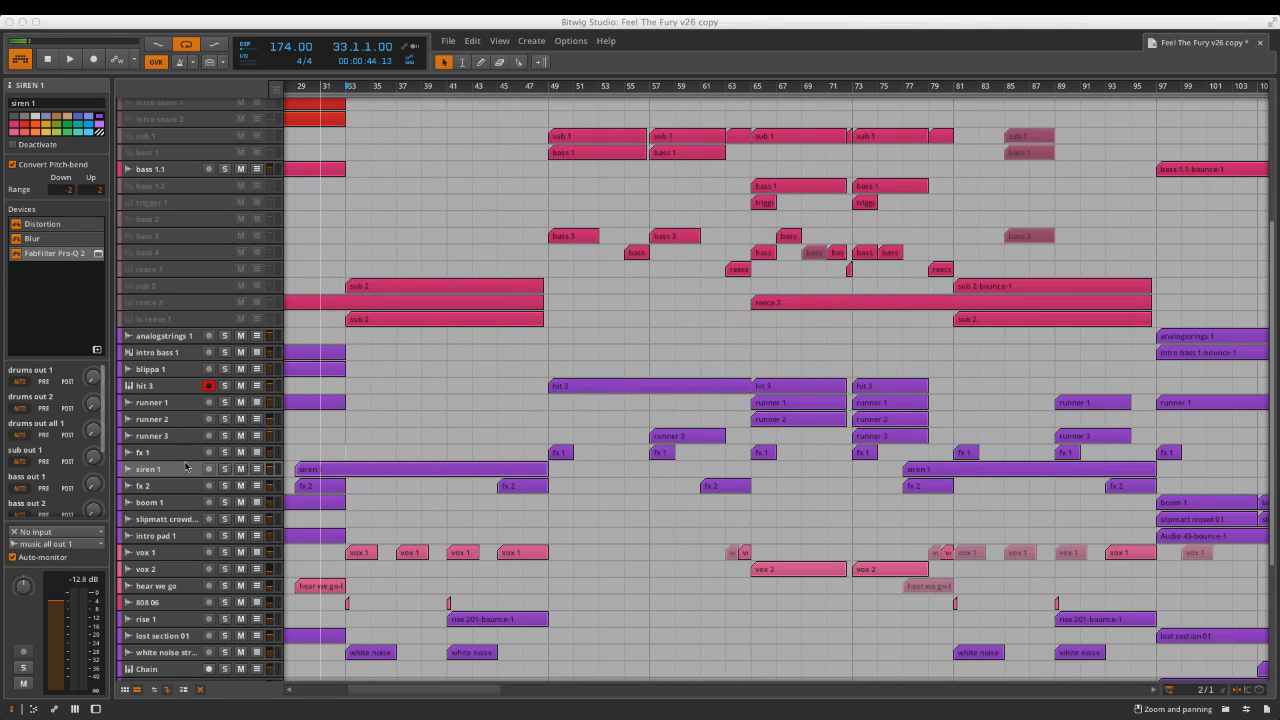
click(185, 471)
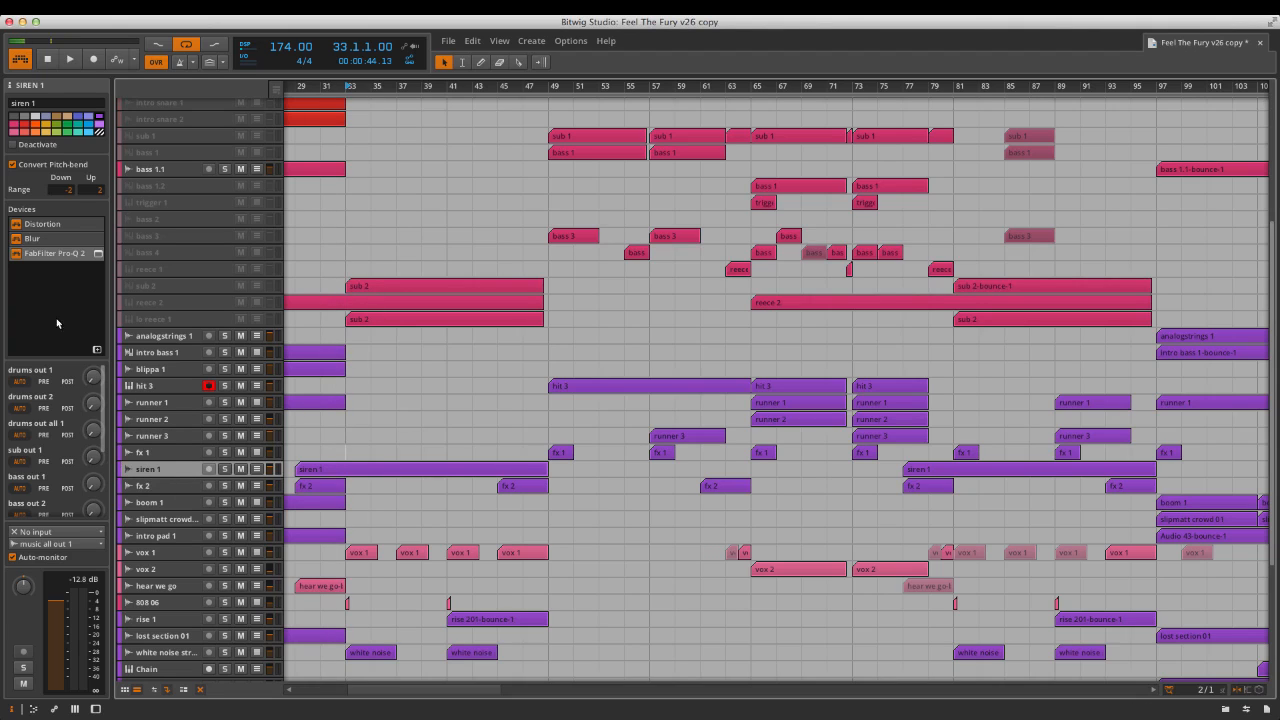
click(62, 228)
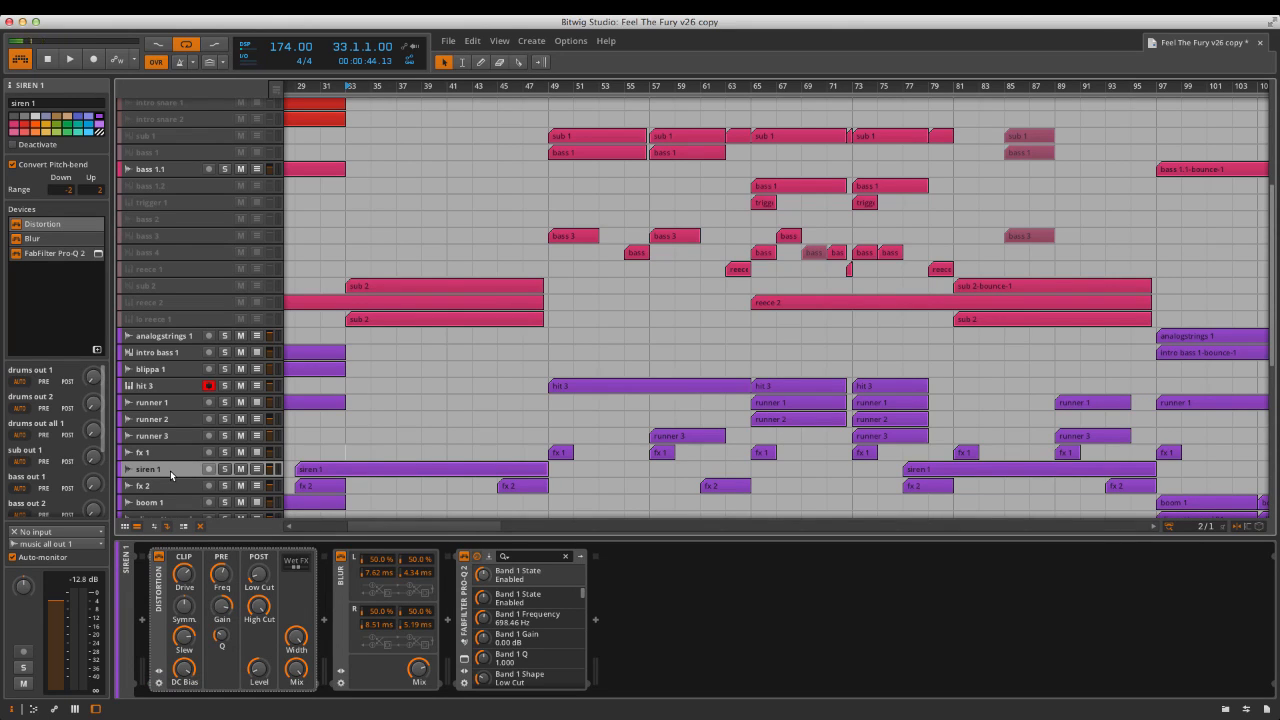
Solo the fx 2 track, audition its clip from bar 29, and unsolo it.
scroll(175, 475, down, 2)
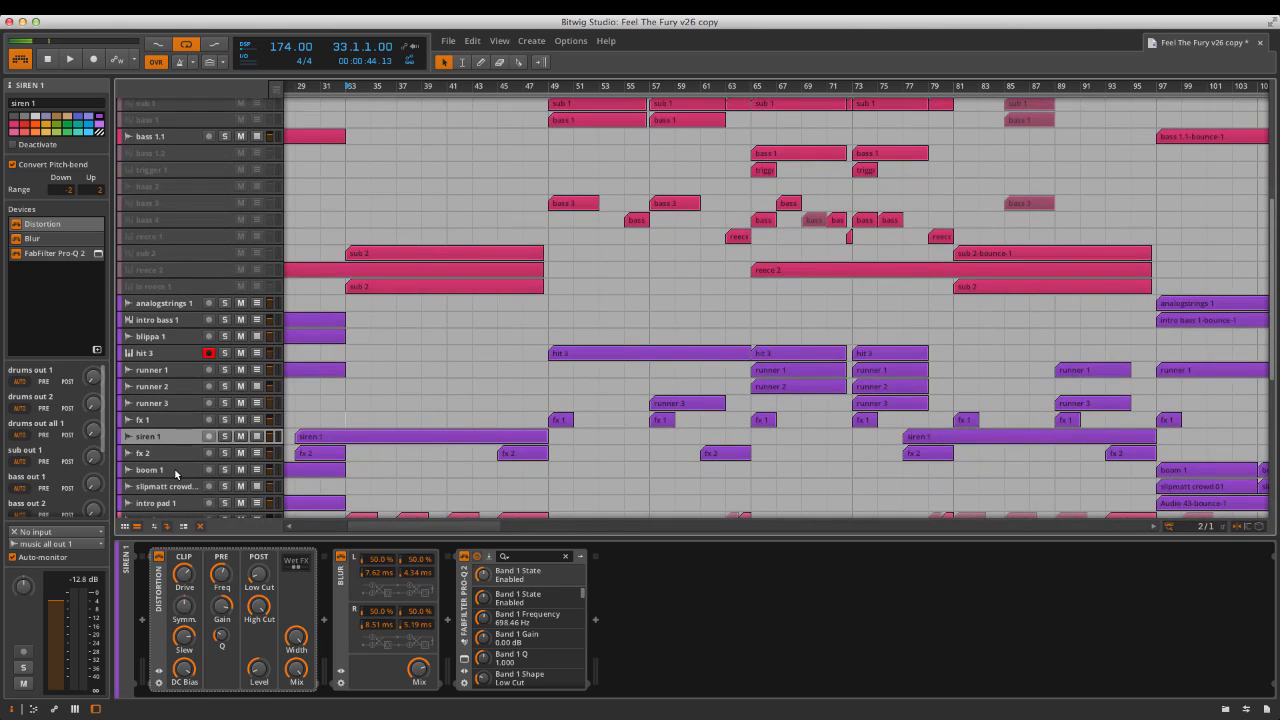
scroll(188, 441, down, 1)
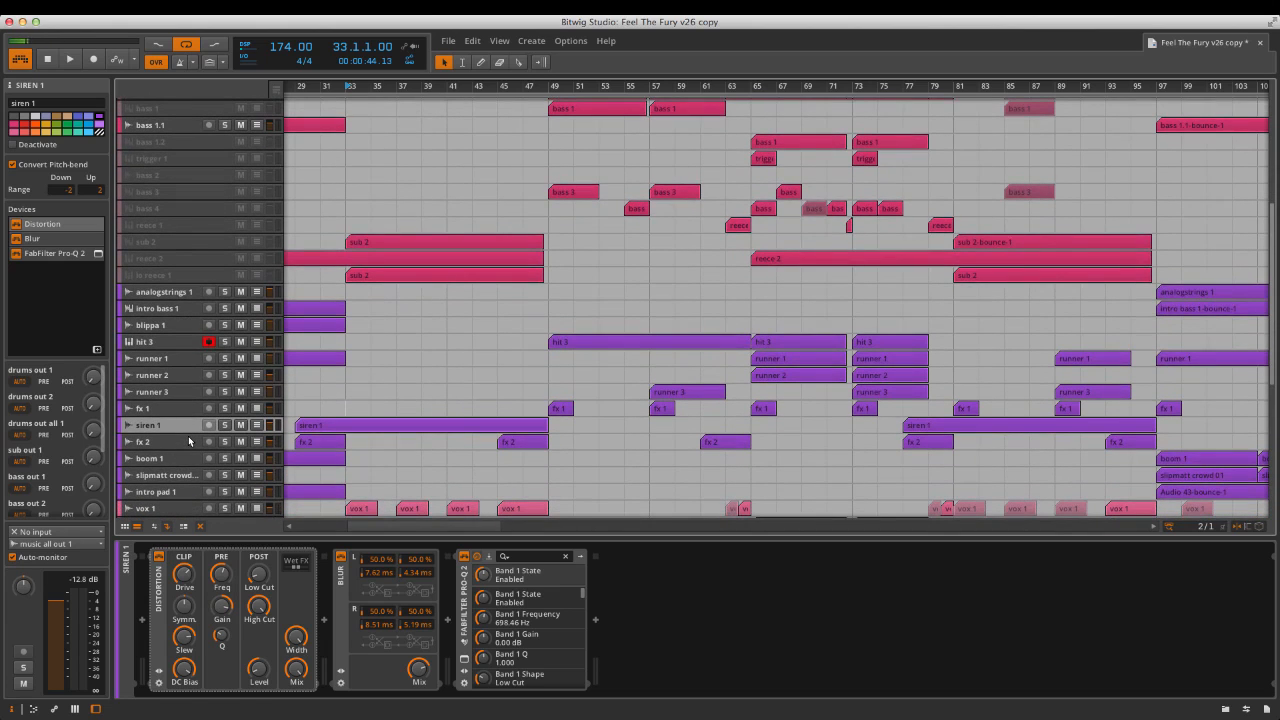
double_click(320, 441)
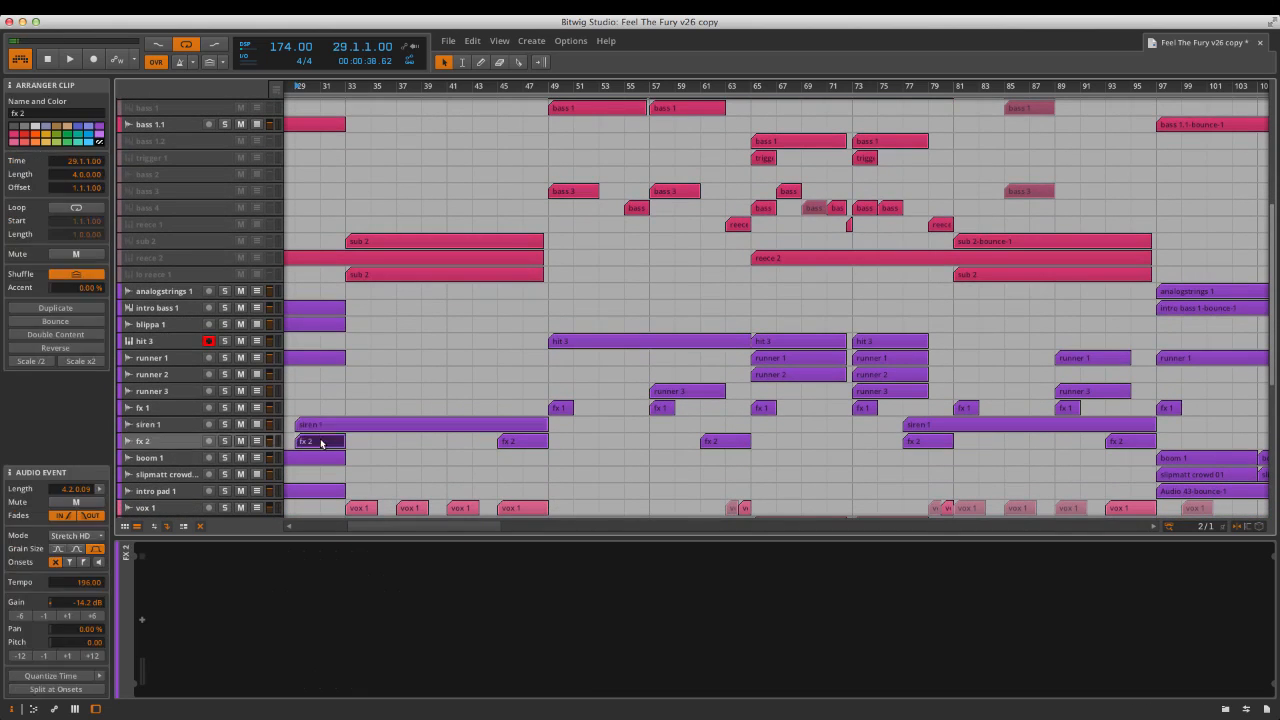
click(36, 709)
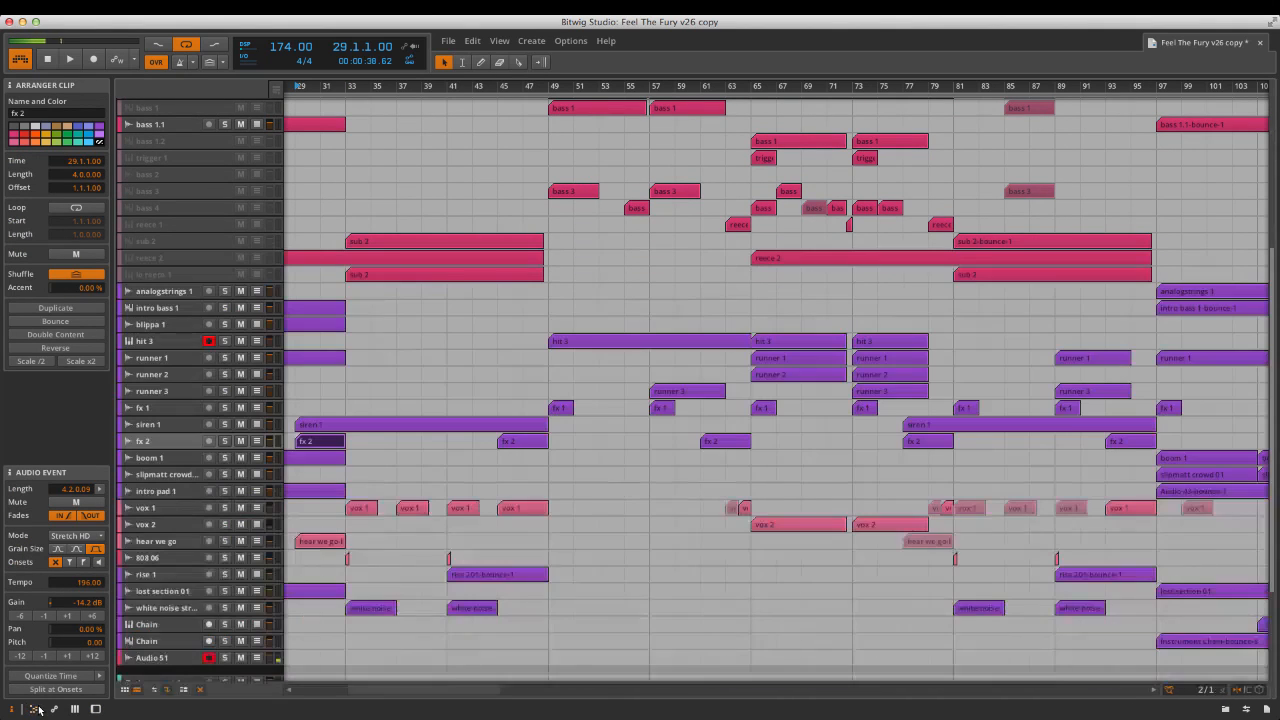
click(224, 441)
key(space)
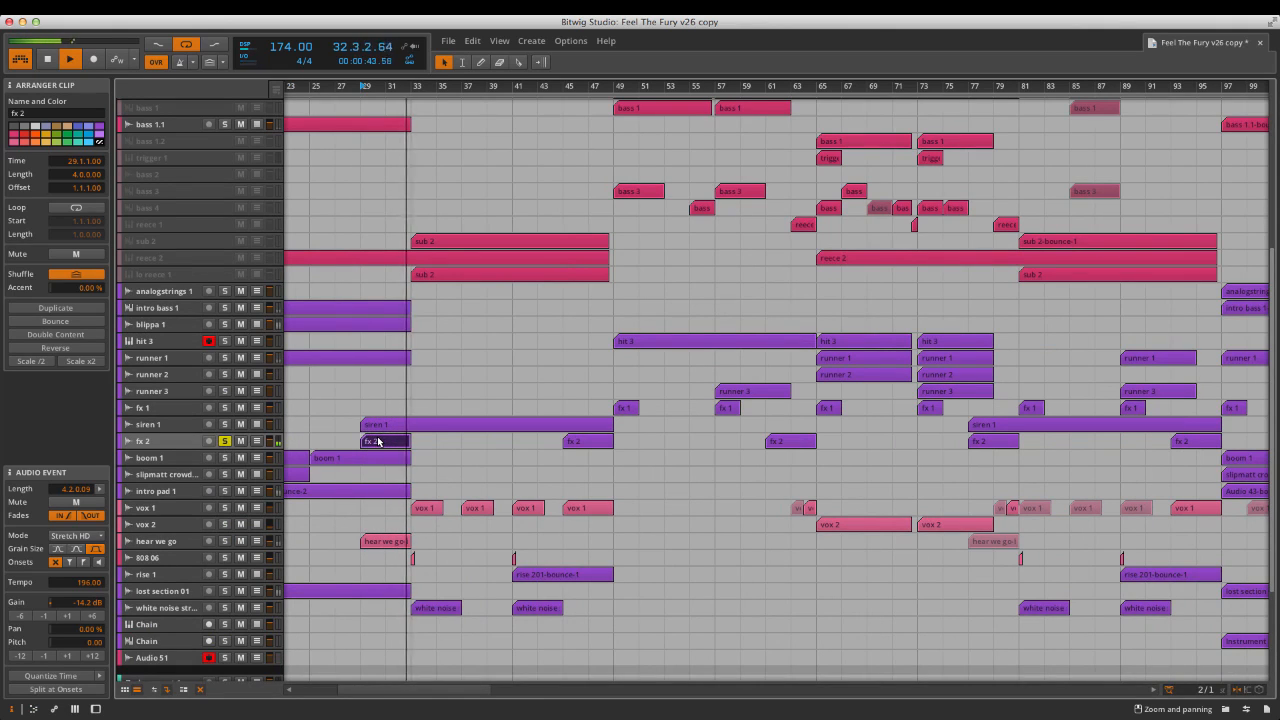
click(224, 441)
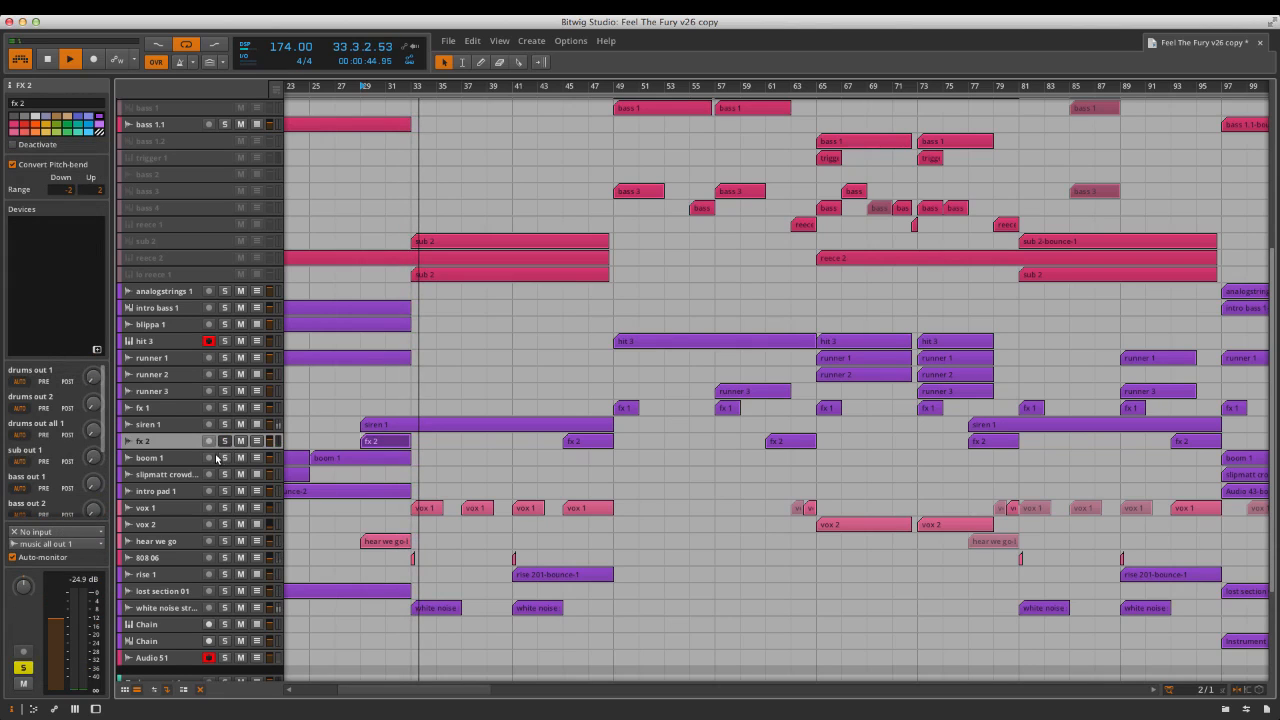
Solo the boom 1 track and audition its first clip from bar 1.
click(187, 457)
scroll(339, 459, left, 5)
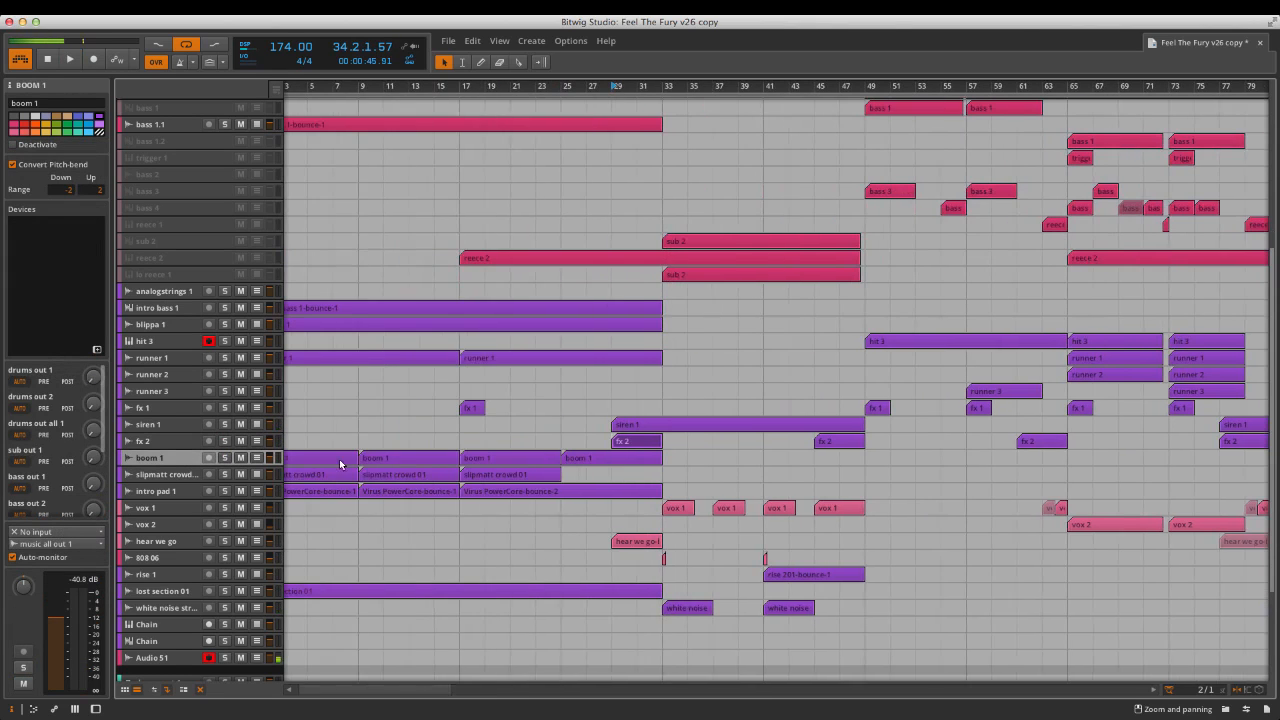
scroll(339, 459, left, 2)
click(310, 460)
key(space)
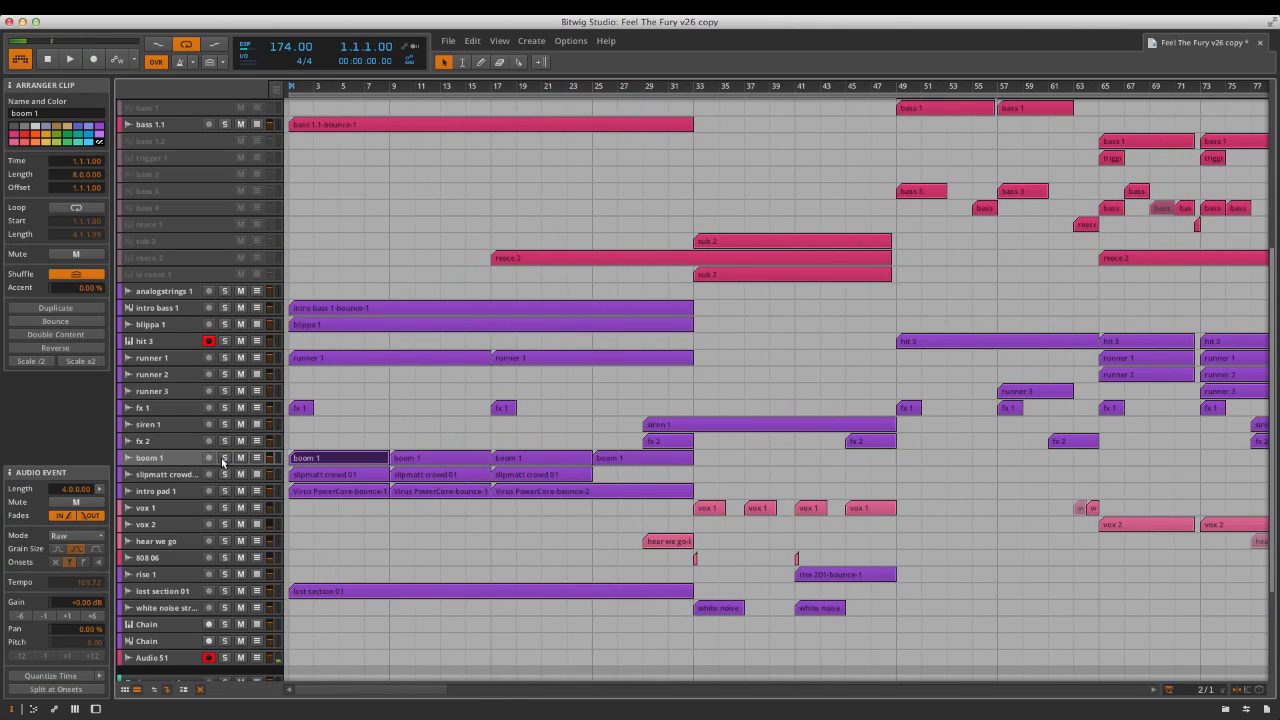
click(224, 458)
key(space)
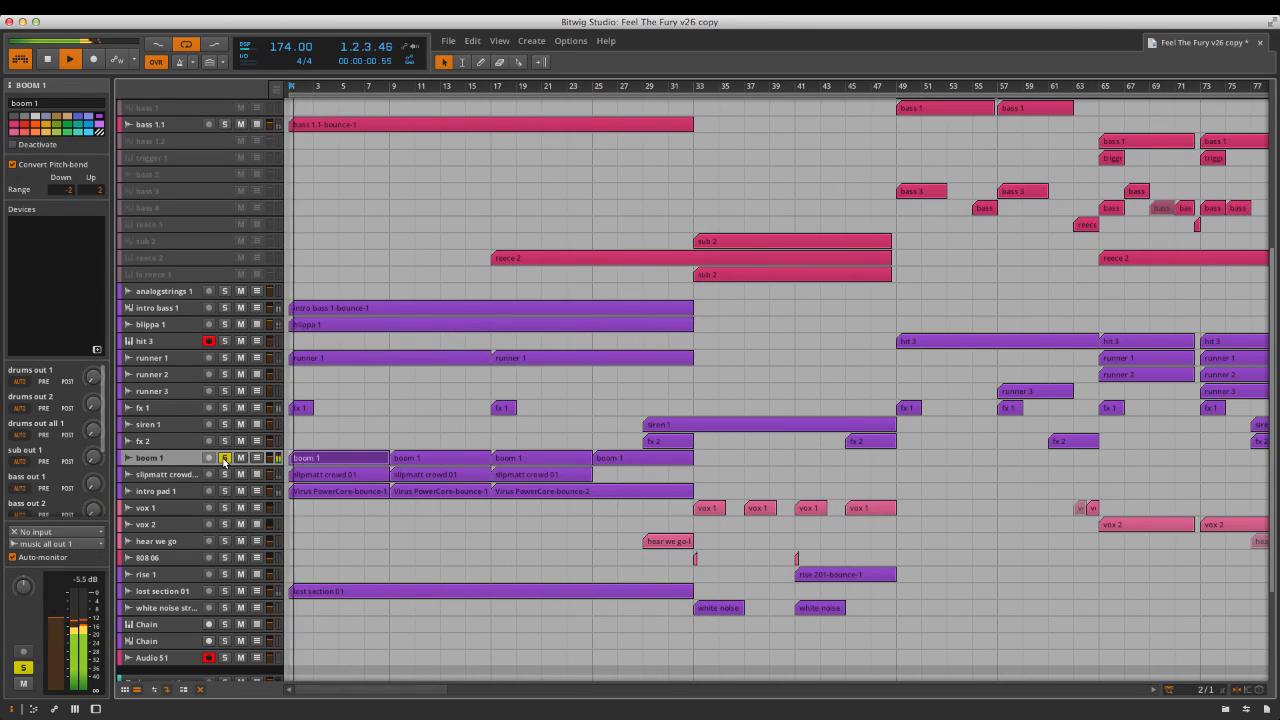
Examine the audio events inside the first slipmatt crowd 01 clip at bar 1 and return to the arrangement.
click(166, 482)
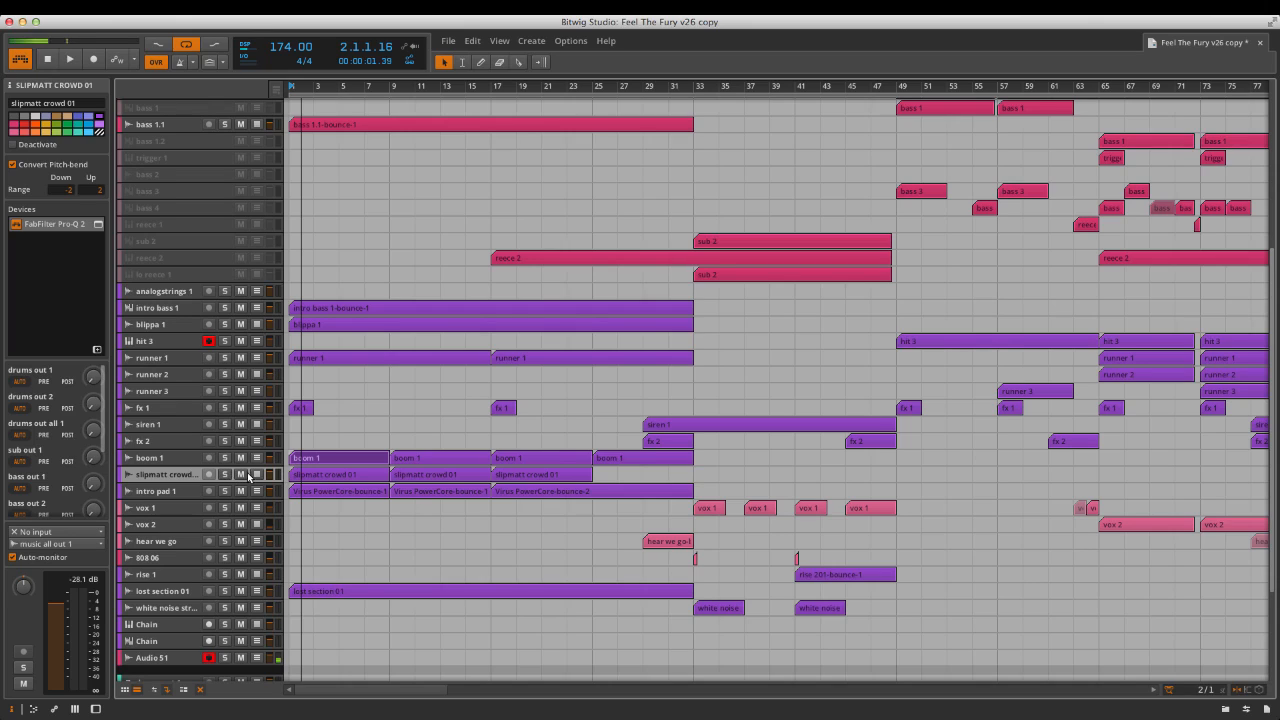
click(335, 475)
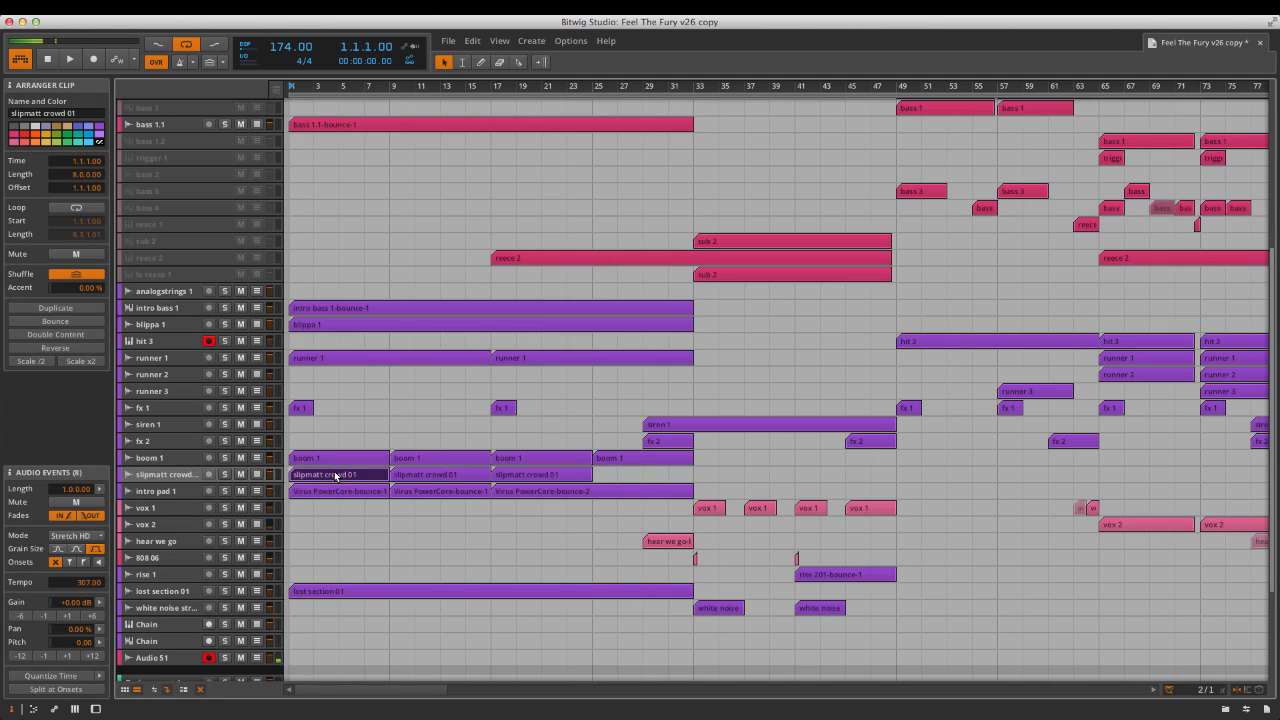
double_click(335, 475)
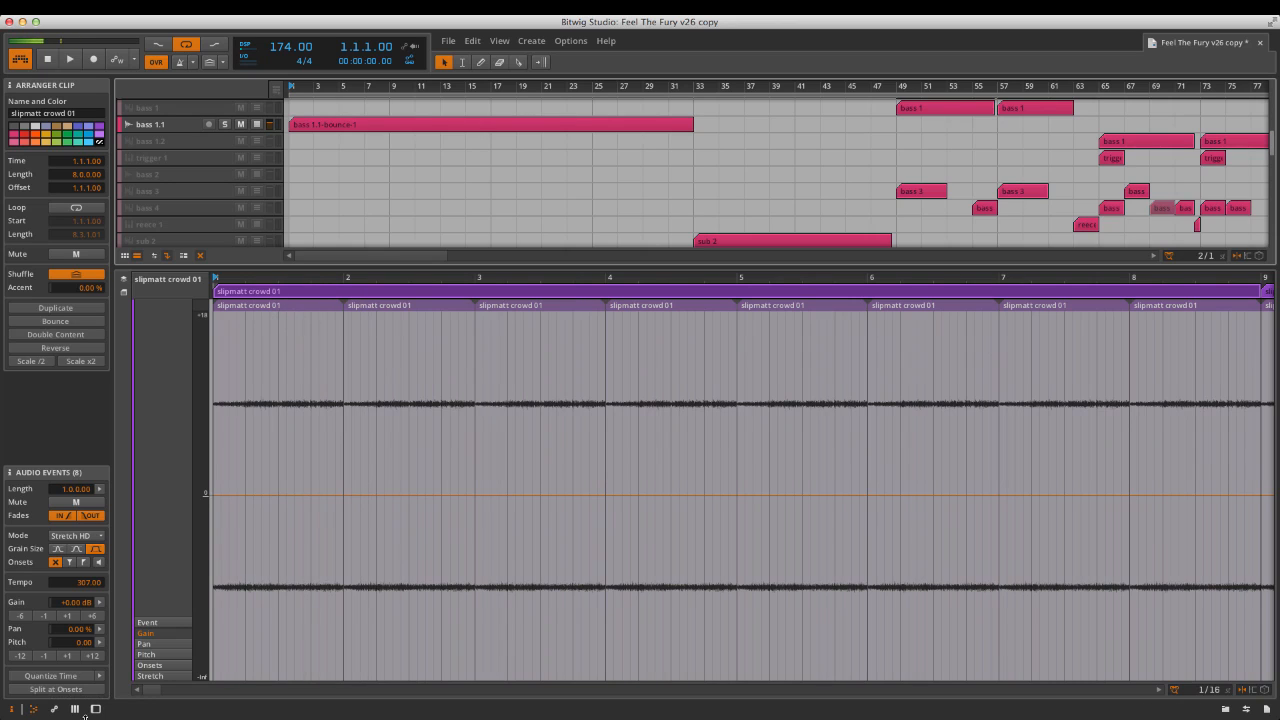
click(33, 709)
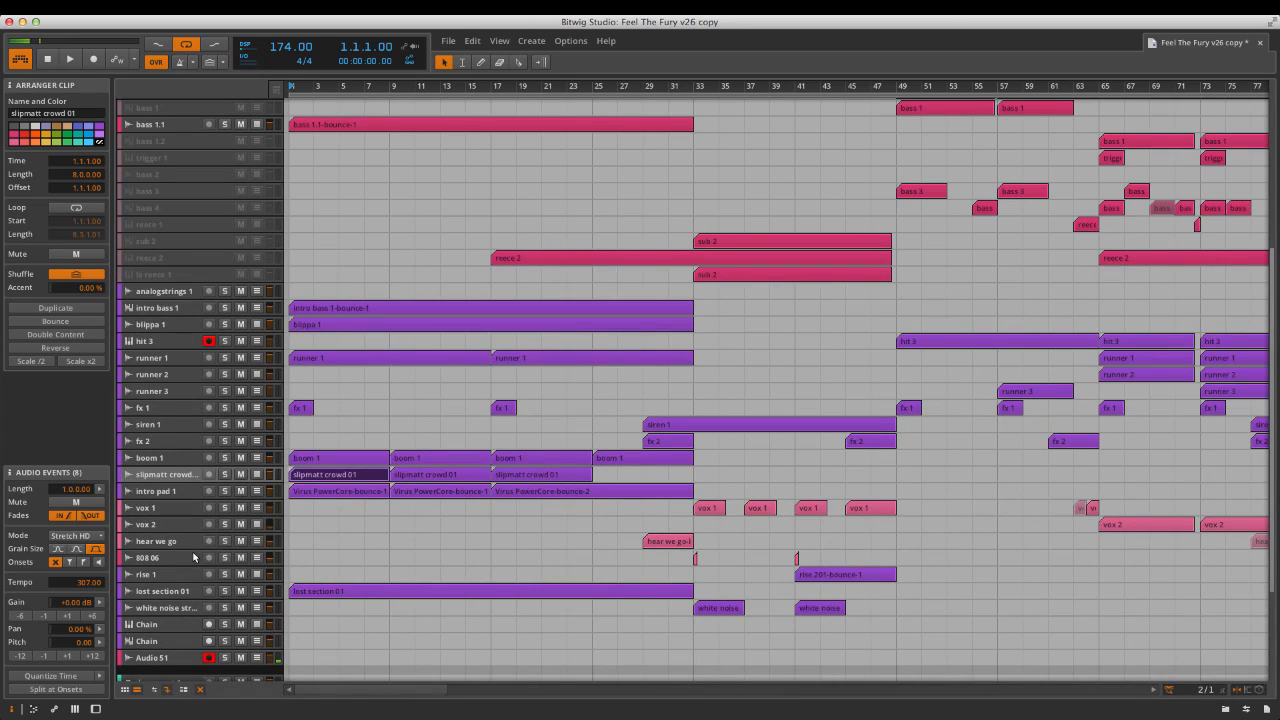
Solo the slipmatt crowd 01 track, audition its first clip from bar 1, and stop playback.
click(224, 474)
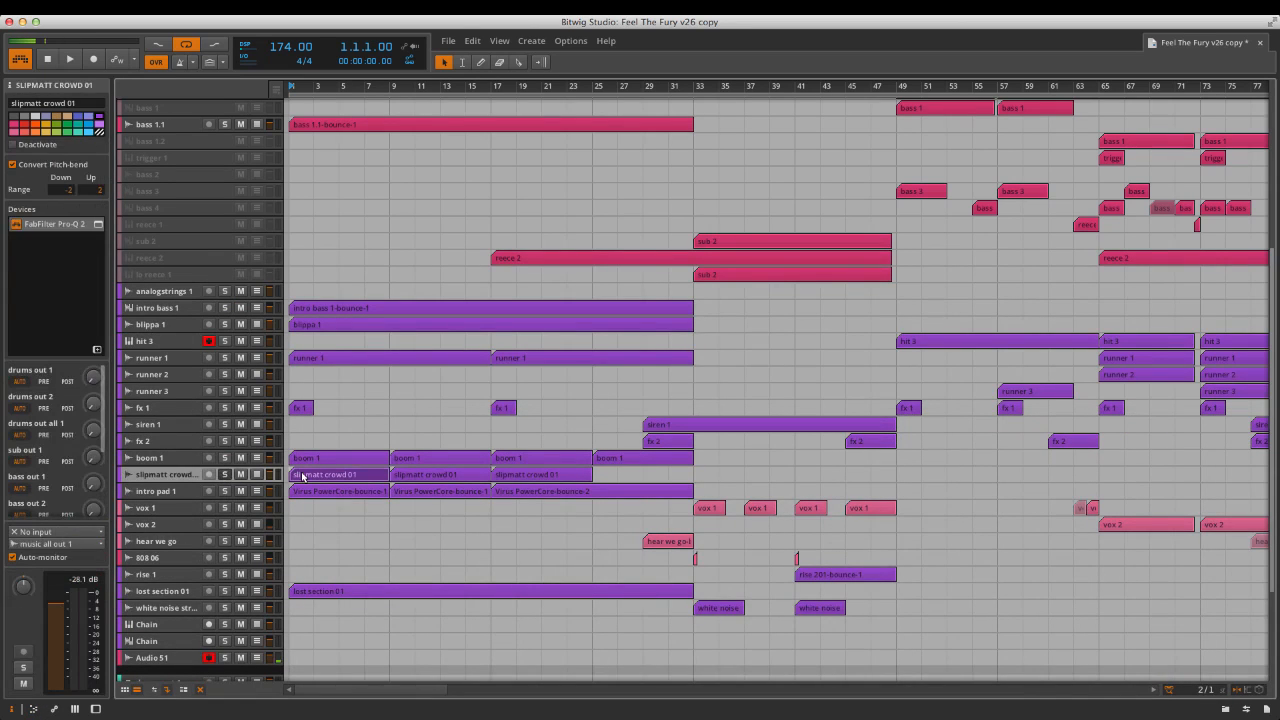
click(303, 474)
key(space)
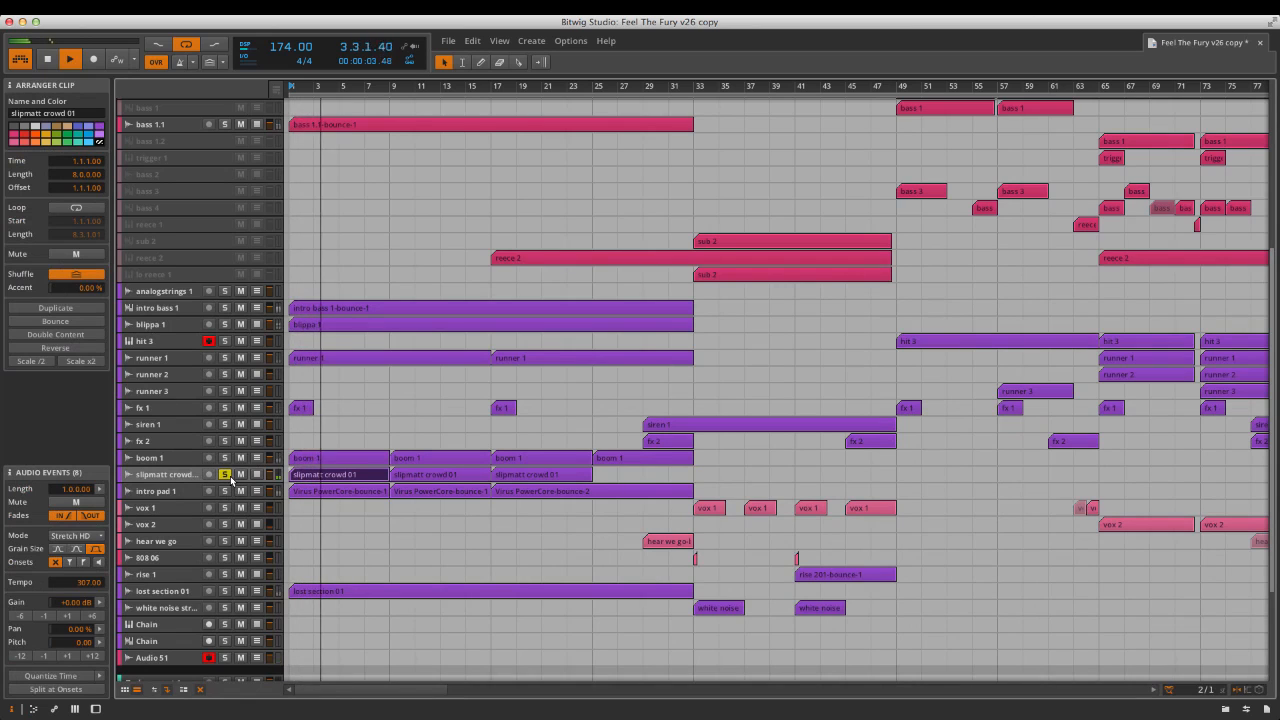
key(space)
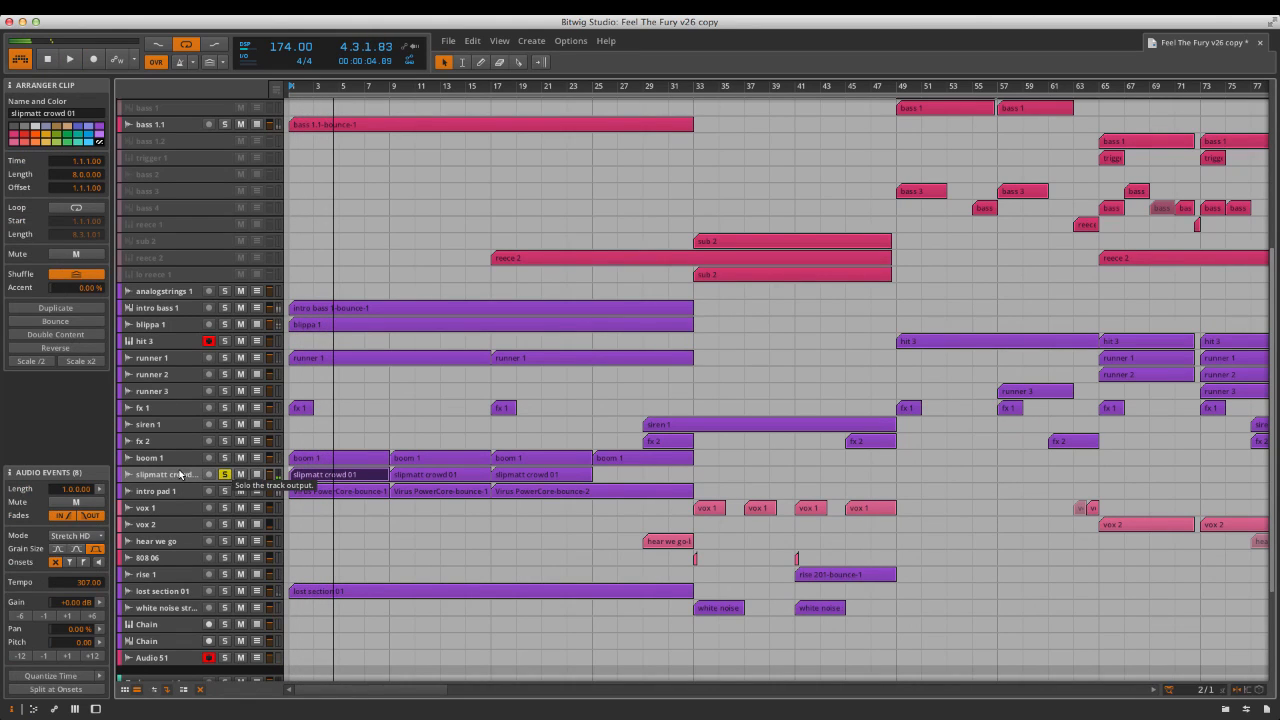
Examine the FabFilter Pro-Q 2 curve on the slipmatt crowd 01 track and close its window.
click(98, 224)
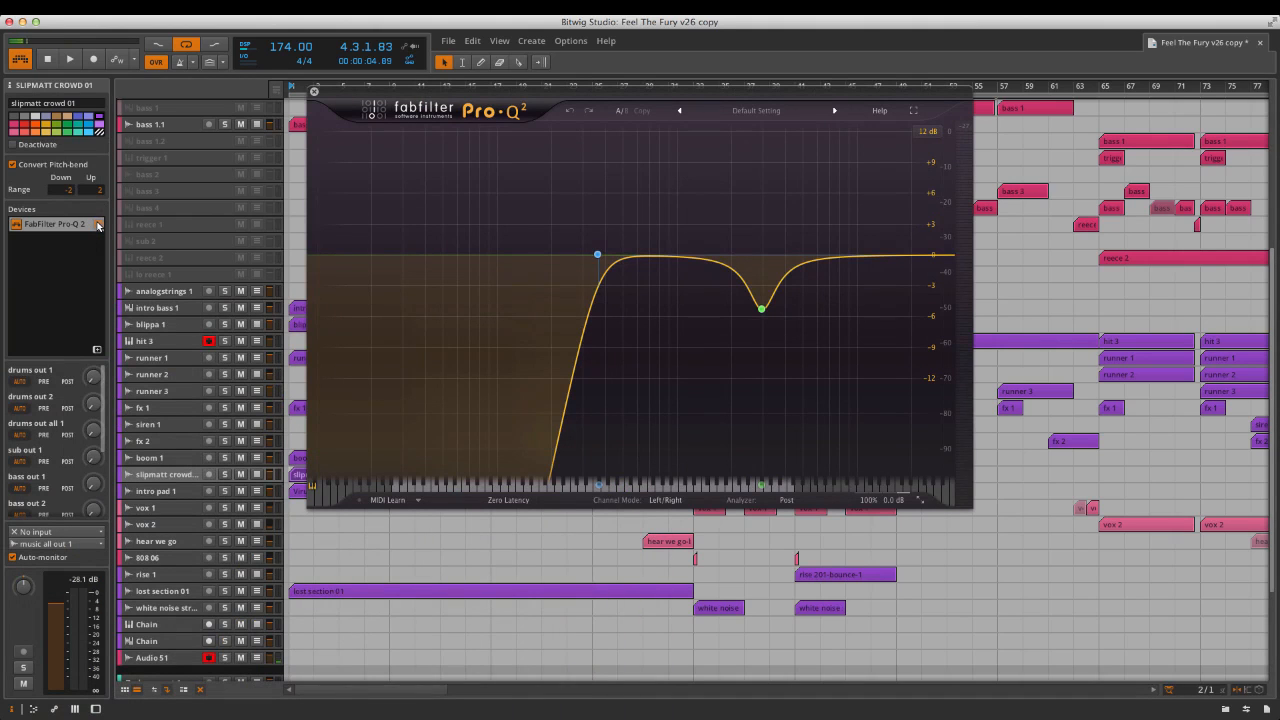
click(98, 224)
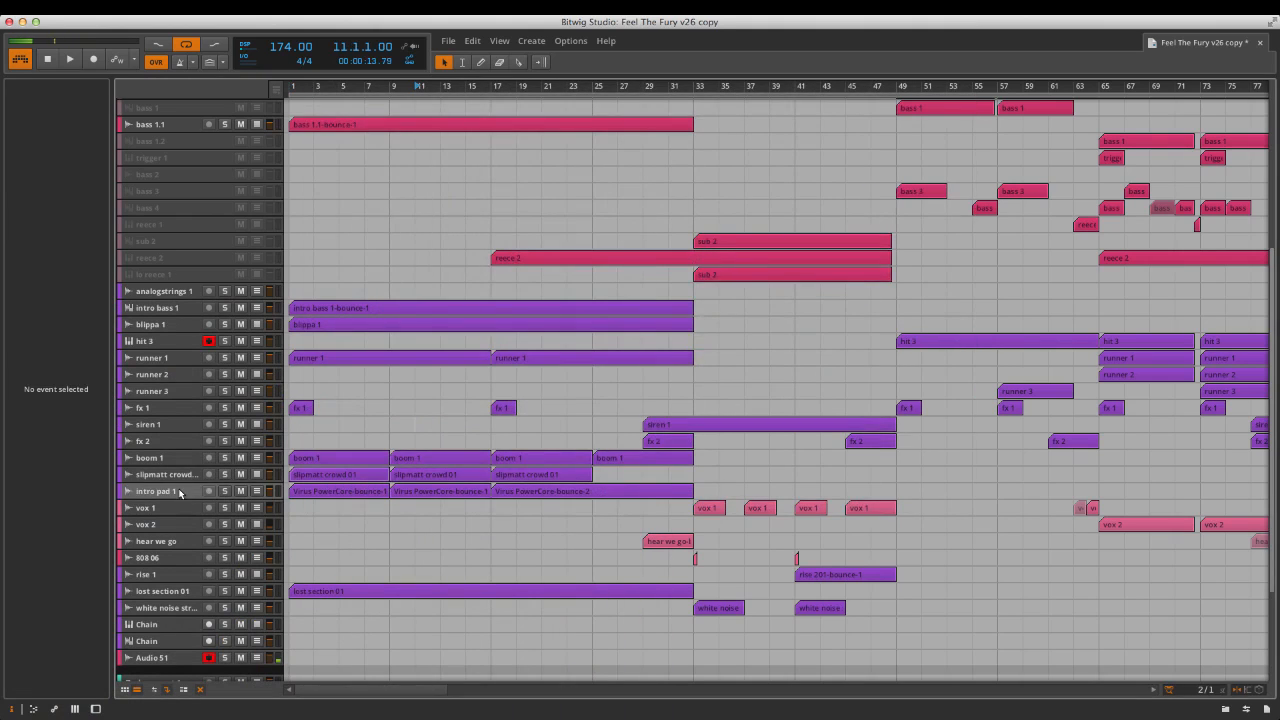
Solo the intro pad 1 track, audition its first clip from bar 1, stop playback, and unsolo it.
click(176, 491)
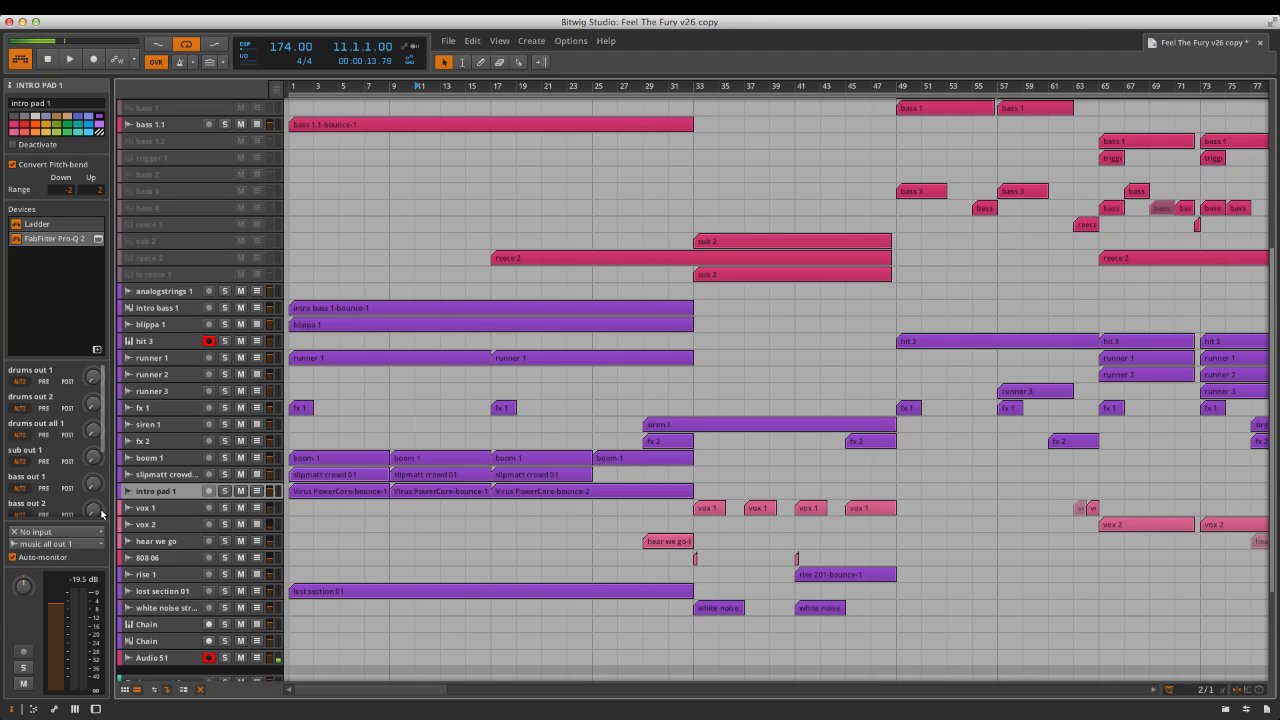
click(229, 493)
click(322, 493)
key(space)
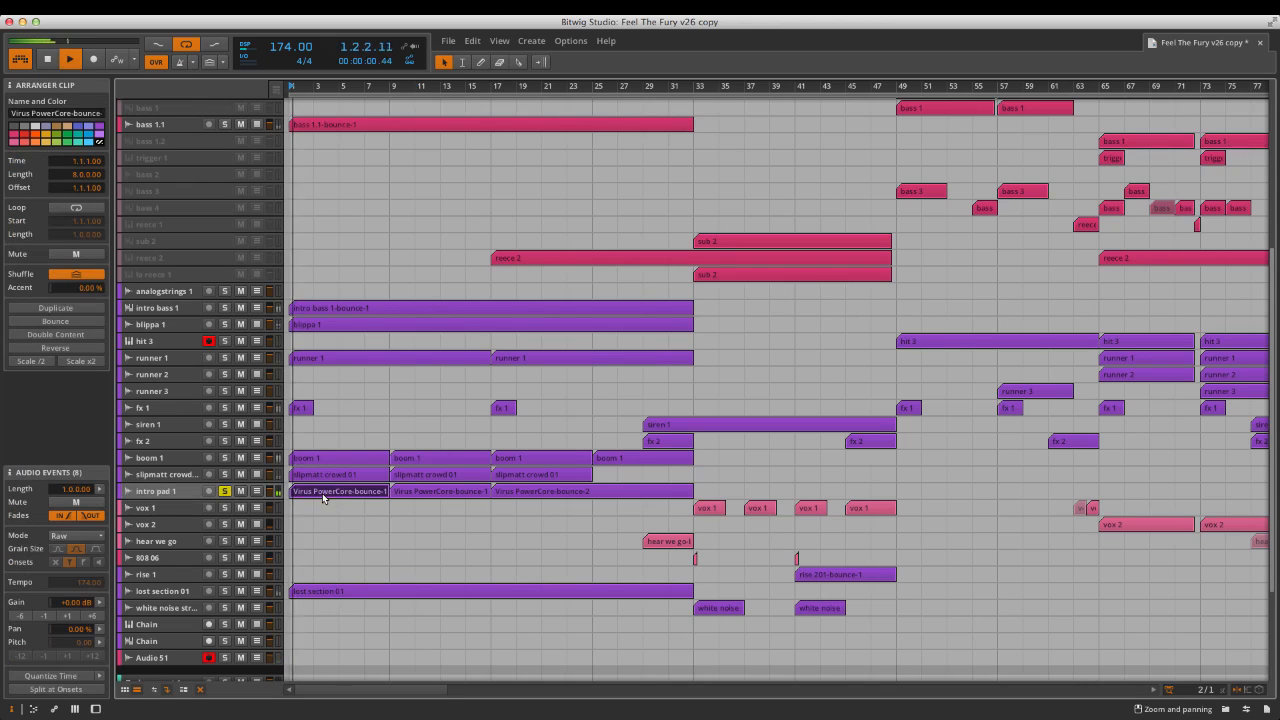
click(226, 493)
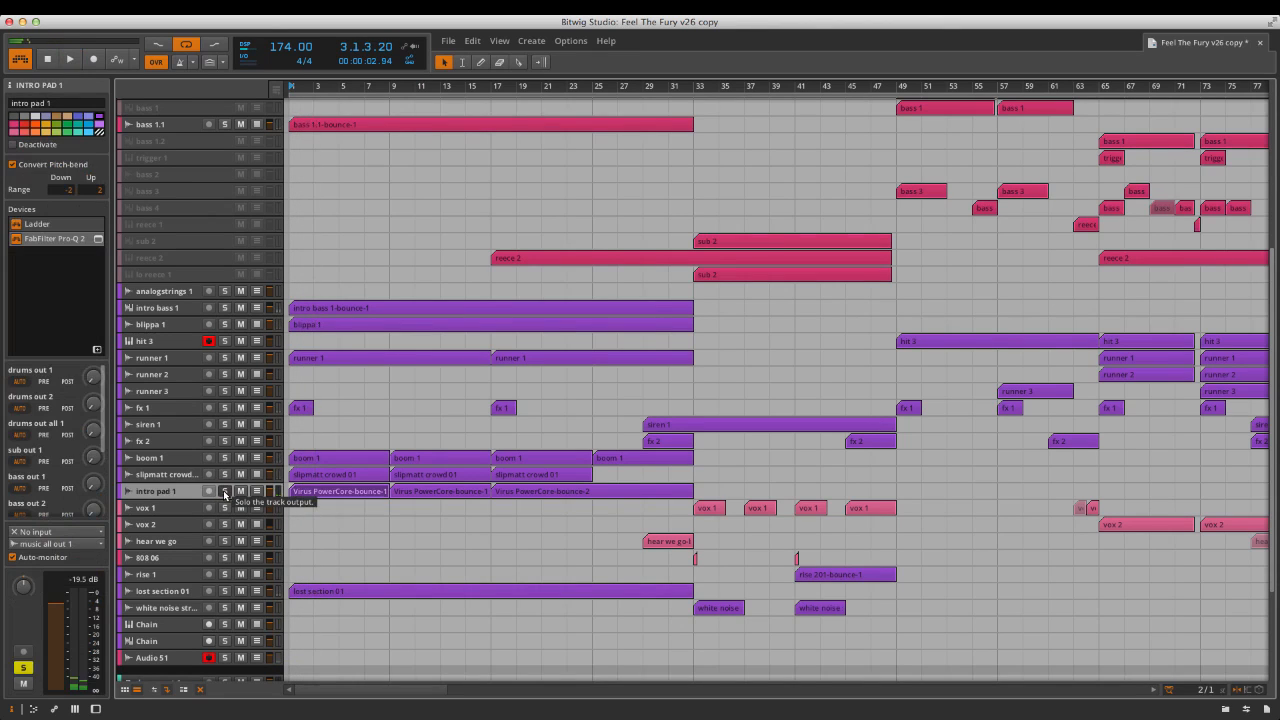
Examine the Ladder device on intro pad 1 and compare it with the bass 1.1 device chain.
click(71, 225)
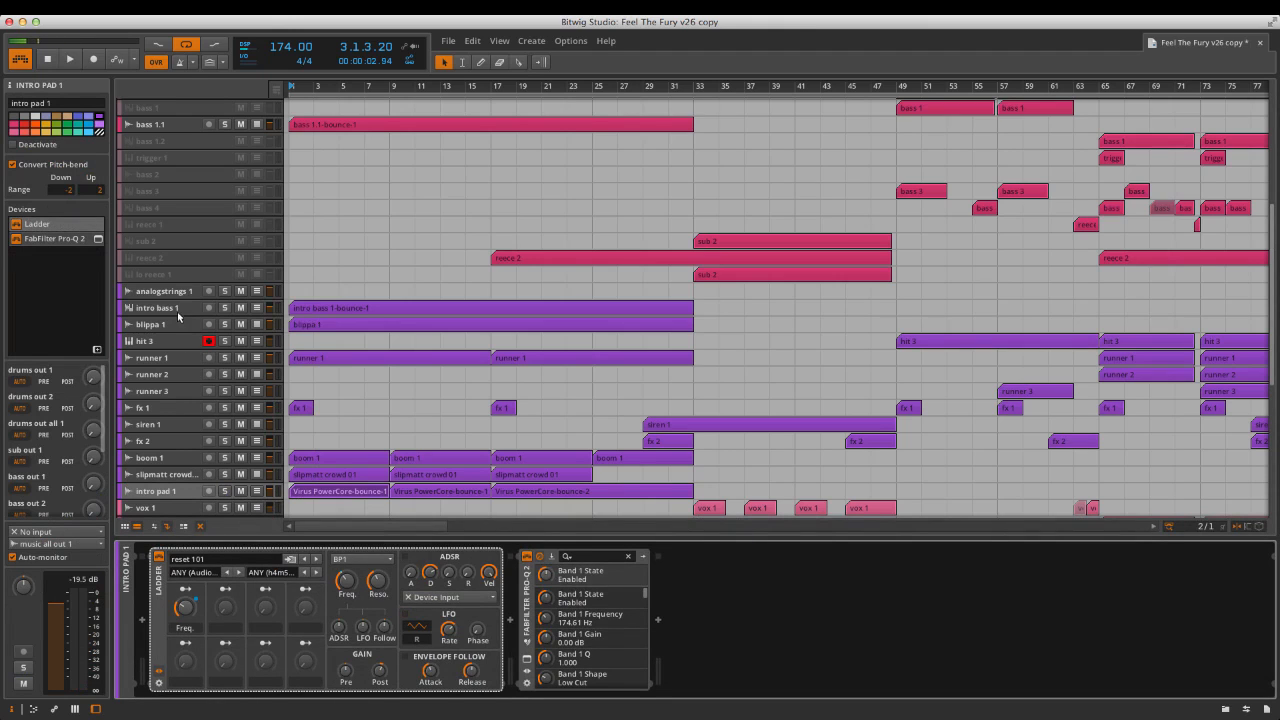
click(177, 124)
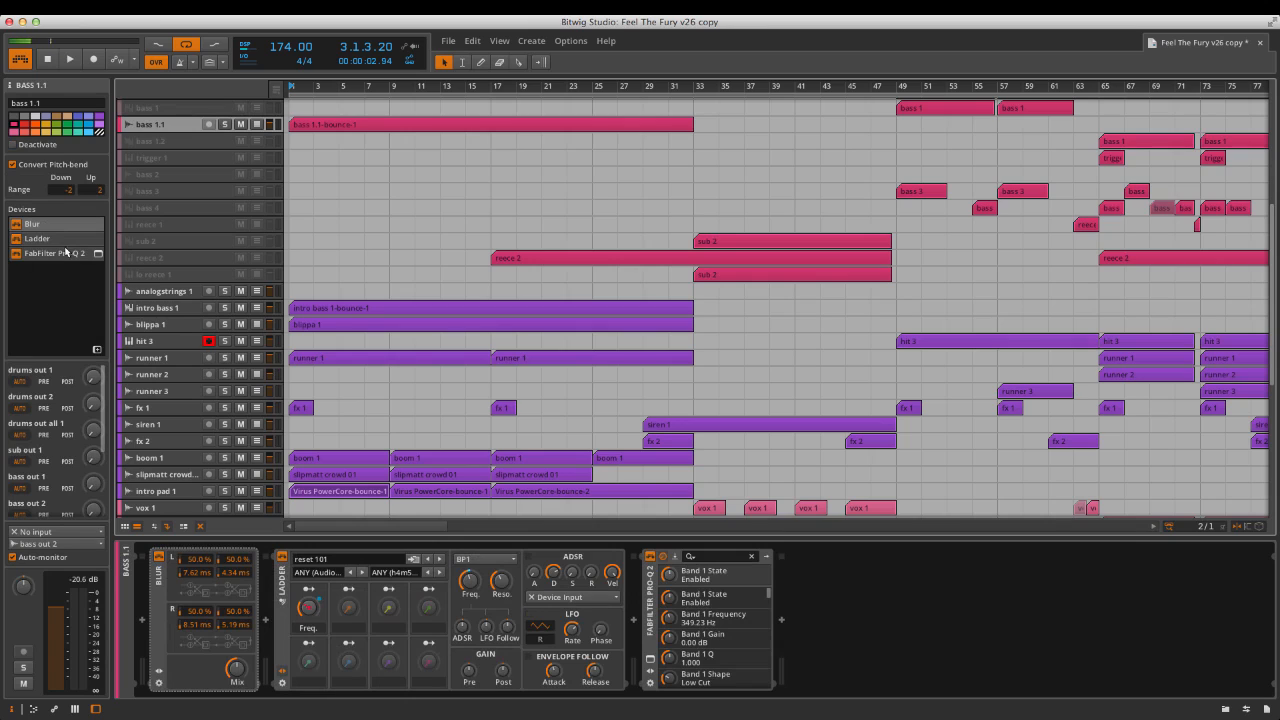
click(174, 491)
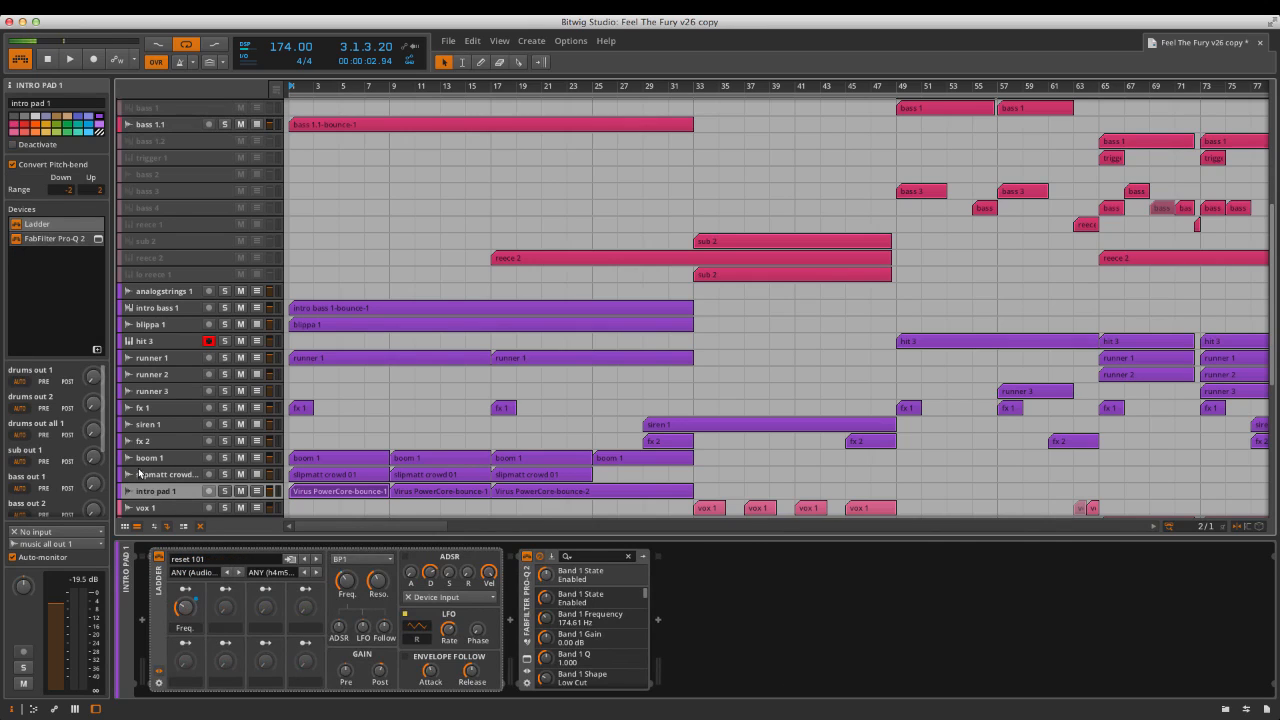
Show the Ladder Freq. automation lane of intro pad 1 and check the track's FabFilter Pro-Q 2.
click(257, 494)
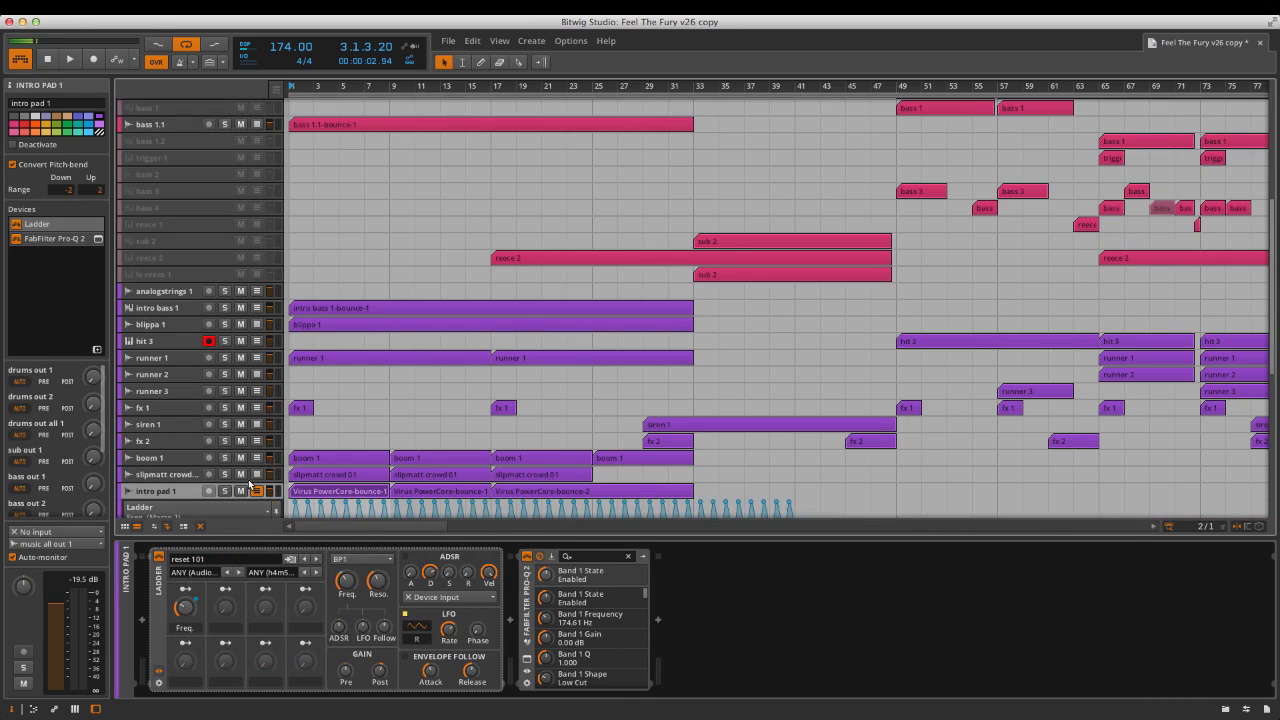
scroll(300, 400, down, 3)
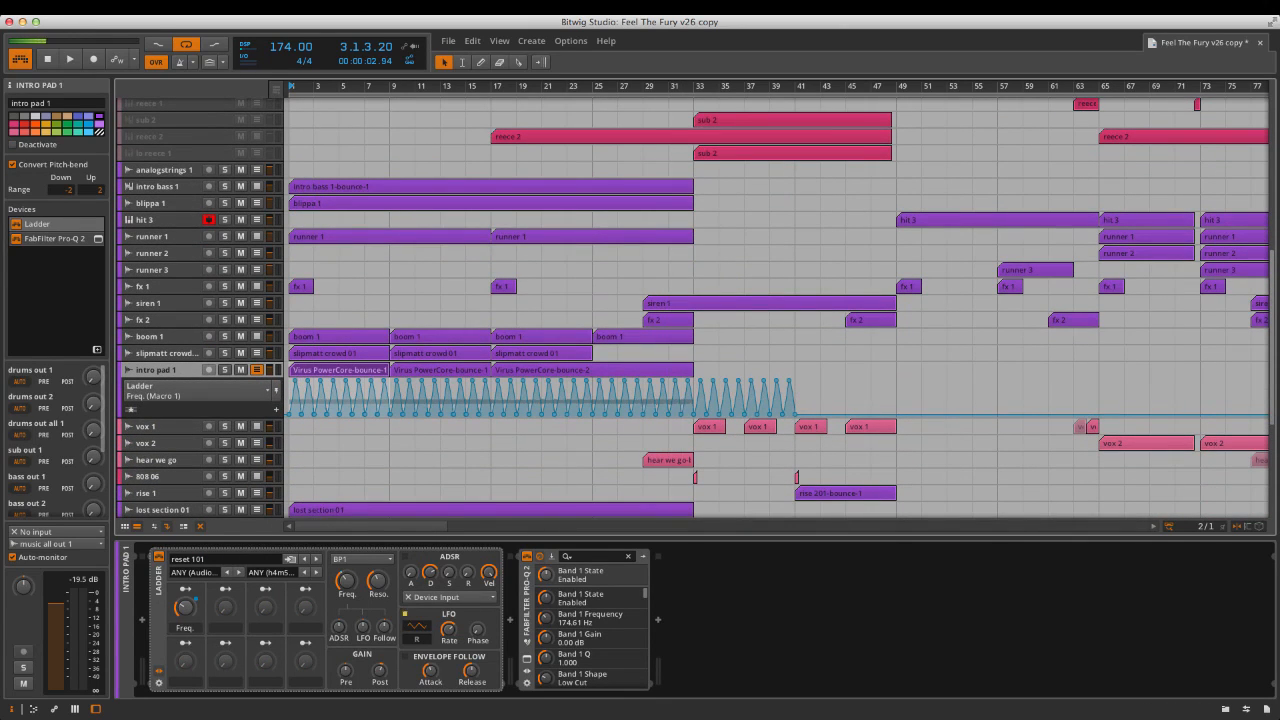
click(101, 240)
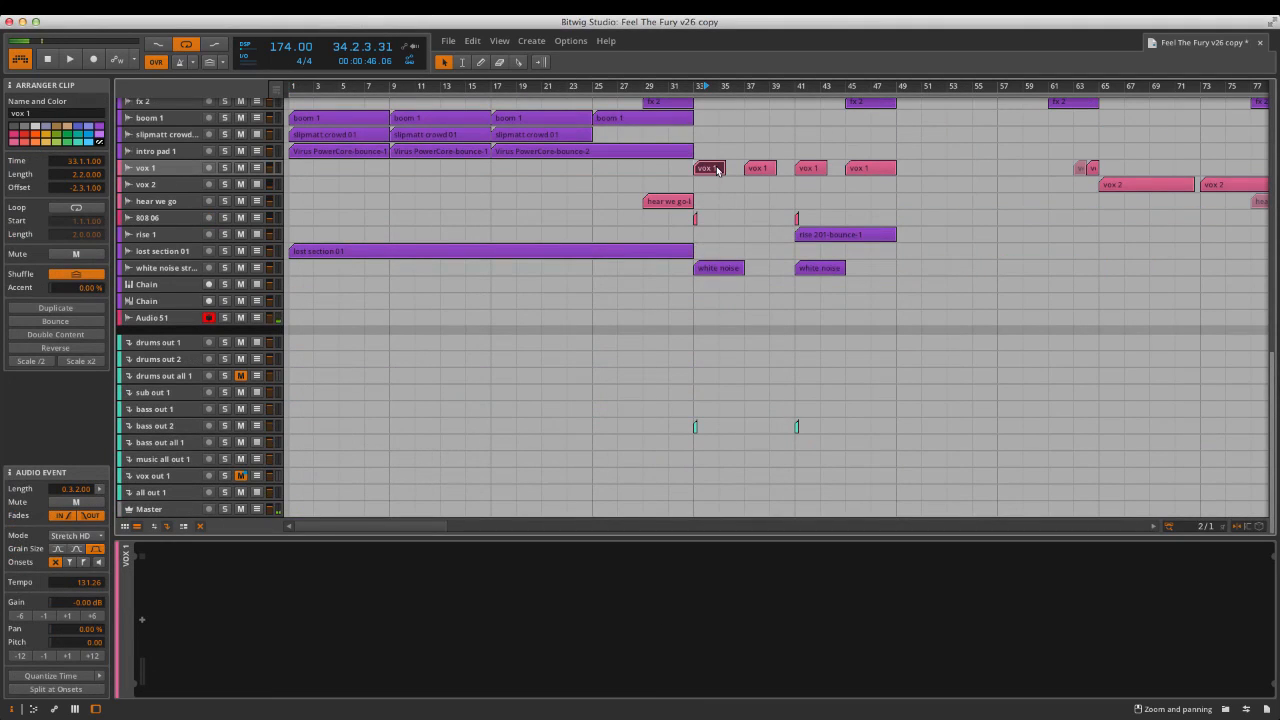
Compare the device chains and output routing of the vox 1 and vox 2 tracks.
click(158, 170)
click(162, 188)
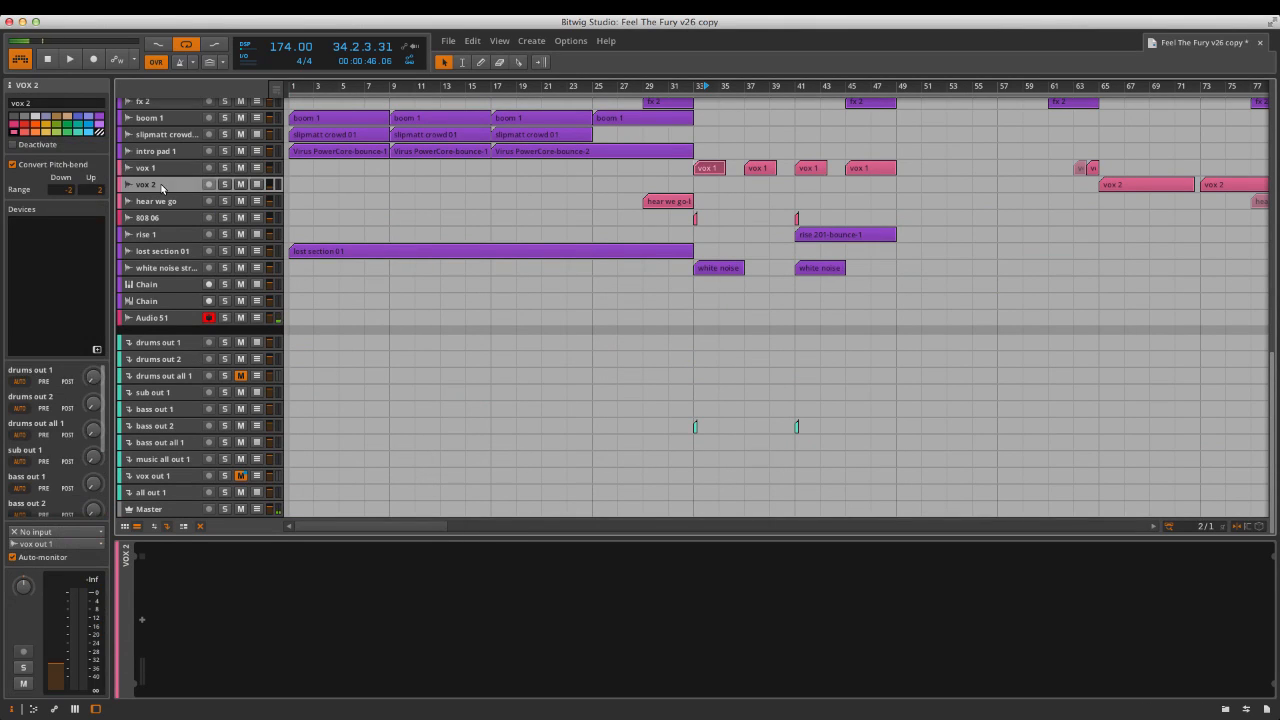
click(169, 168)
click(162, 186)
click(166, 170)
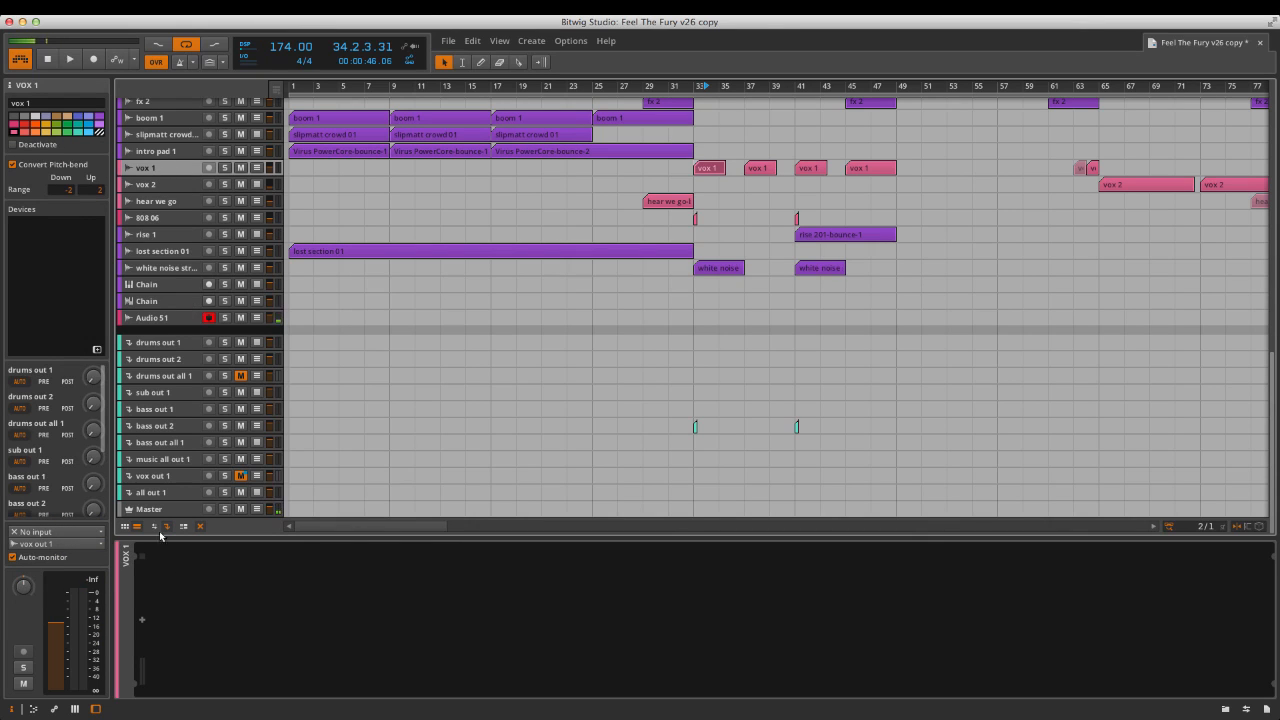
Select the vox out 1 group track and show its Mute automation lane.
click(189, 474)
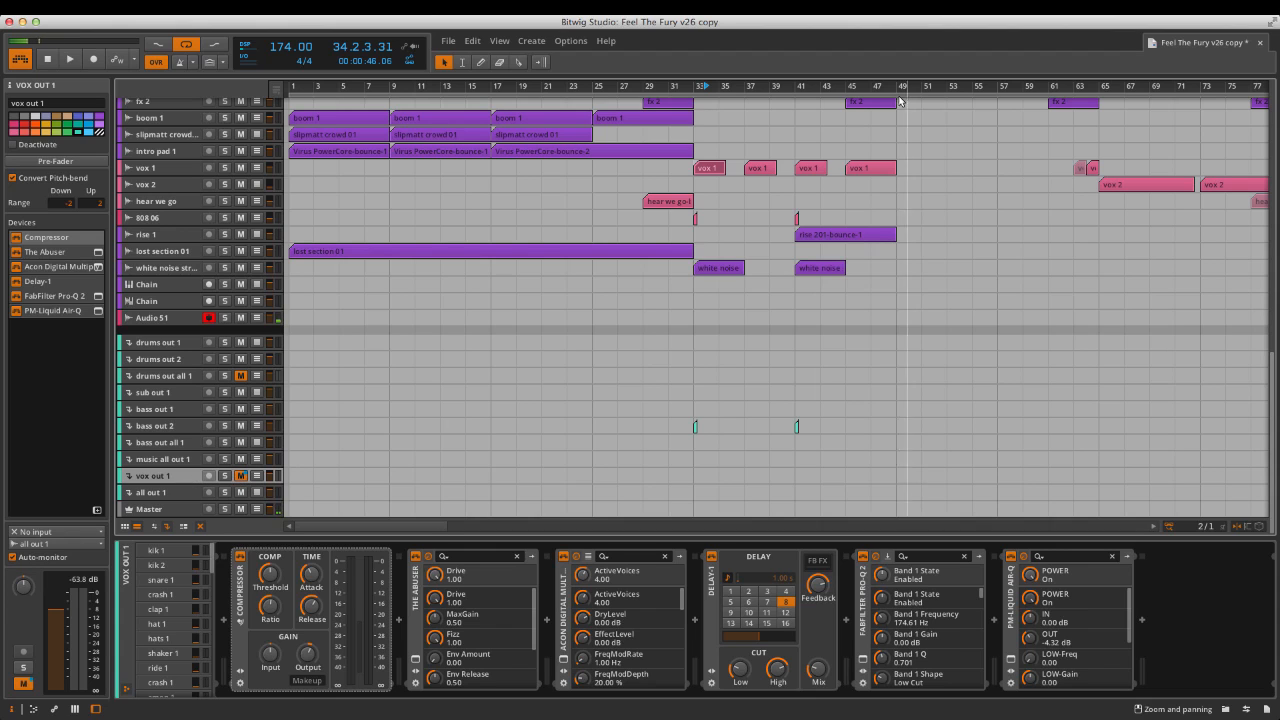
click(257, 476)
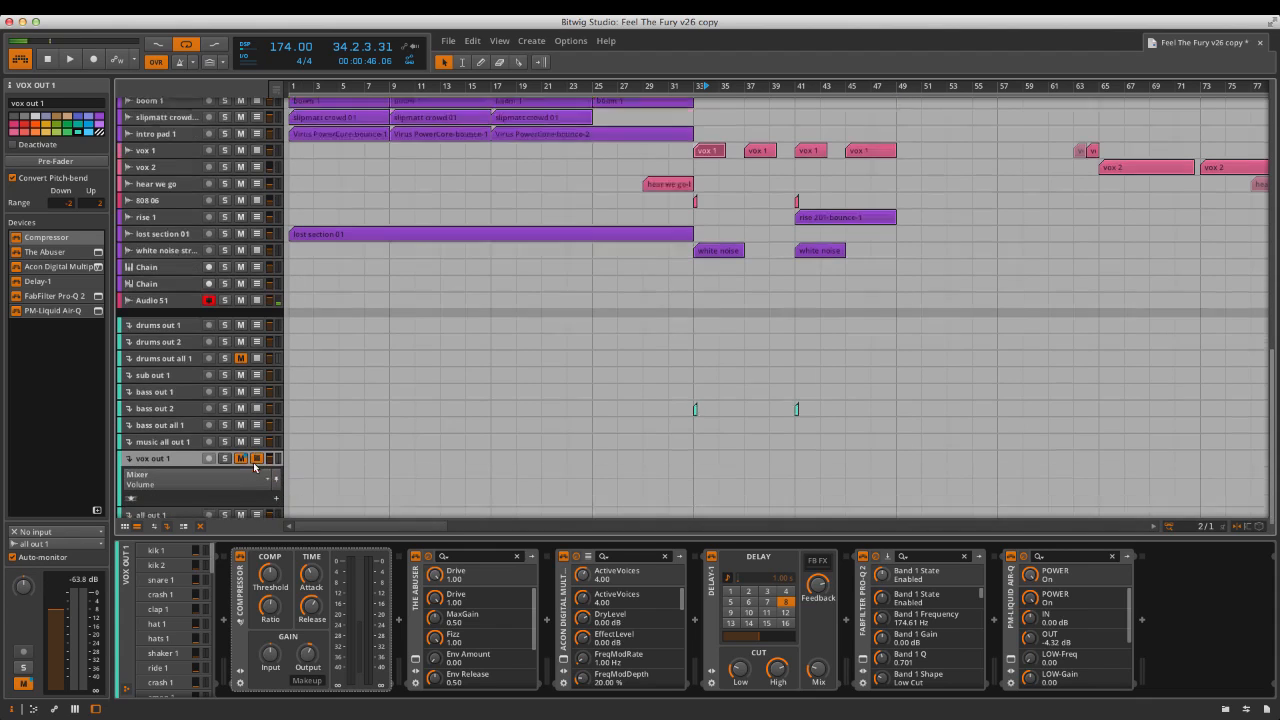
click(222, 453)
click(185, 478)
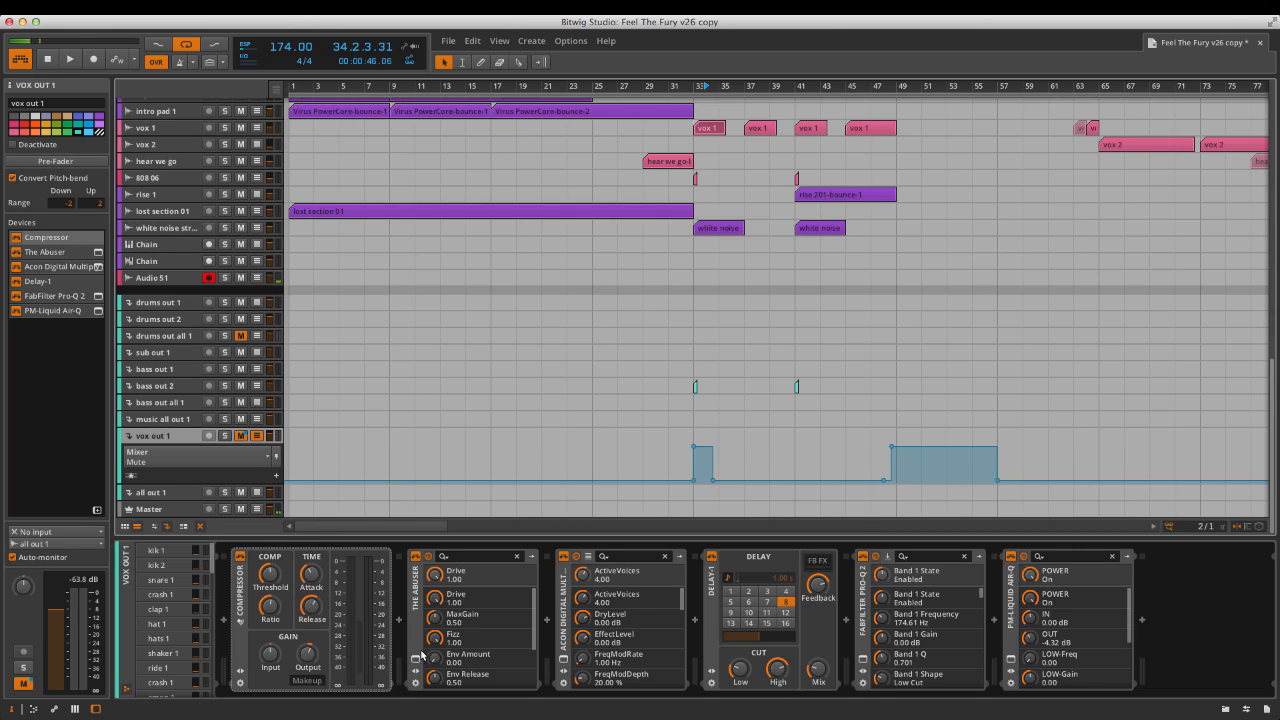
Examine the Acon Digital Multiply, Delay-1, FabFilter Pro-Q 2 and PM-Liquid Air-Q devices on vox out 1, closing each plug-in window.
click(565, 661)
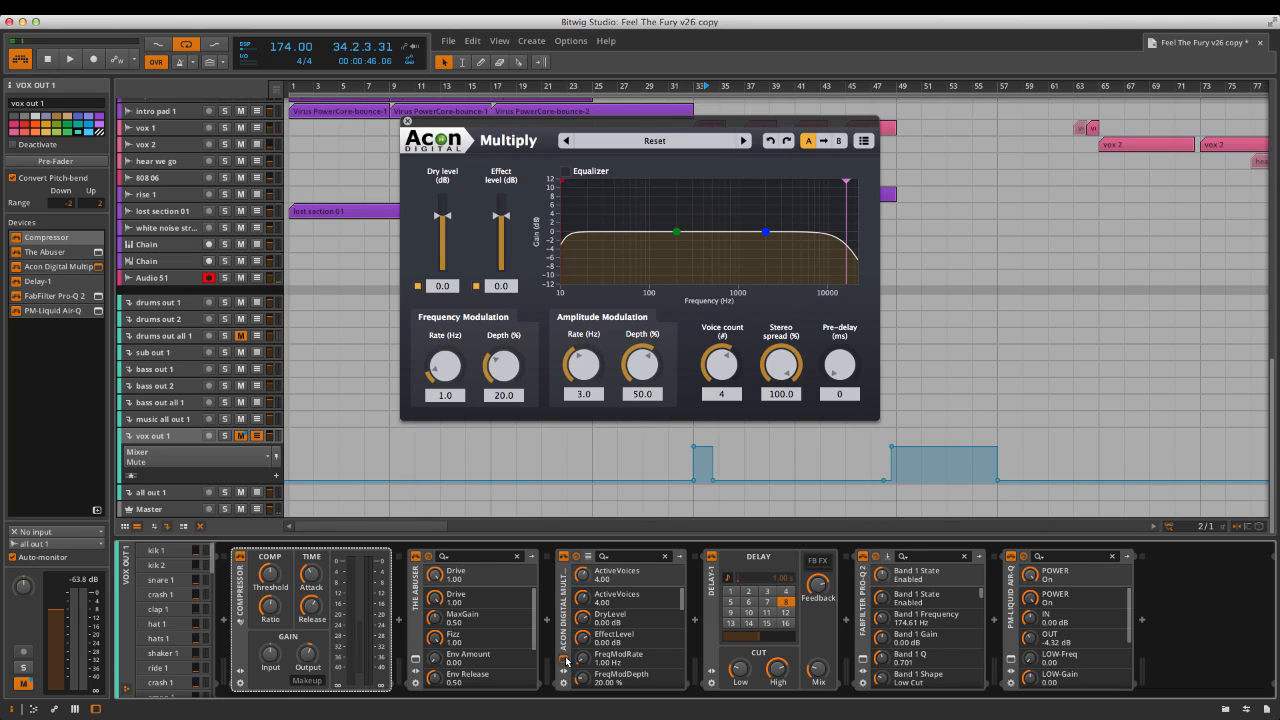
click(565, 661)
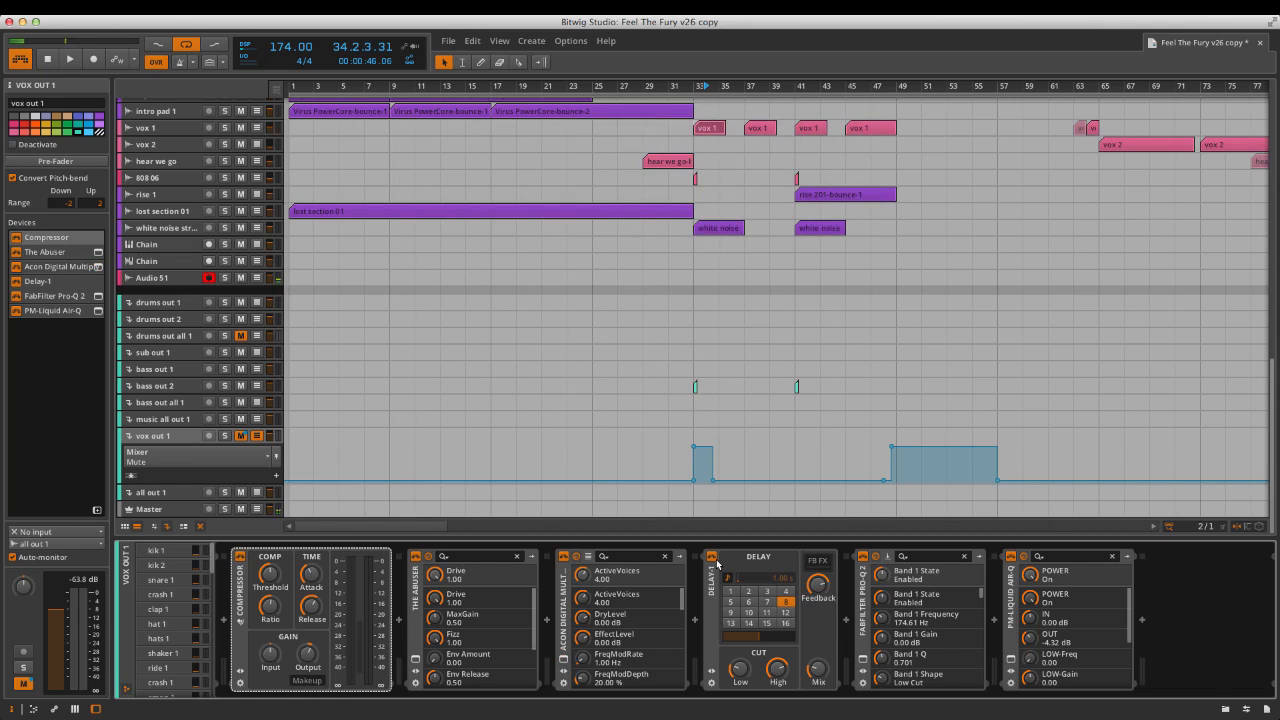
click(716, 563)
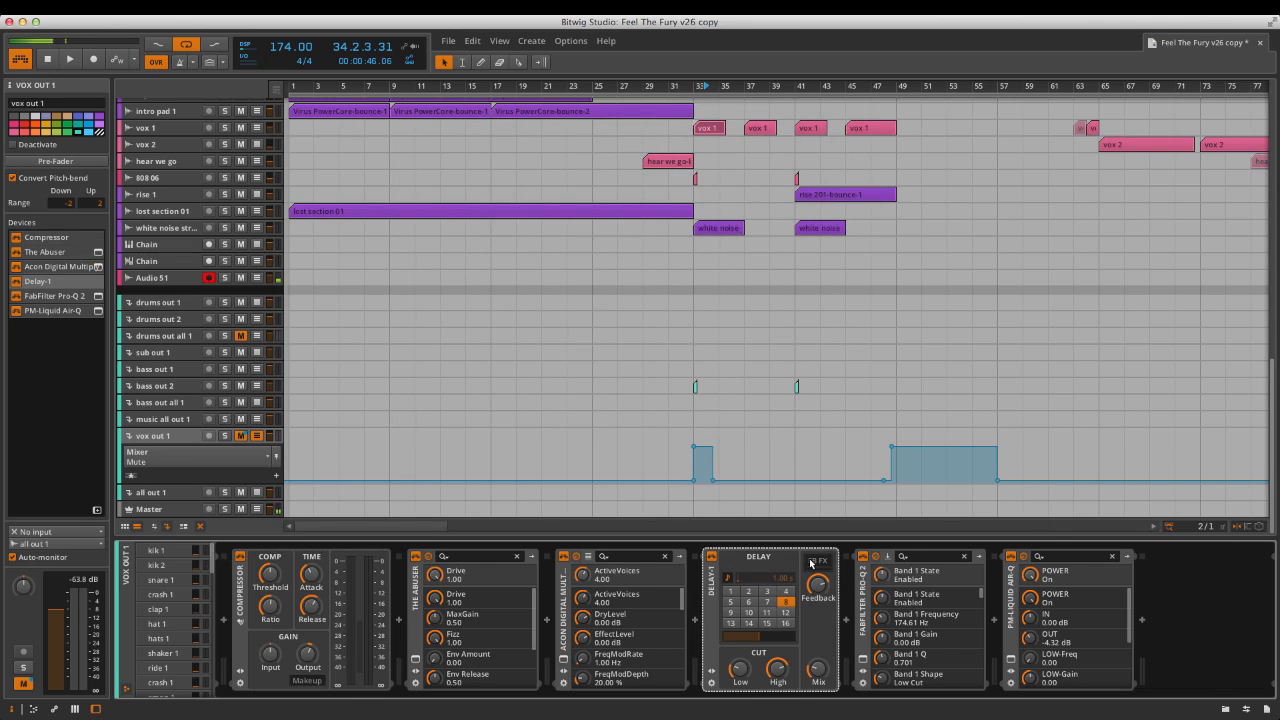
click(864, 659)
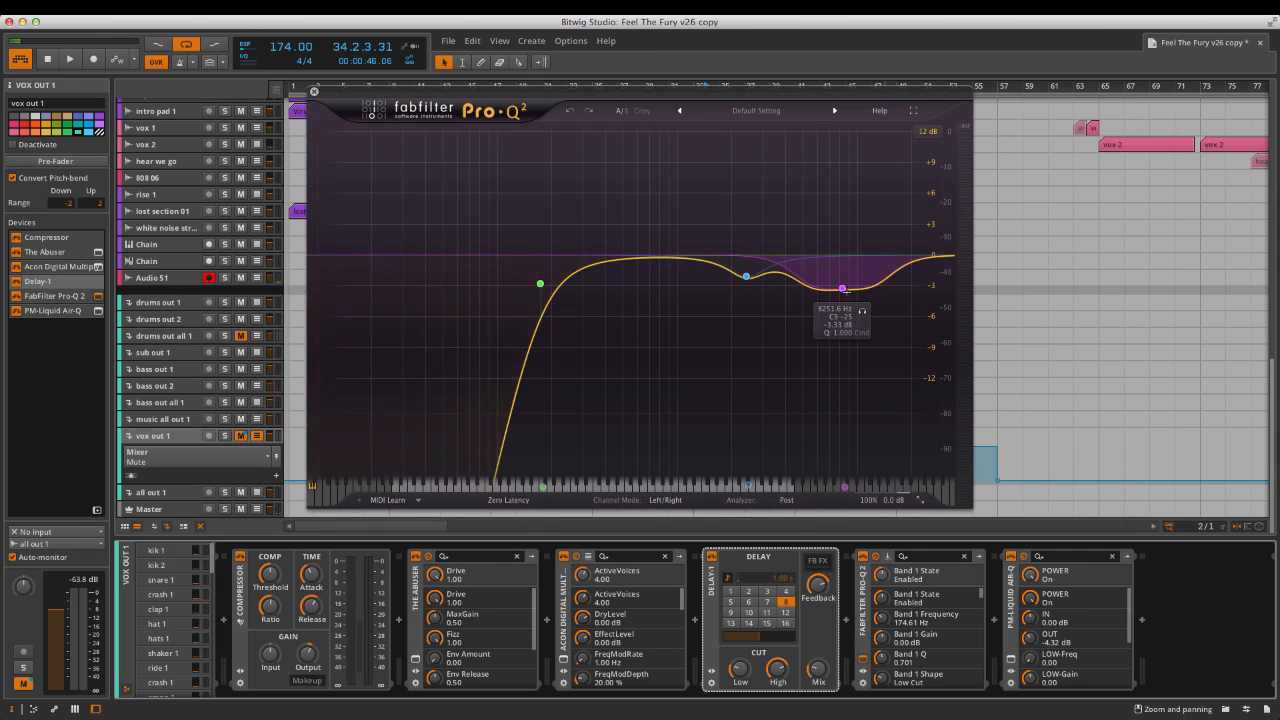
click(864, 659)
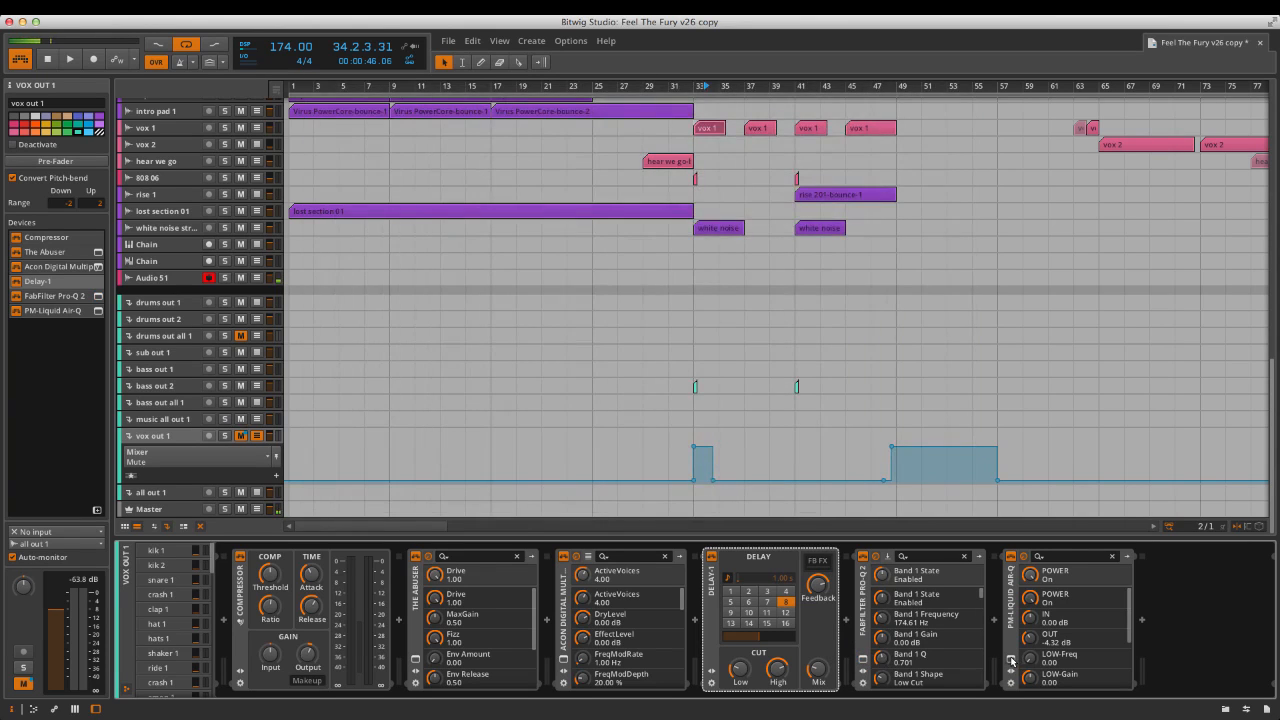
click(1011, 660)
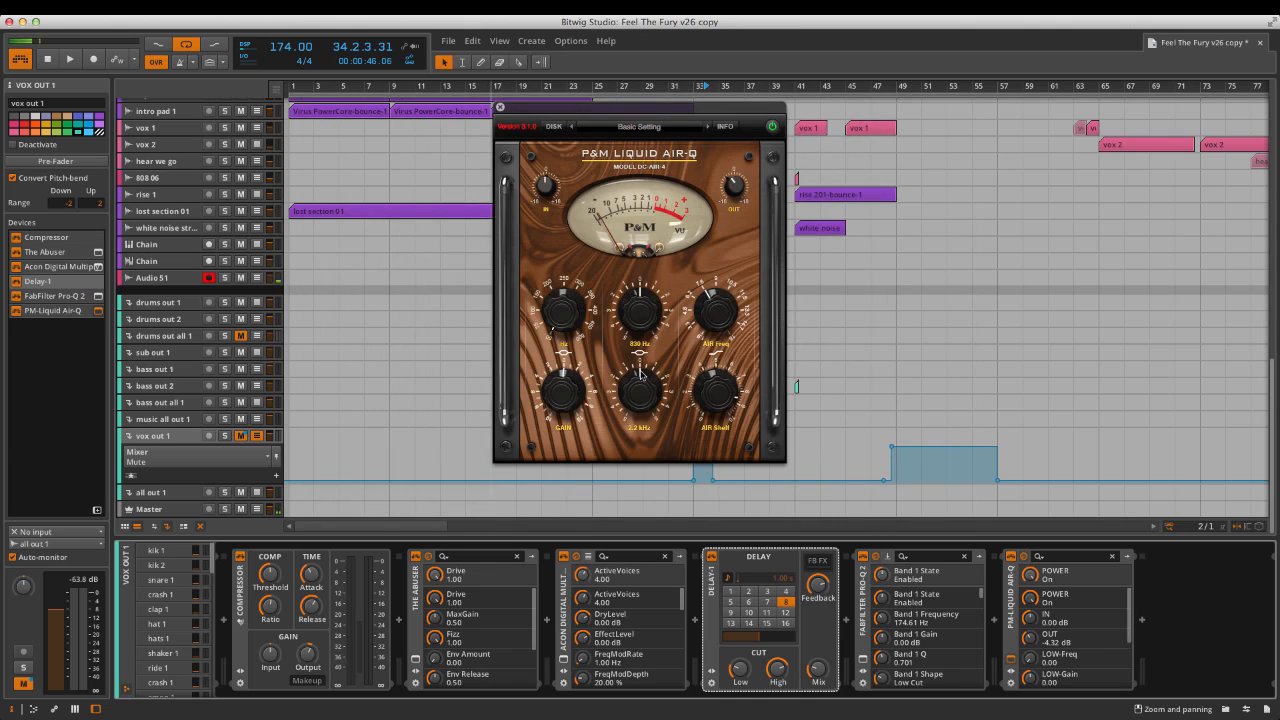
click(499, 107)
Inspect the boosted band in the hear we go track's FabFilter Pro-Q 2 and close the plug-in window.
click(165, 161)
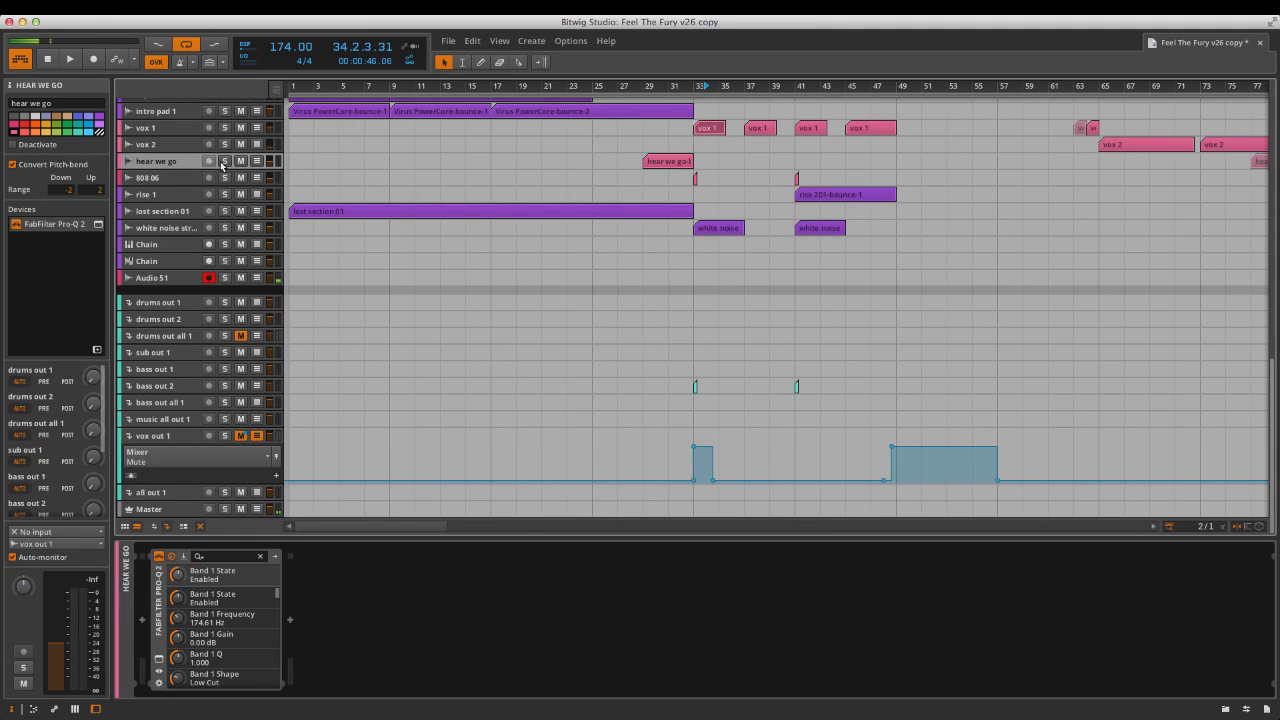
click(97, 226)
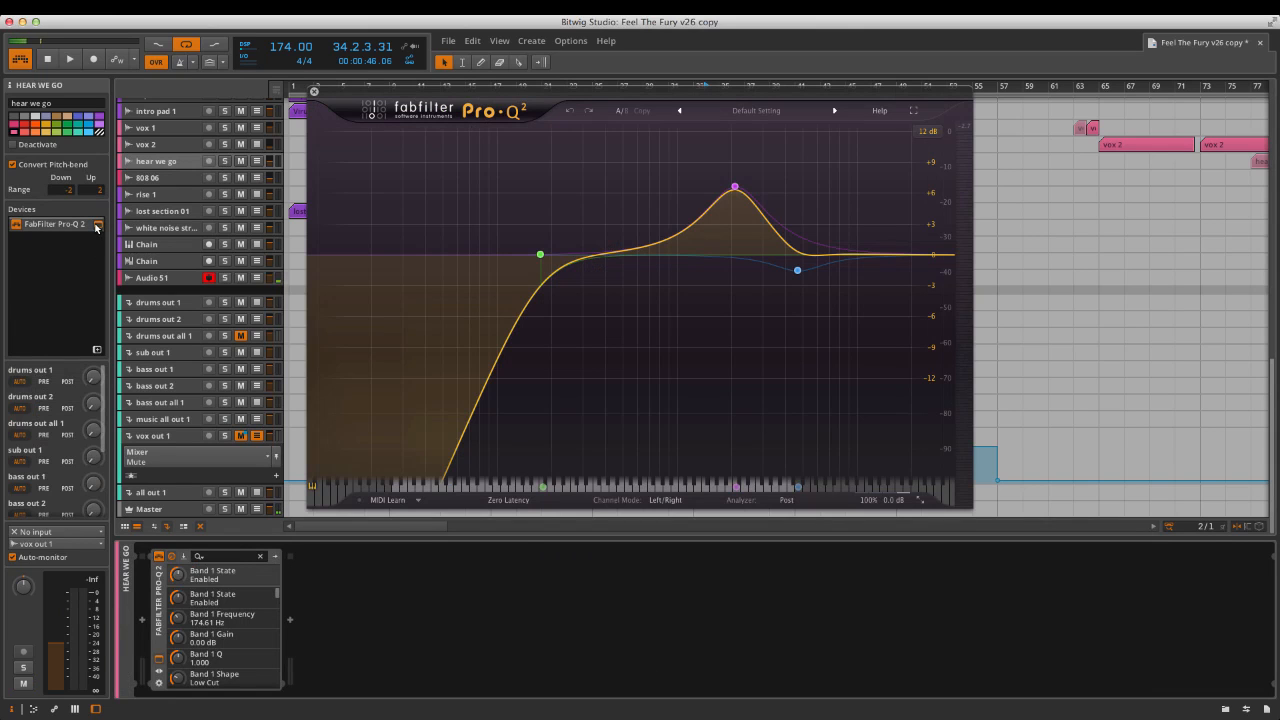
mouse_move(726, 216)
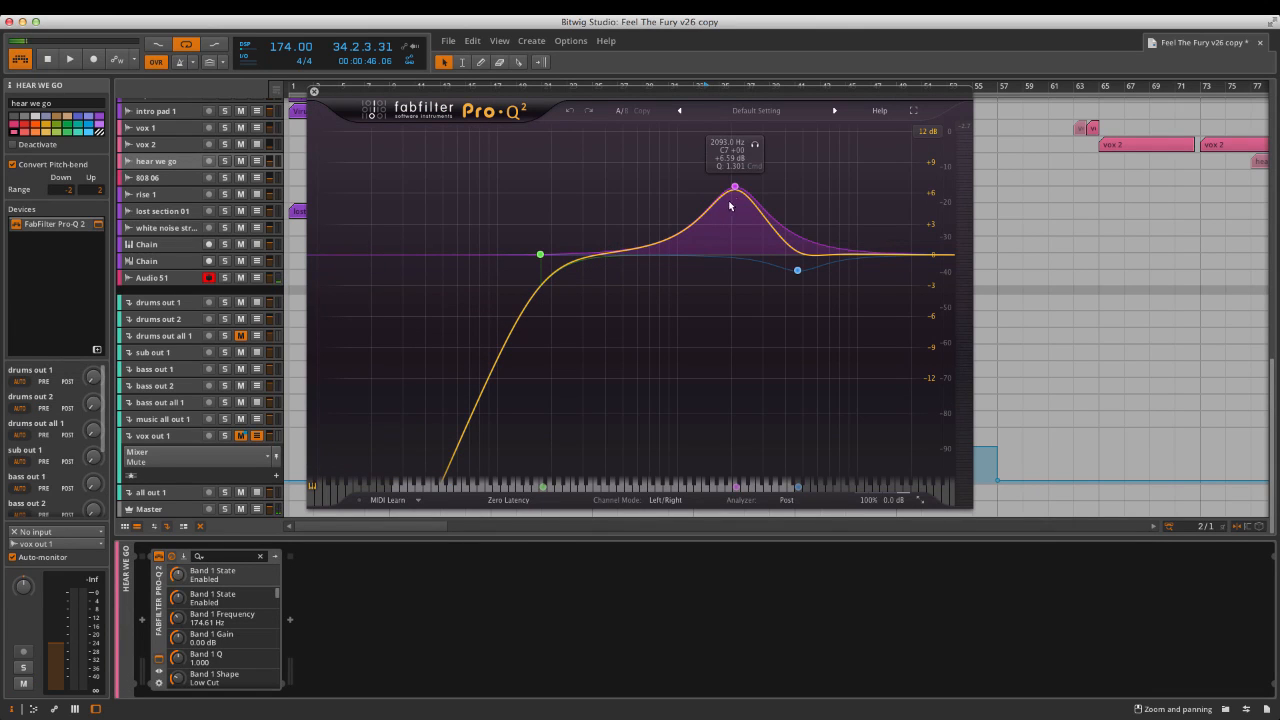
click(314, 92)
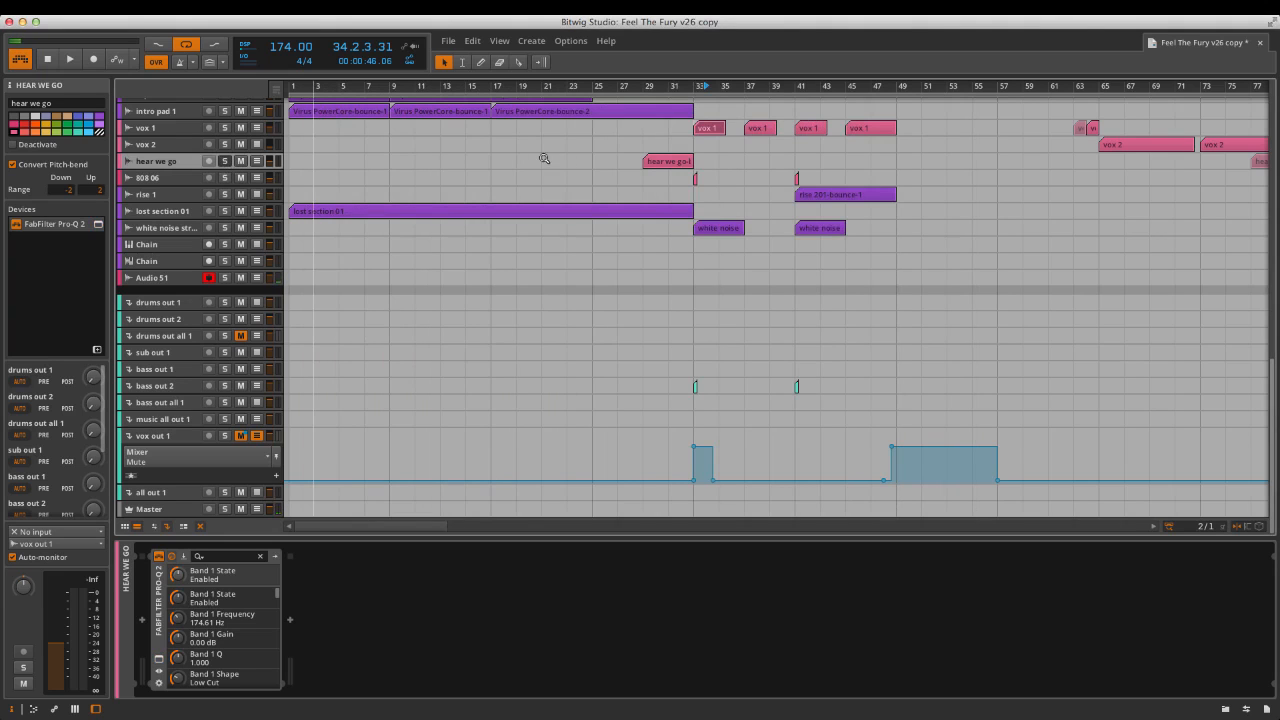
Solo the hear we go track and audition its clip from bar 29.
key(s)
click(652, 159)
key(space)
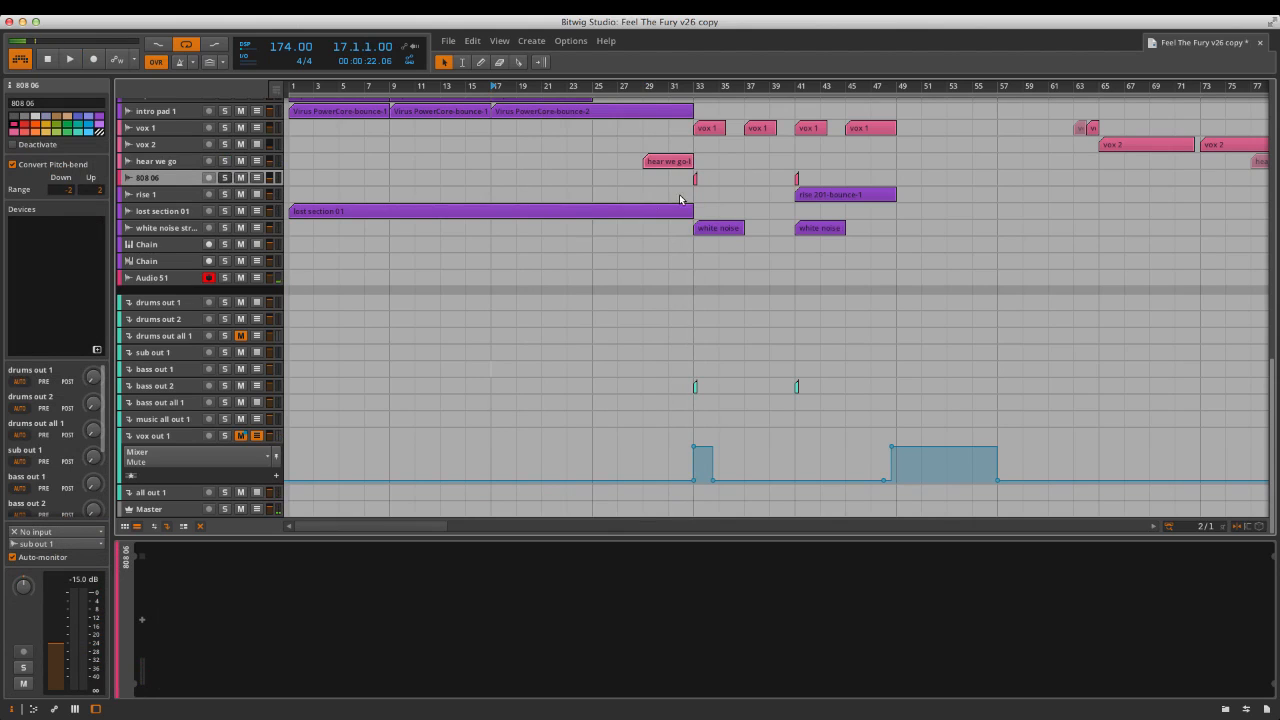
Audition the 808 06 clip at bar 33 and check which clips in the tracks above meet at that bar.
click(692, 183)
click(181, 183)
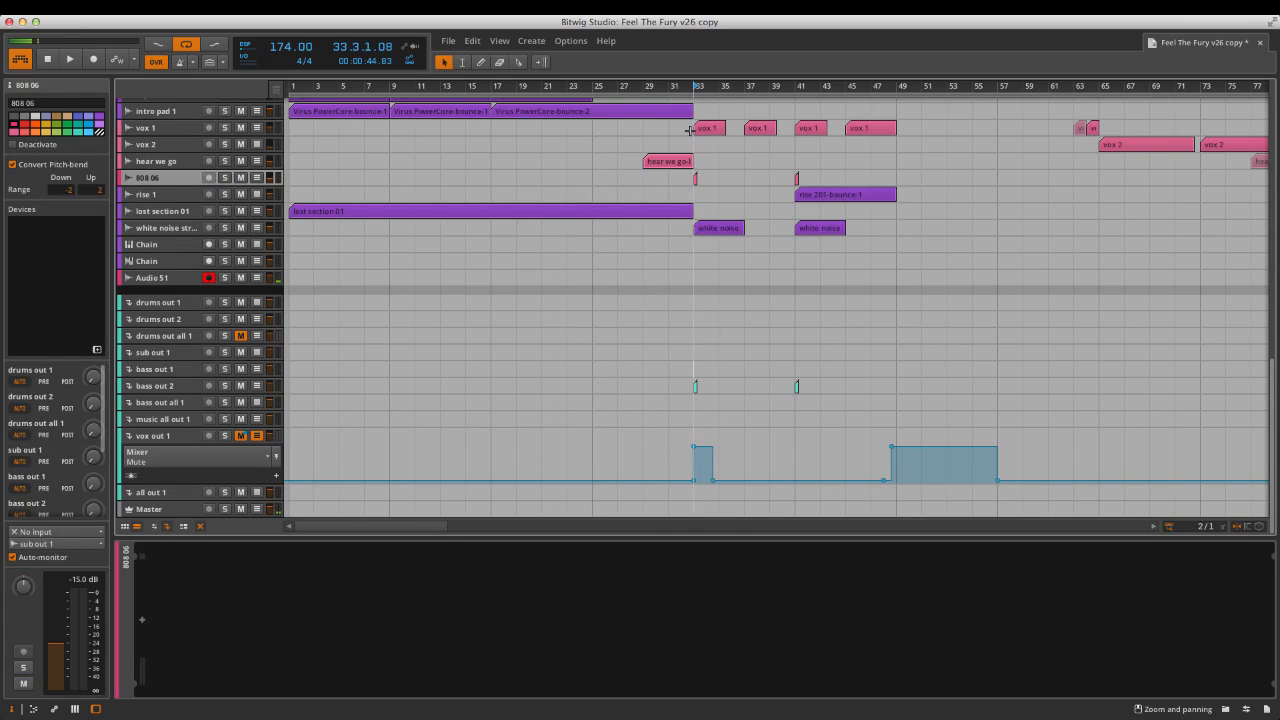
scroll(690, 130, up, 10)
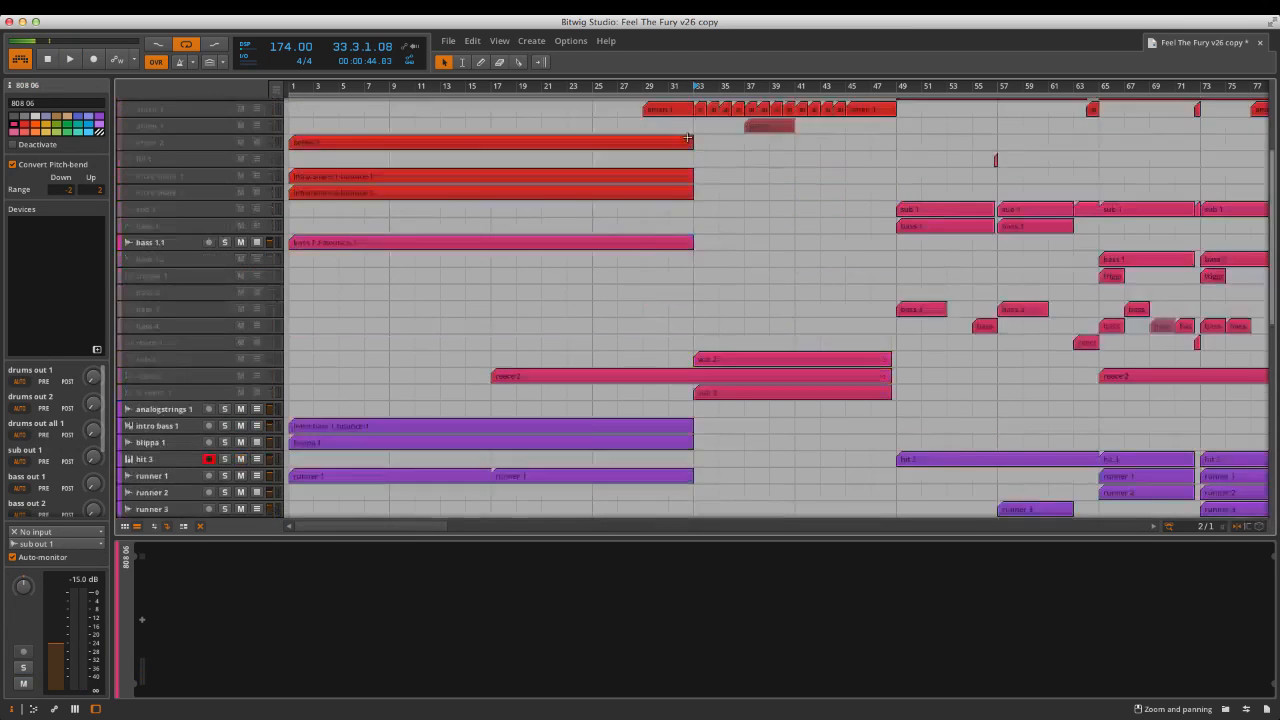
scroll(690, 289, down, 15)
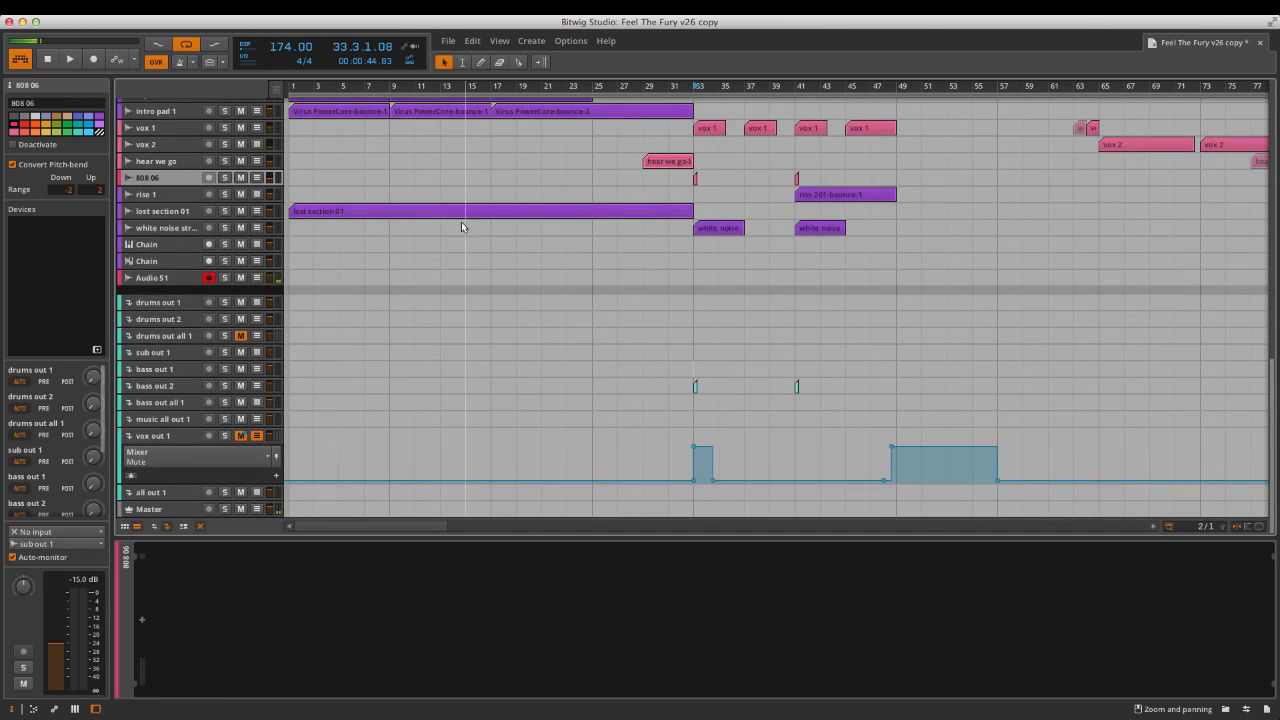
Examine the sub out 1 bus that receives the 808 06 track, and reselect 808 06.
click(150, 355)
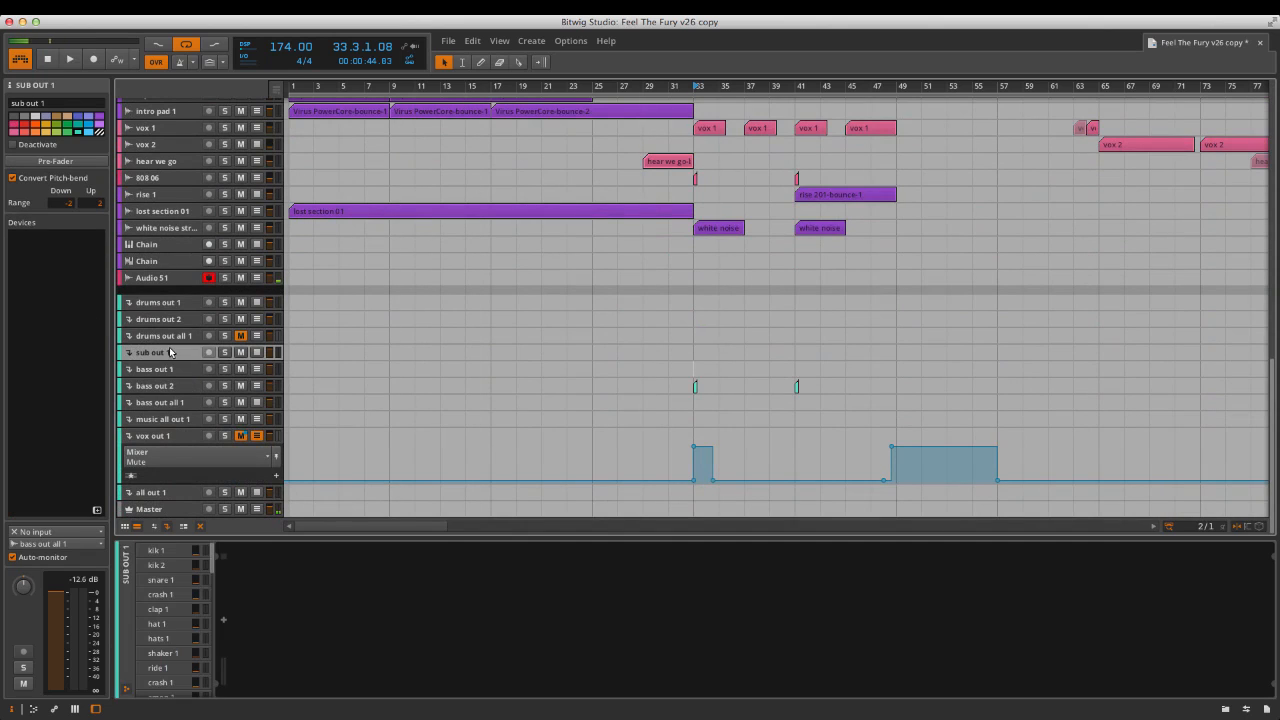
click(173, 177)
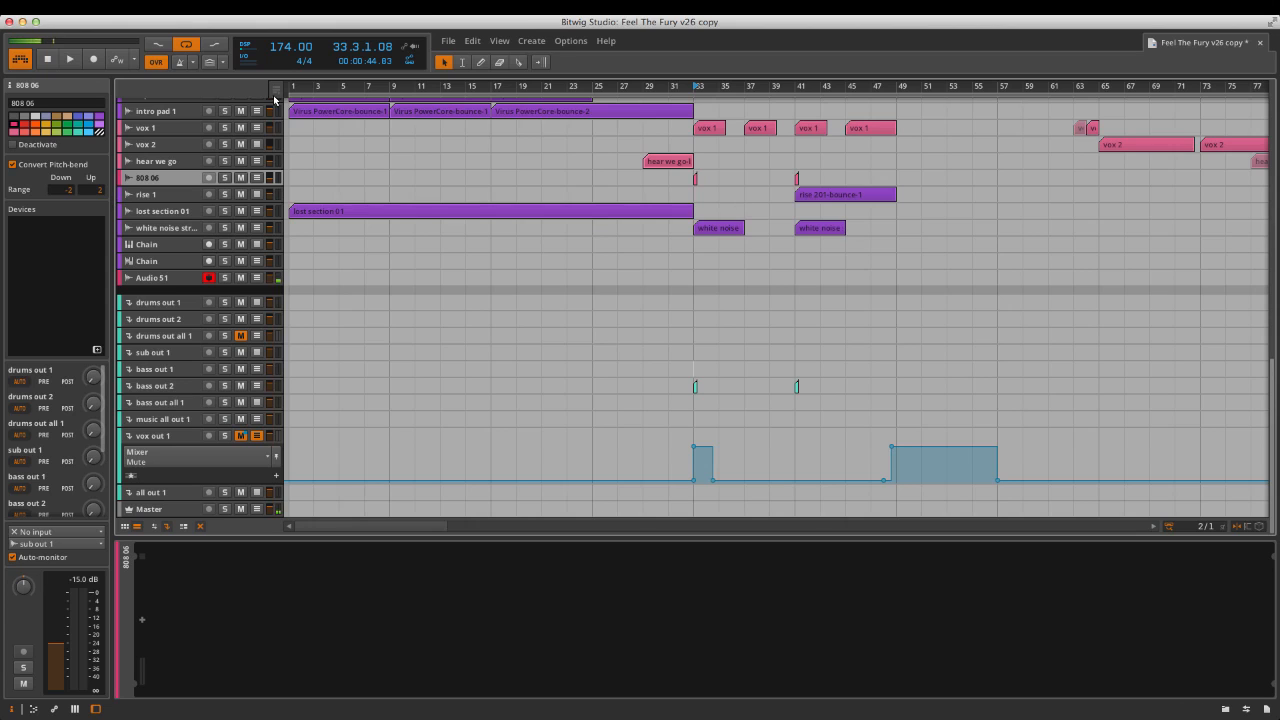
Examine the gain envelope of the rise 201-bounce-1 clip at bar 41 and select the rise 1 track.
click(155, 192)
double_click(815, 194)
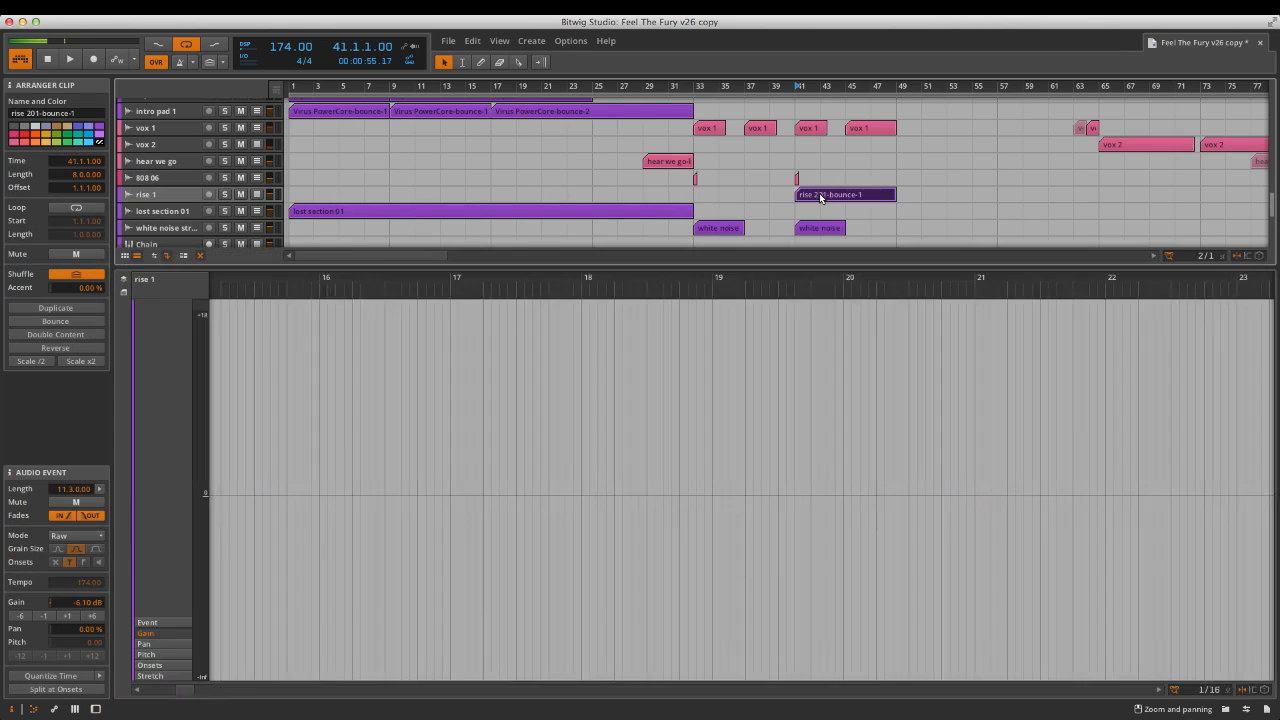
click(320, 307)
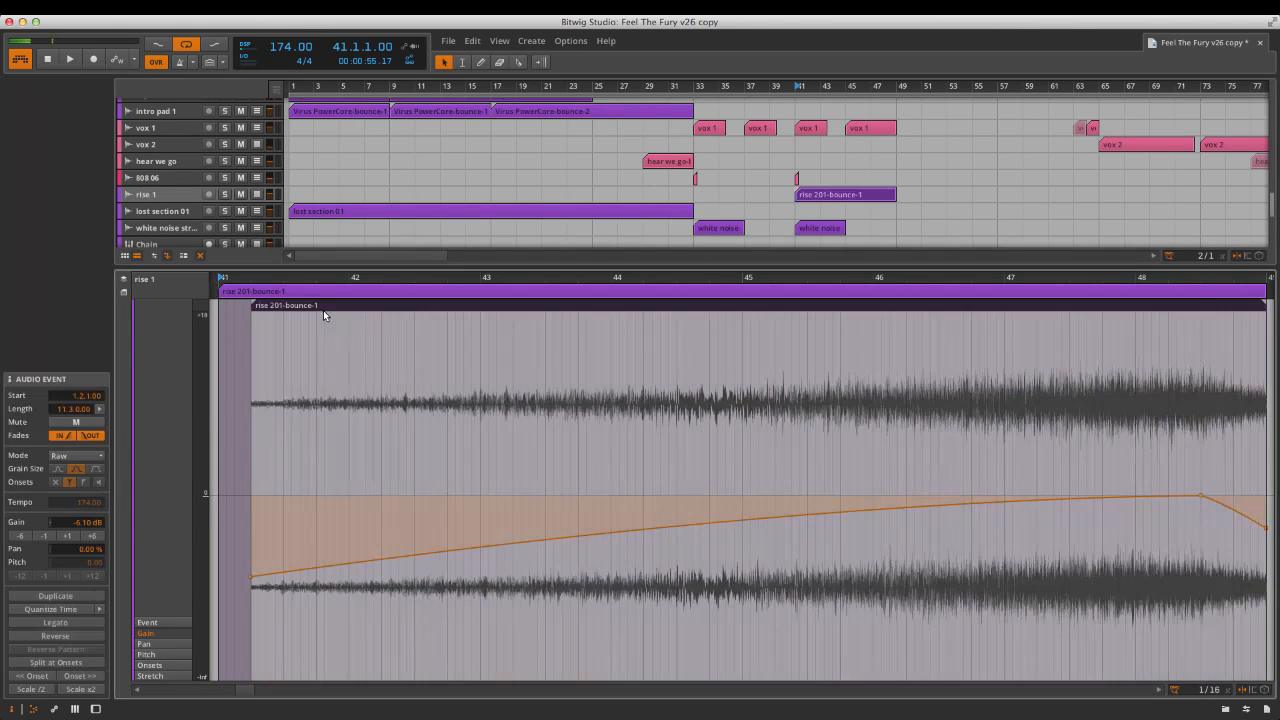
click(160, 194)
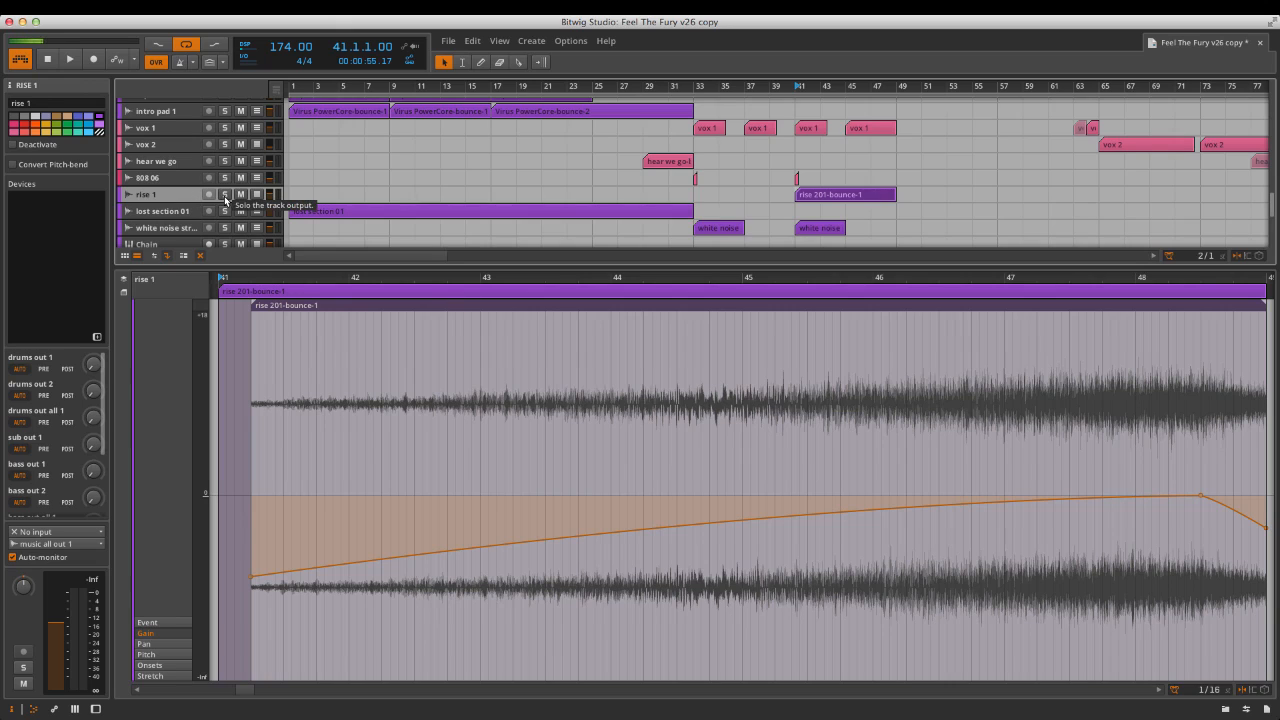
Solo the rise 1 track, audition its clip from bar 41 and unsolo the track.
click(845, 197)
key(s)
key(space)
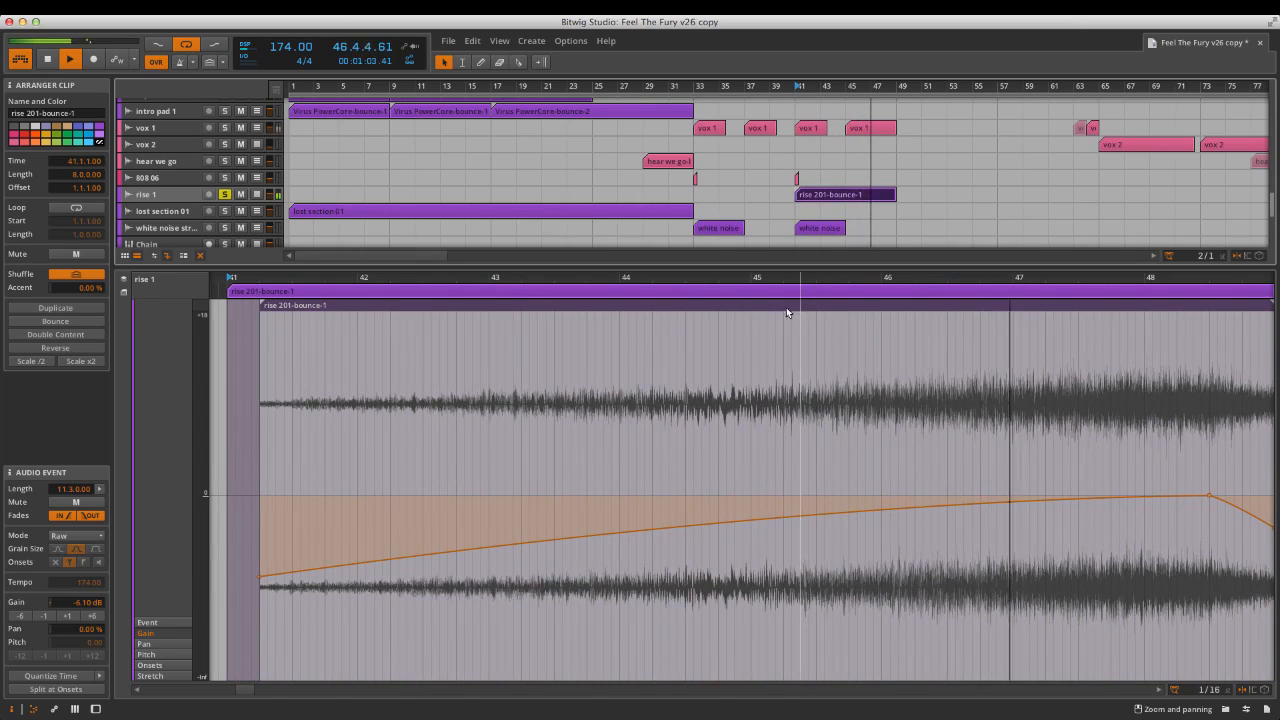
key(space)
click(224, 196)
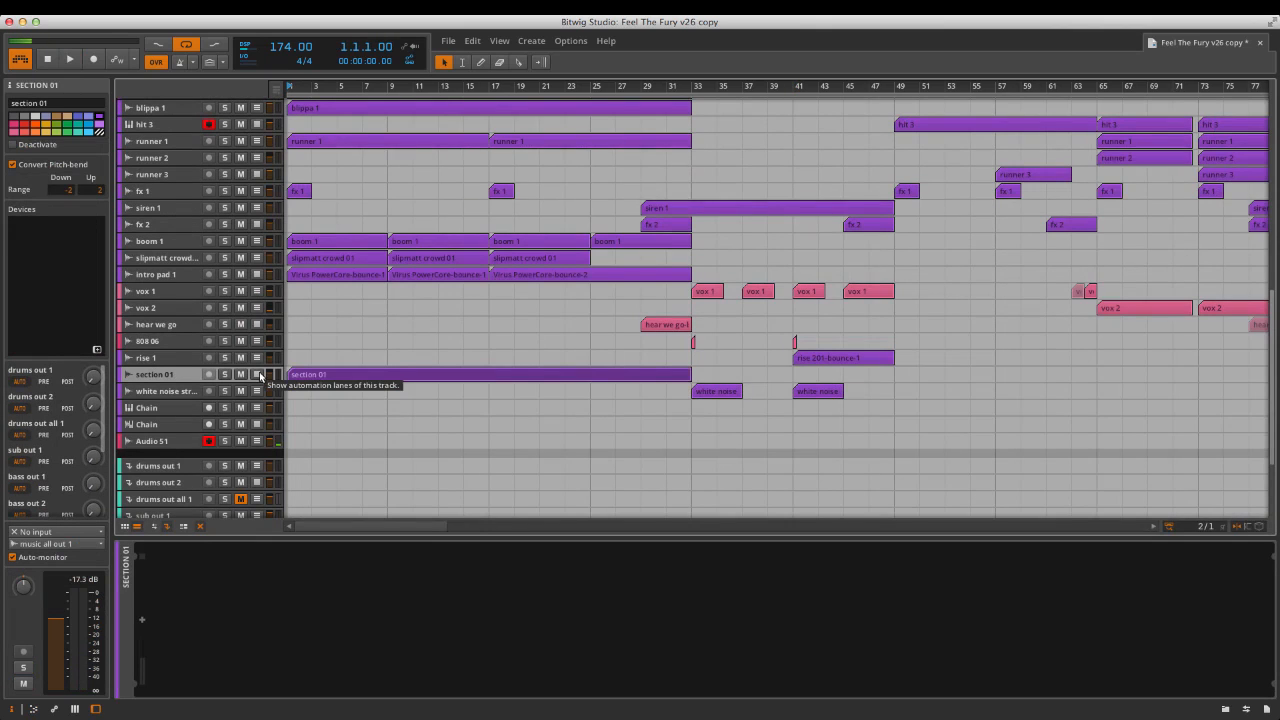
Show the automation lane of the section 01 track, solo the track and play its clip from bar 1.
click(260, 376)
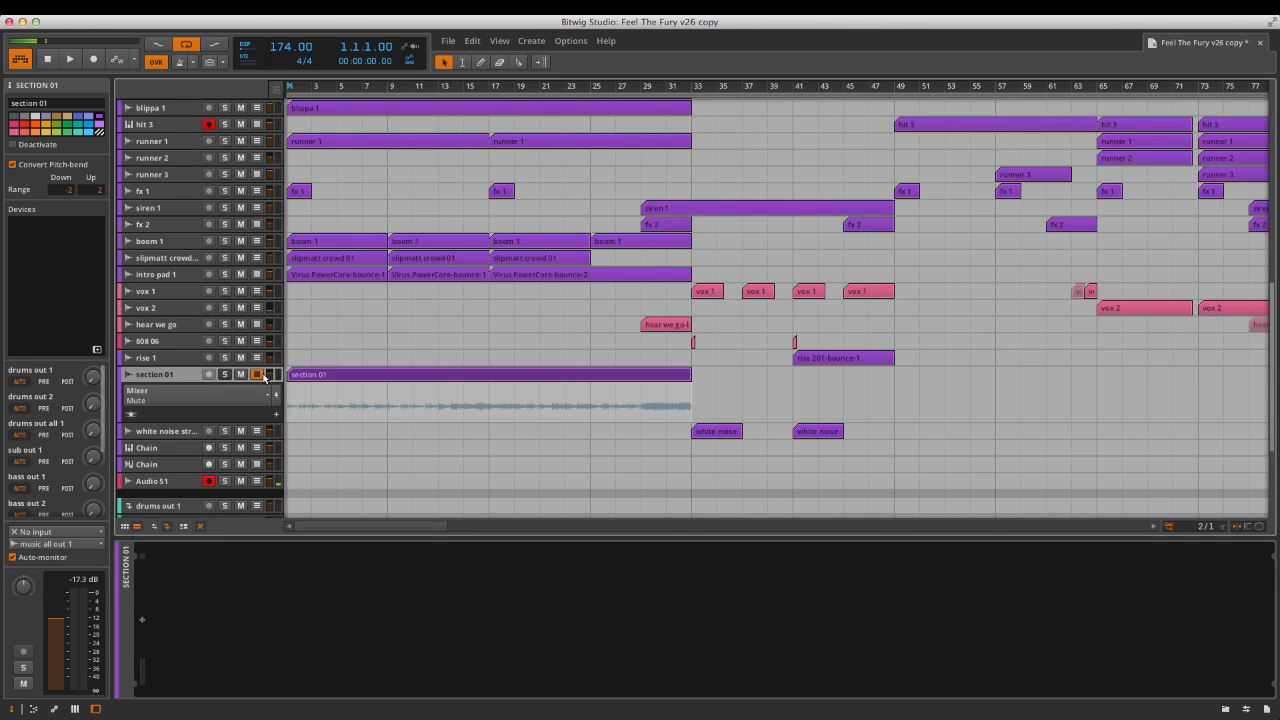
key(s)
click(298, 375)
key(space)
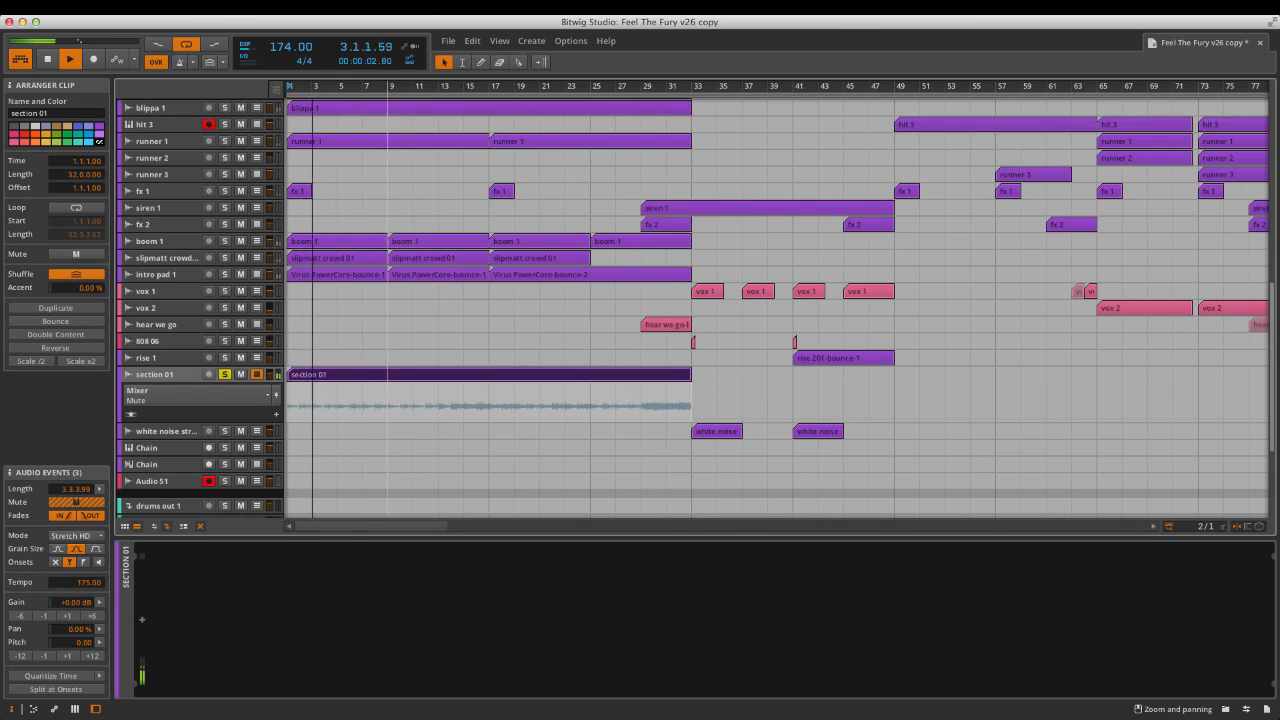
Skip playback of the soloed section 01 clip forward to bar 17 and about bar 28, and unsolo the track.
double_click(382, 86)
double_click(431, 86)
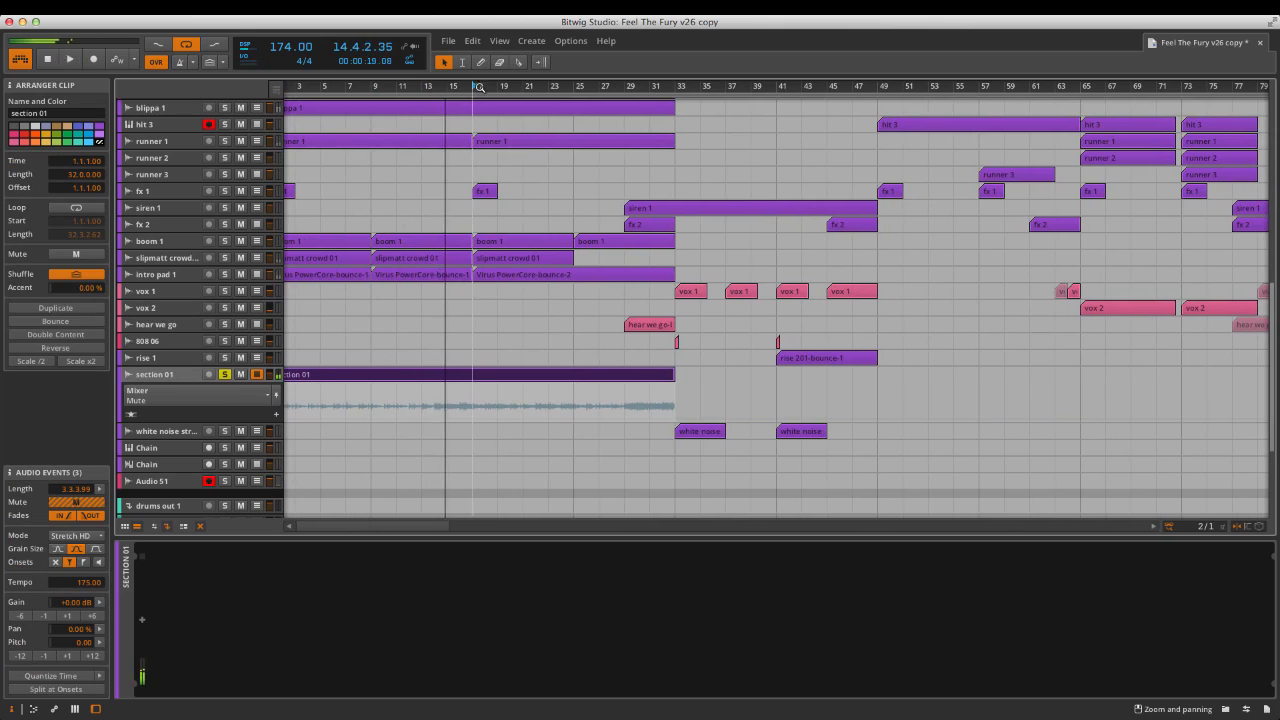
double_click(477, 86)
double_click(616, 86)
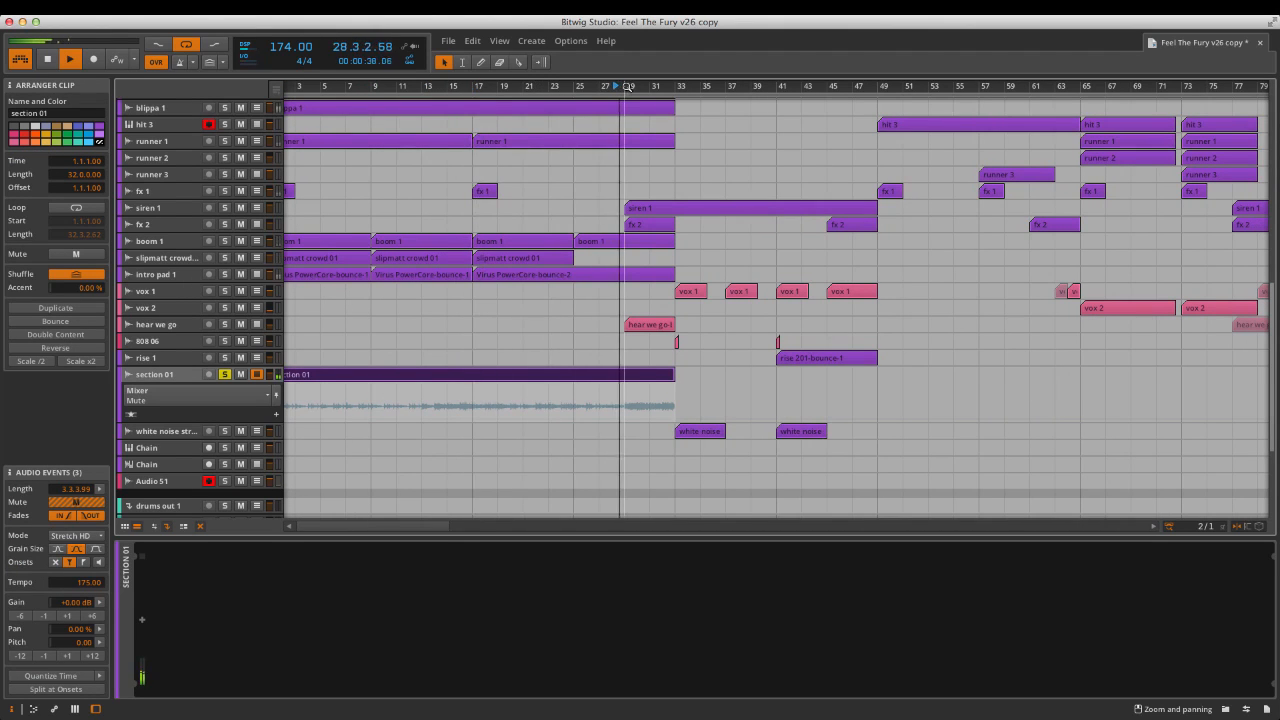
scroll(634, 106, right, 8)
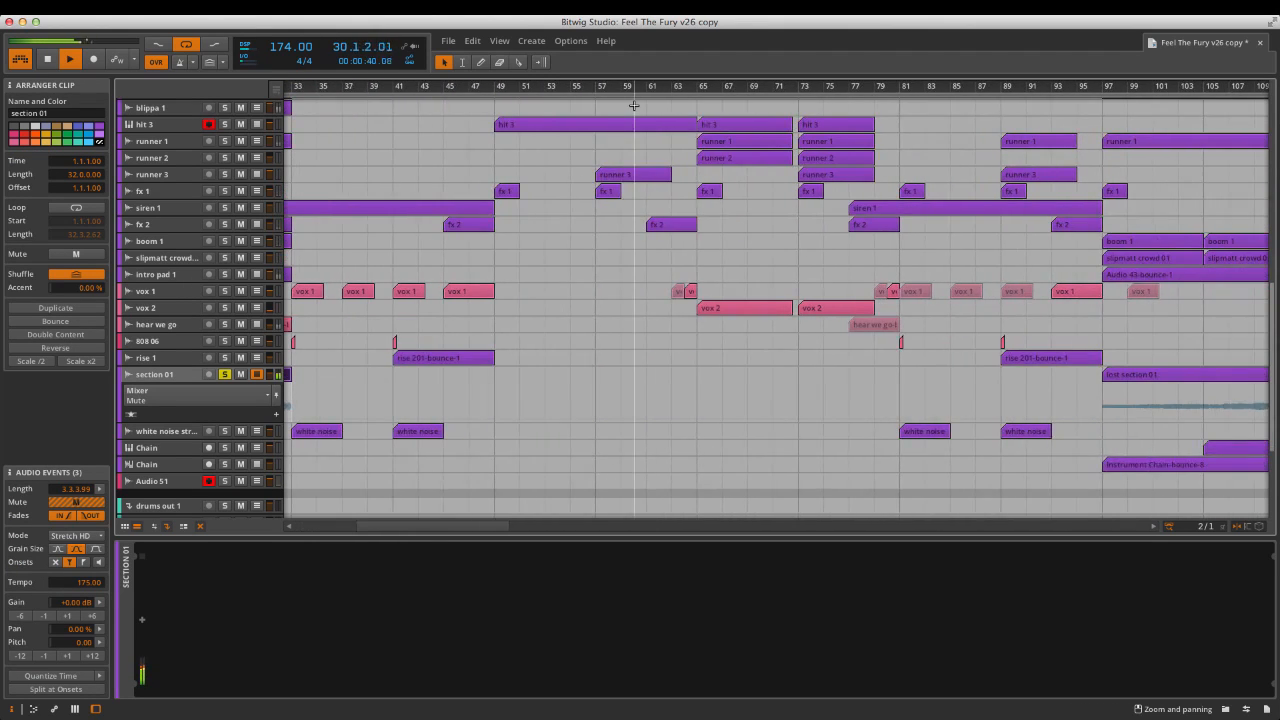
scroll(633, 107, left, 8)
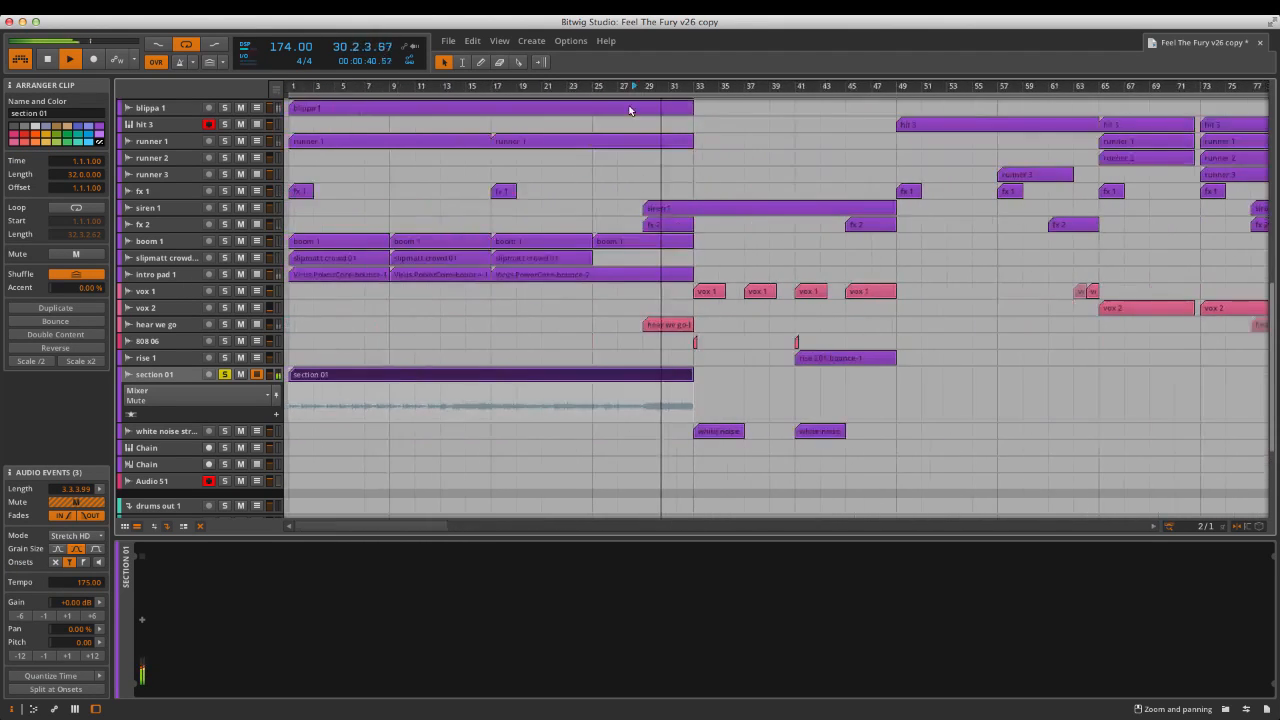
key(space)
click(222, 376)
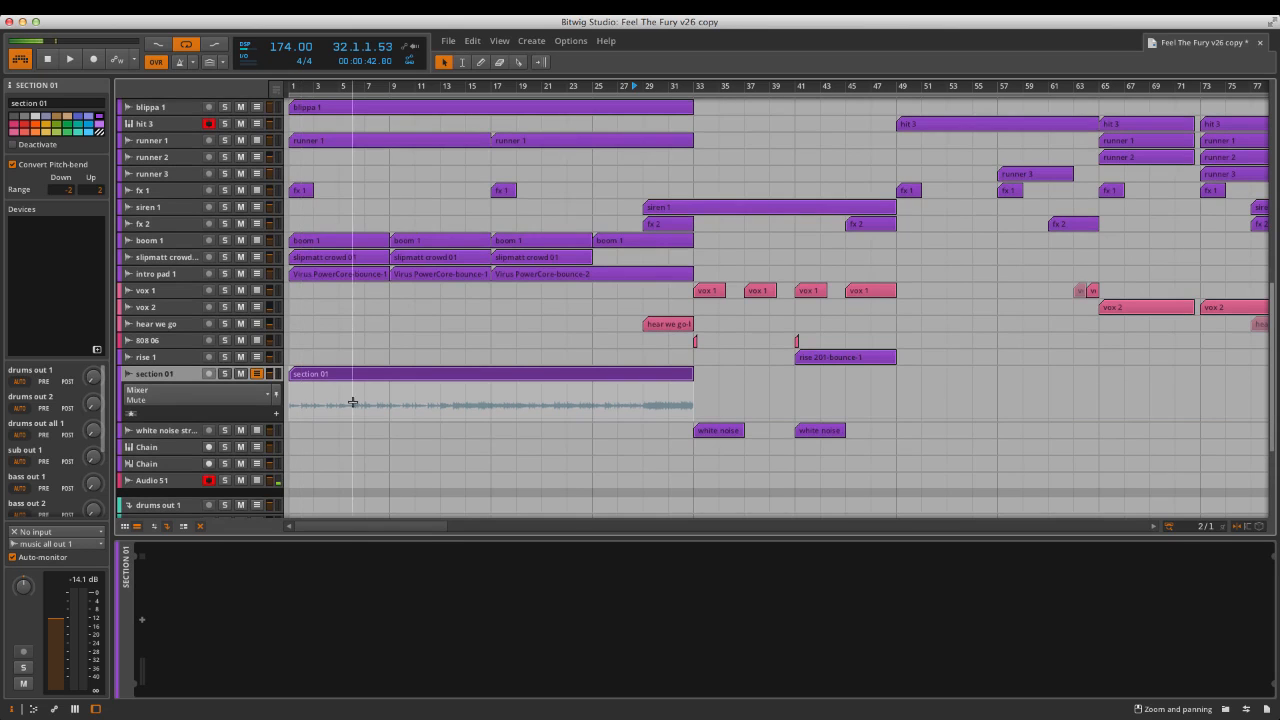
Hide section 01's automation lane and examine the gain envelope of the white noise strobe clip at bar 33.
scroll(365, 330, down, 3)
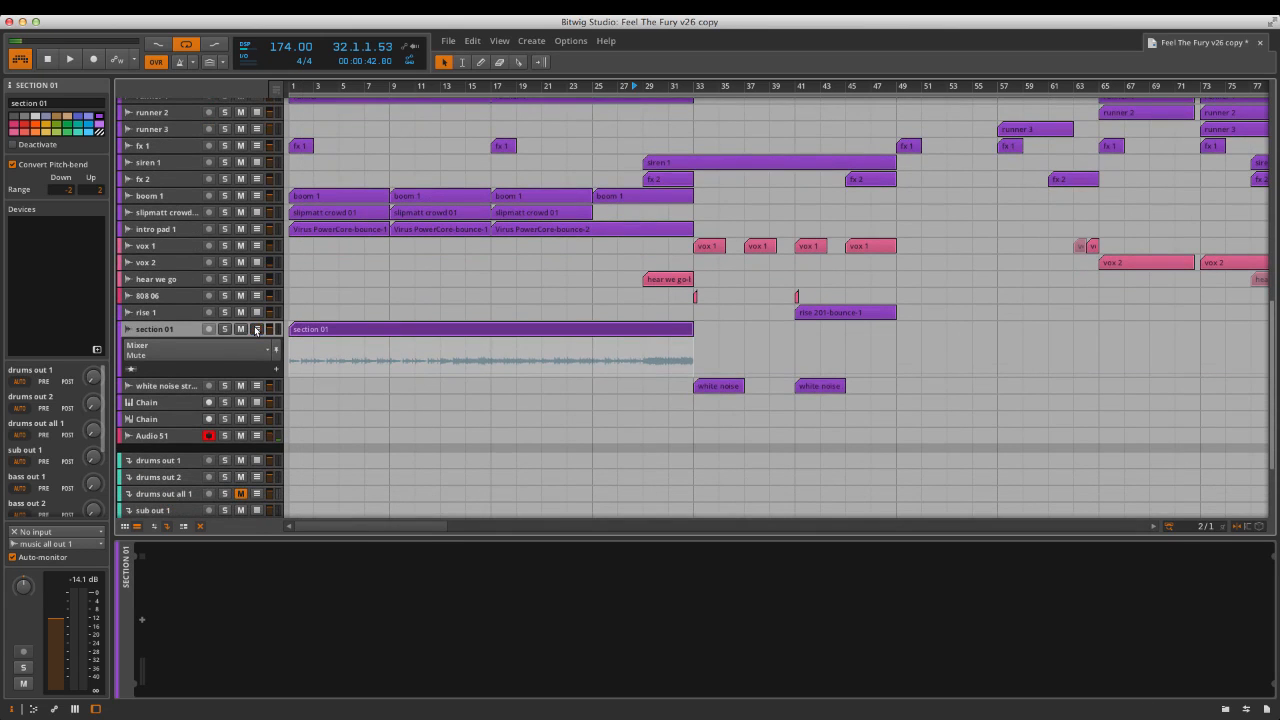
click(256, 329)
click(142, 345)
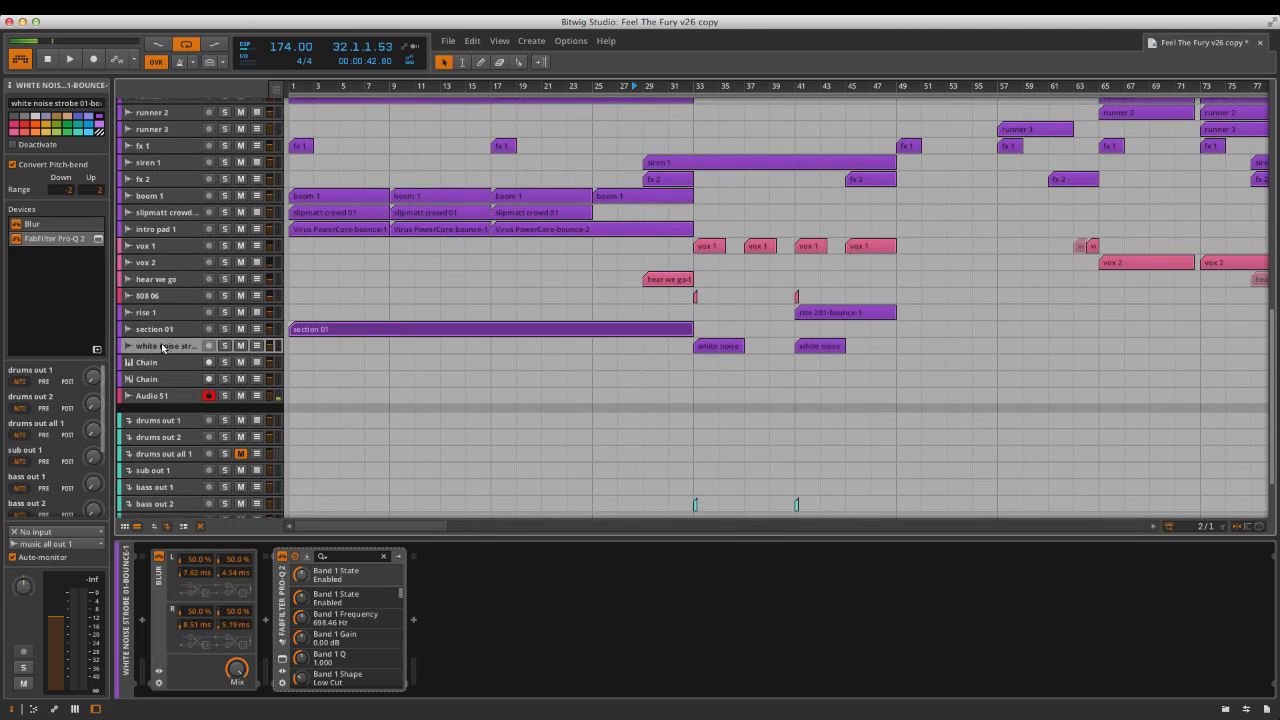
double_click(705, 341)
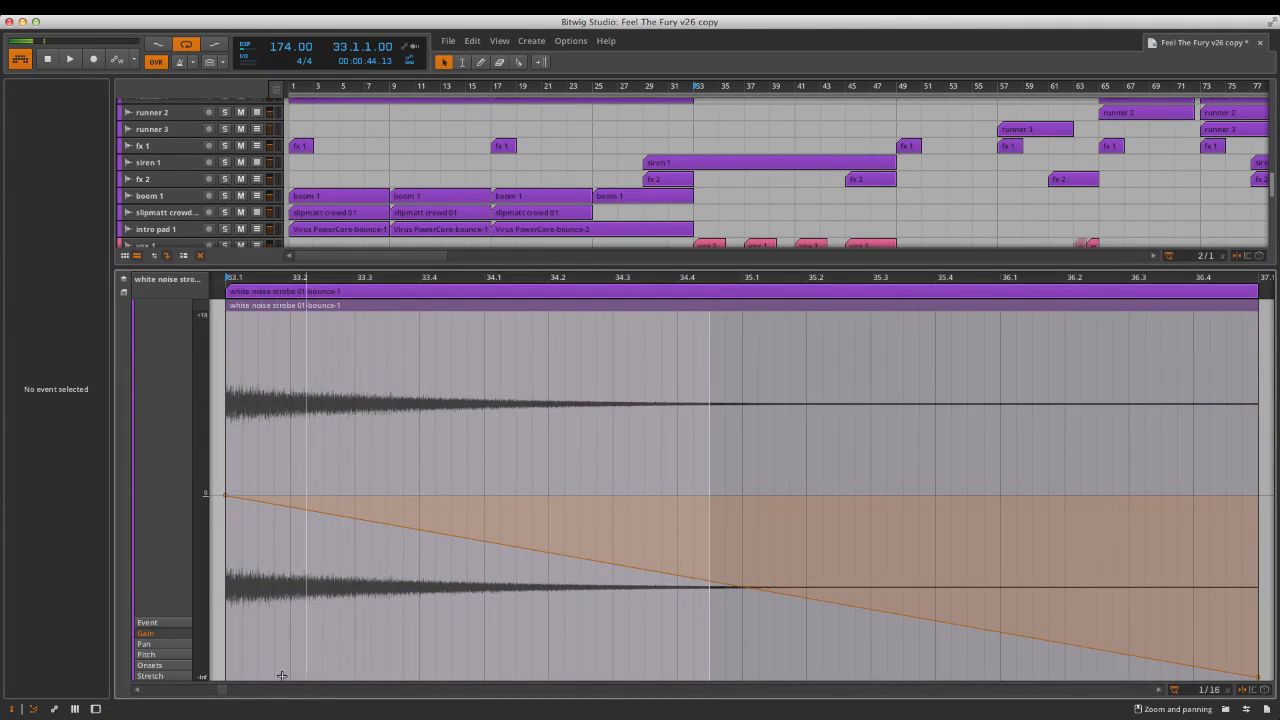
click(33, 709)
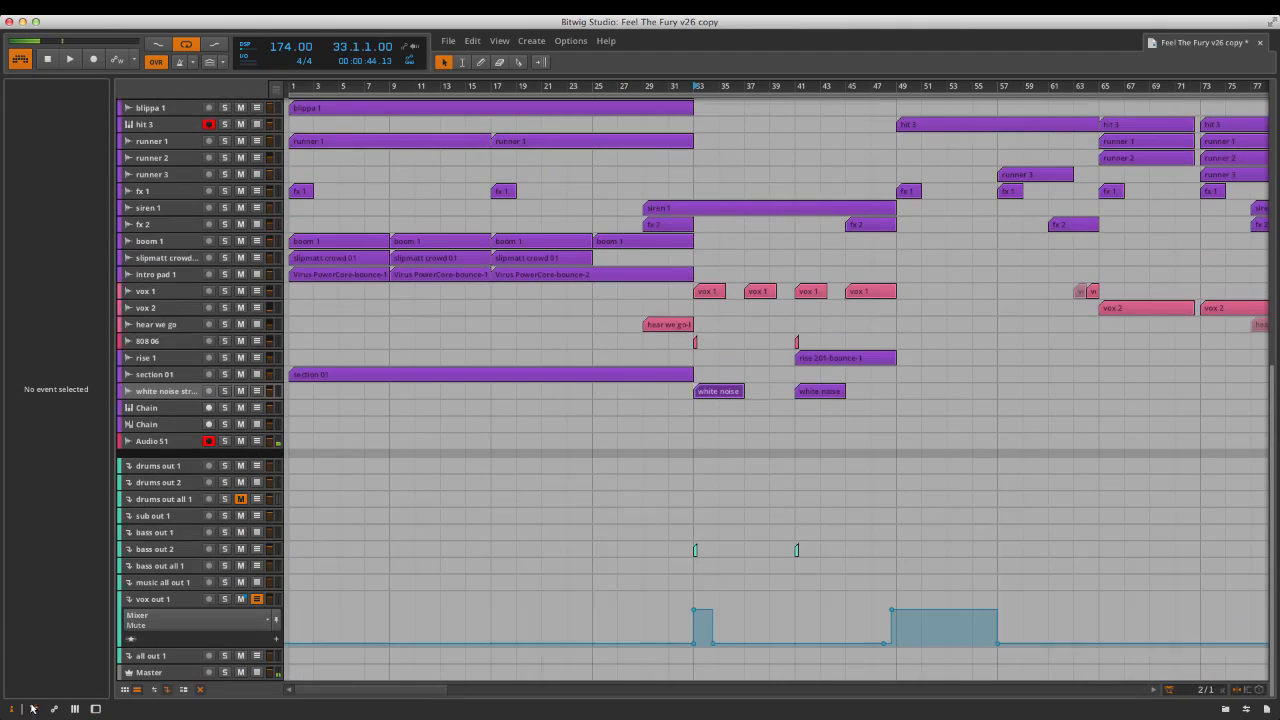
Solo the white noise strobe track, audition its clip from bar 33 and unsolo the track.
click(225, 391)
key(space)
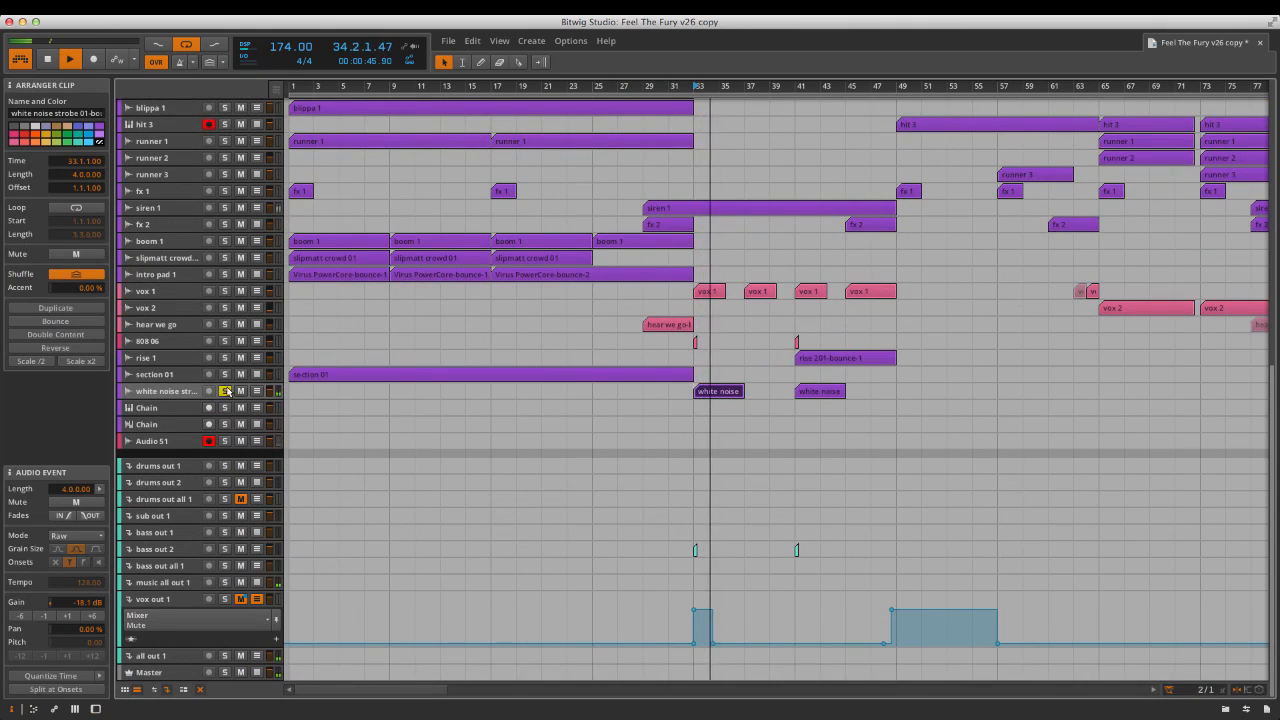
click(184, 401)
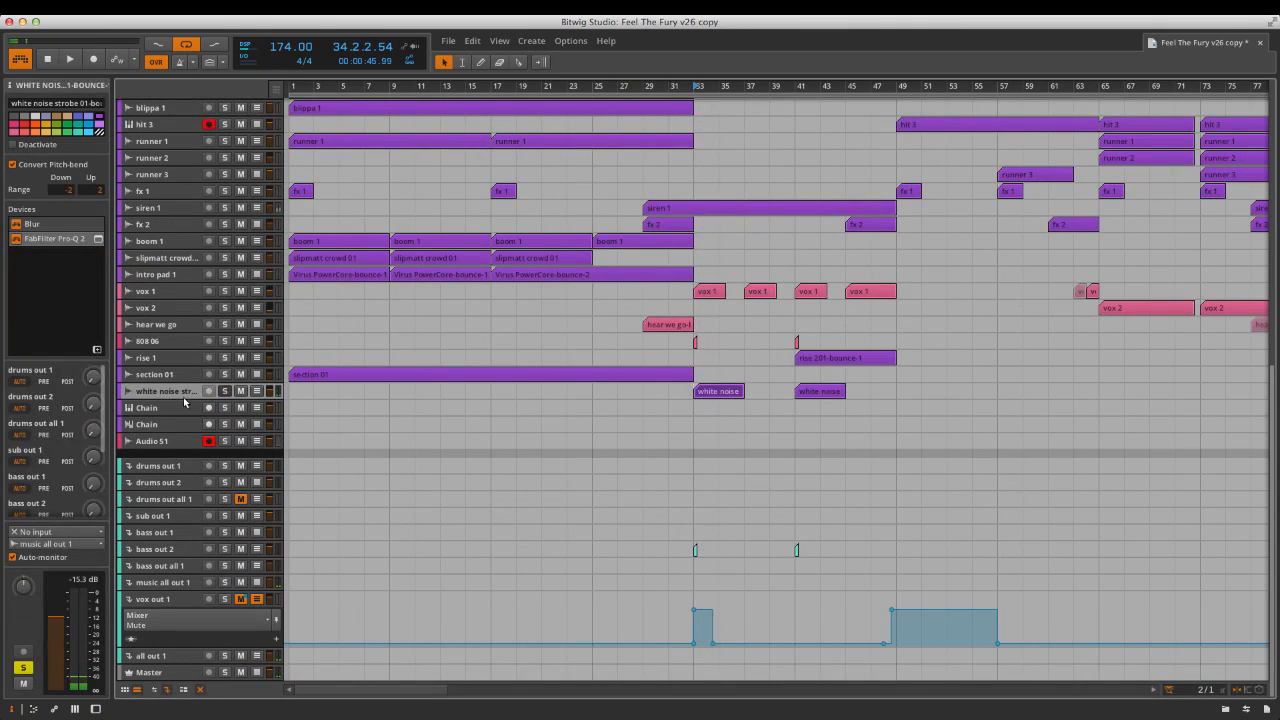
Examine the white noise strobe track's Blur and FabFilter Pro-Q 2 devices.
click(87, 229)
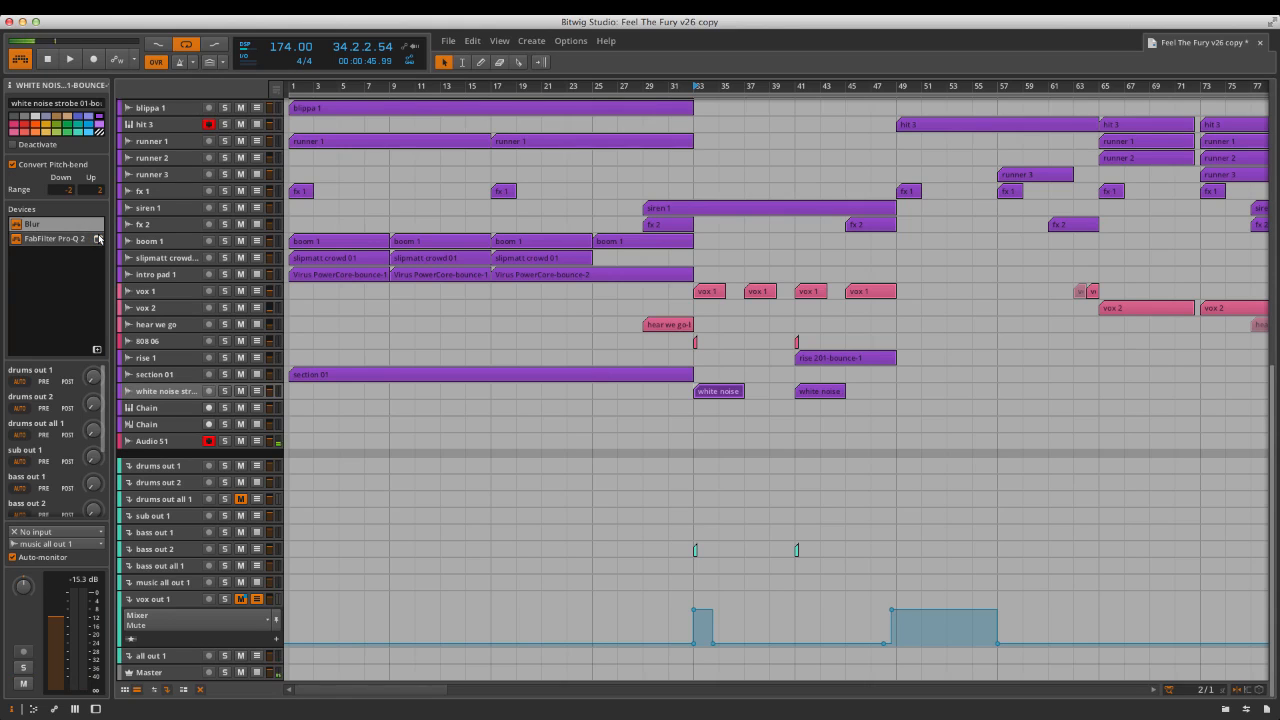
click(98, 238)
click(98, 238)
click(99, 239)
click(100, 240)
click(100, 240)
click(100, 240)
Locate the upper Chain track's clip at bar 105 and reveal the devices nested inside its Chain device.
click(183, 413)
drag(567, 86, 567, 260)
drag(329, 260, 341, 200)
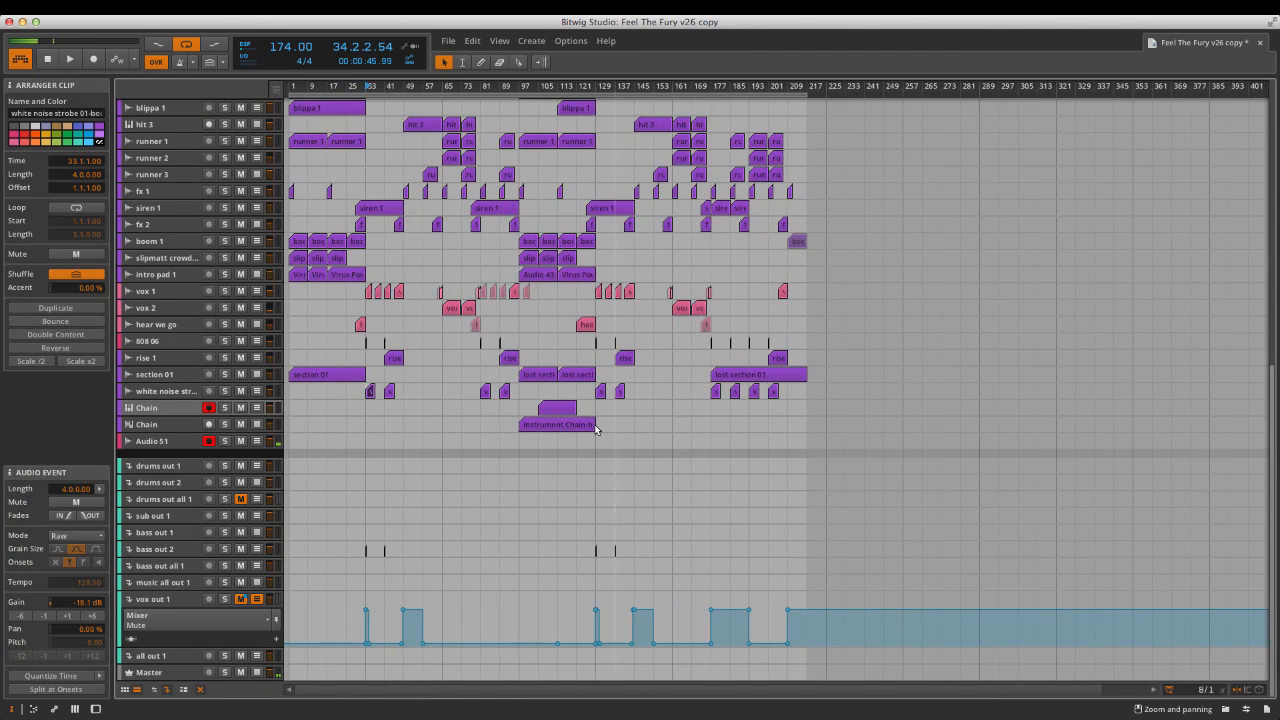
click(561, 412)
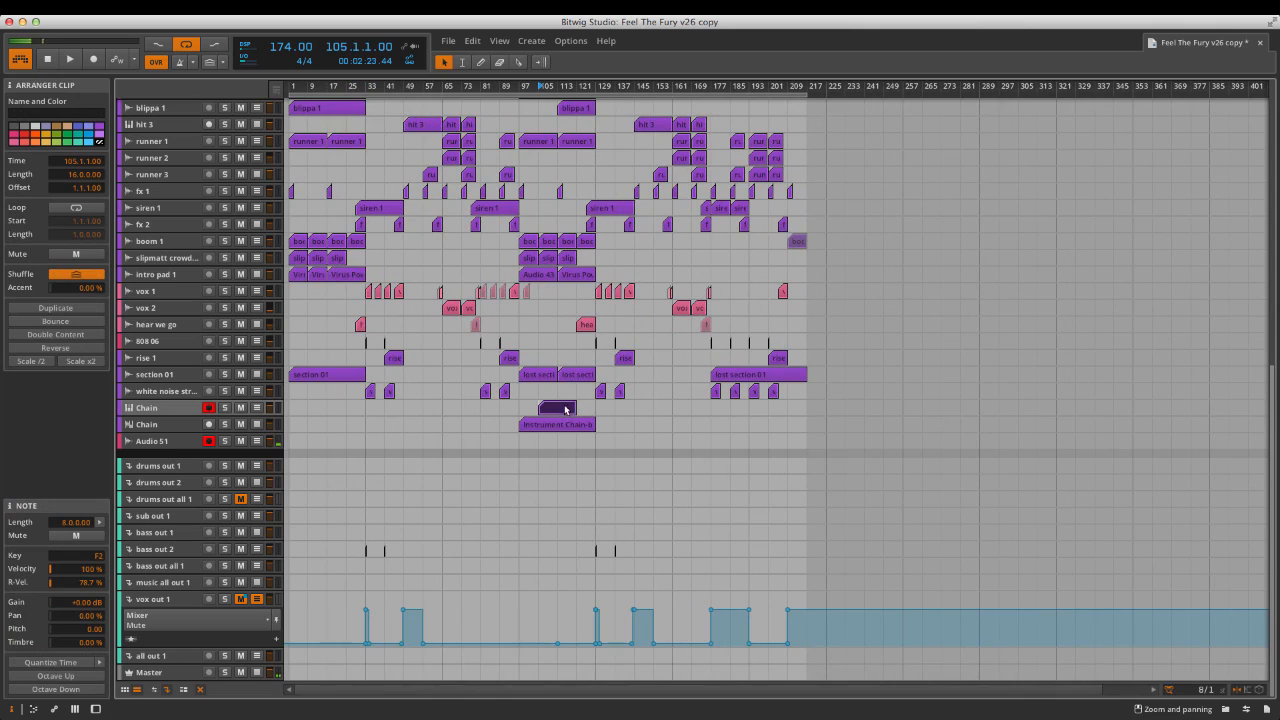
click(155, 406)
key(d)
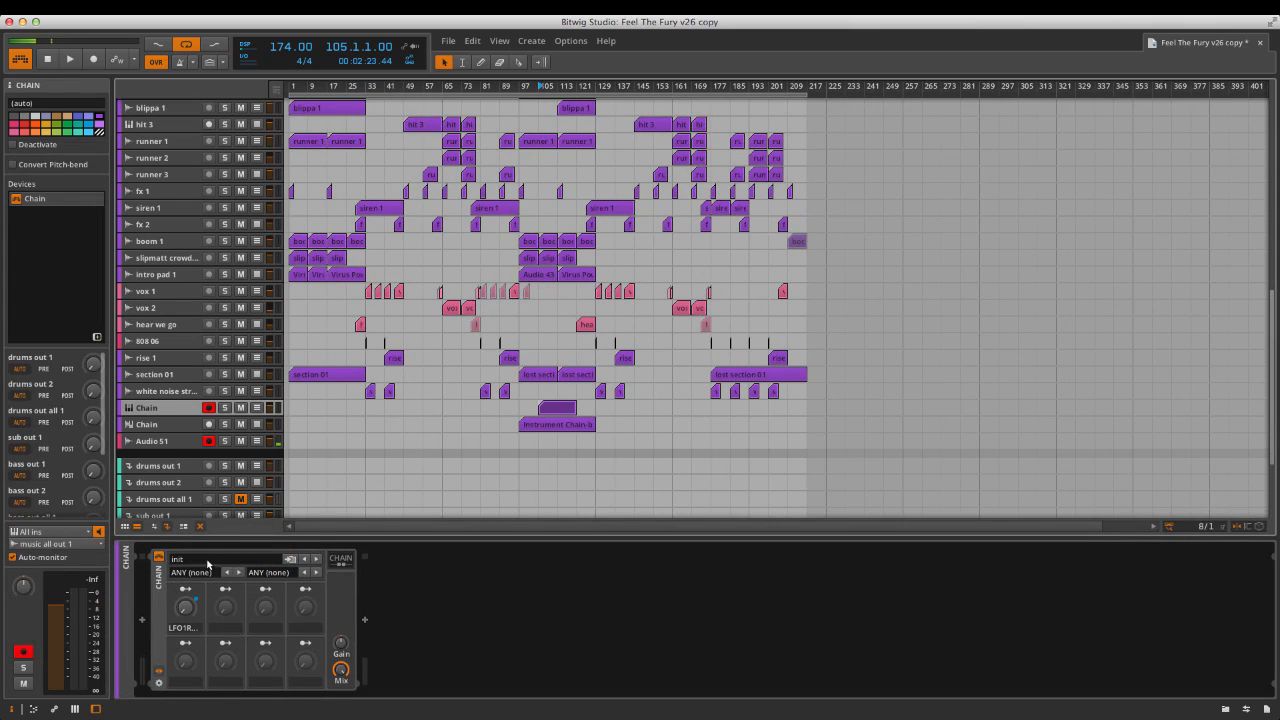
click(343, 563)
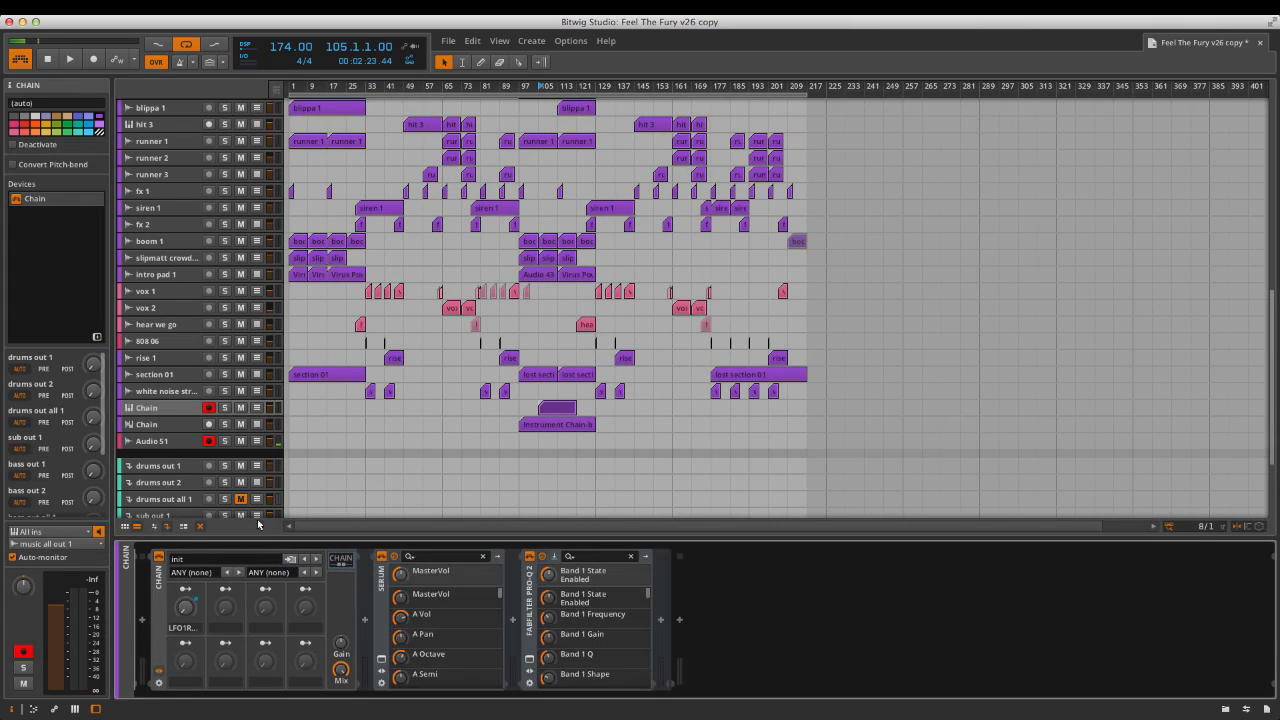
Open the Serum synth in the upper Chain track and examine LFO 1 and the oscillator A FM control.
click(381, 665)
drag(532, 75, 816, 141)
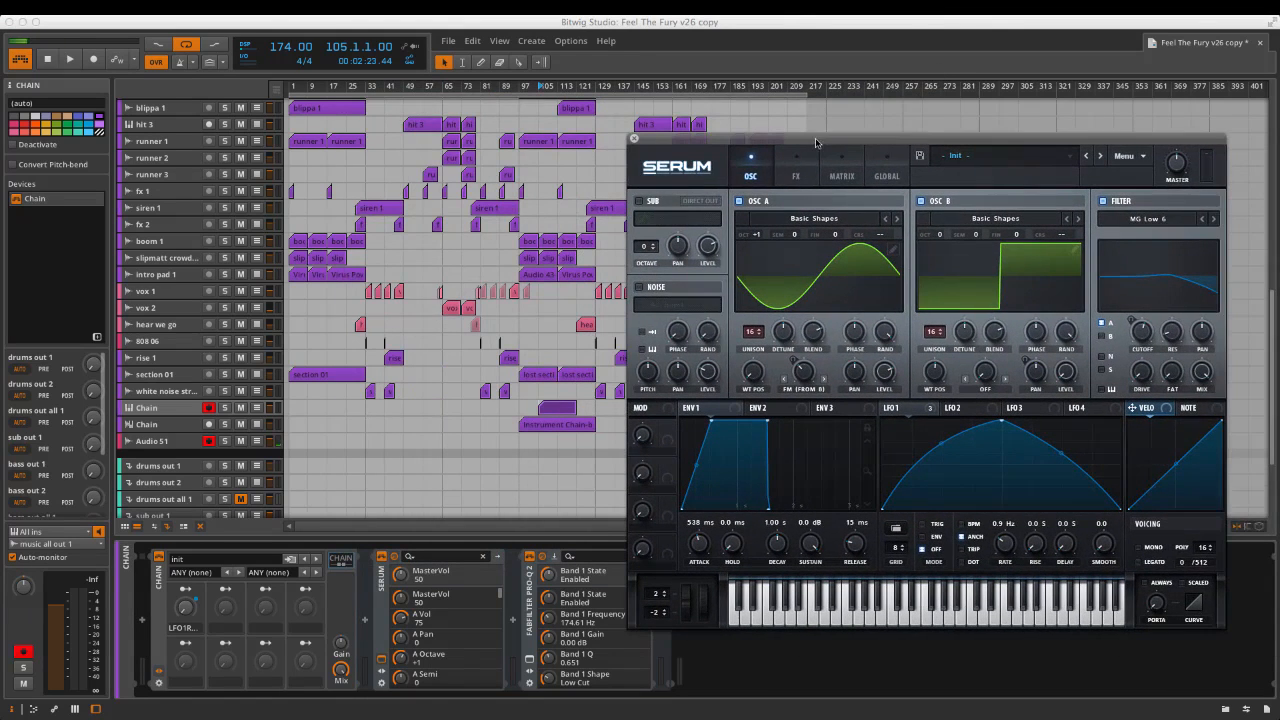
click(902, 410)
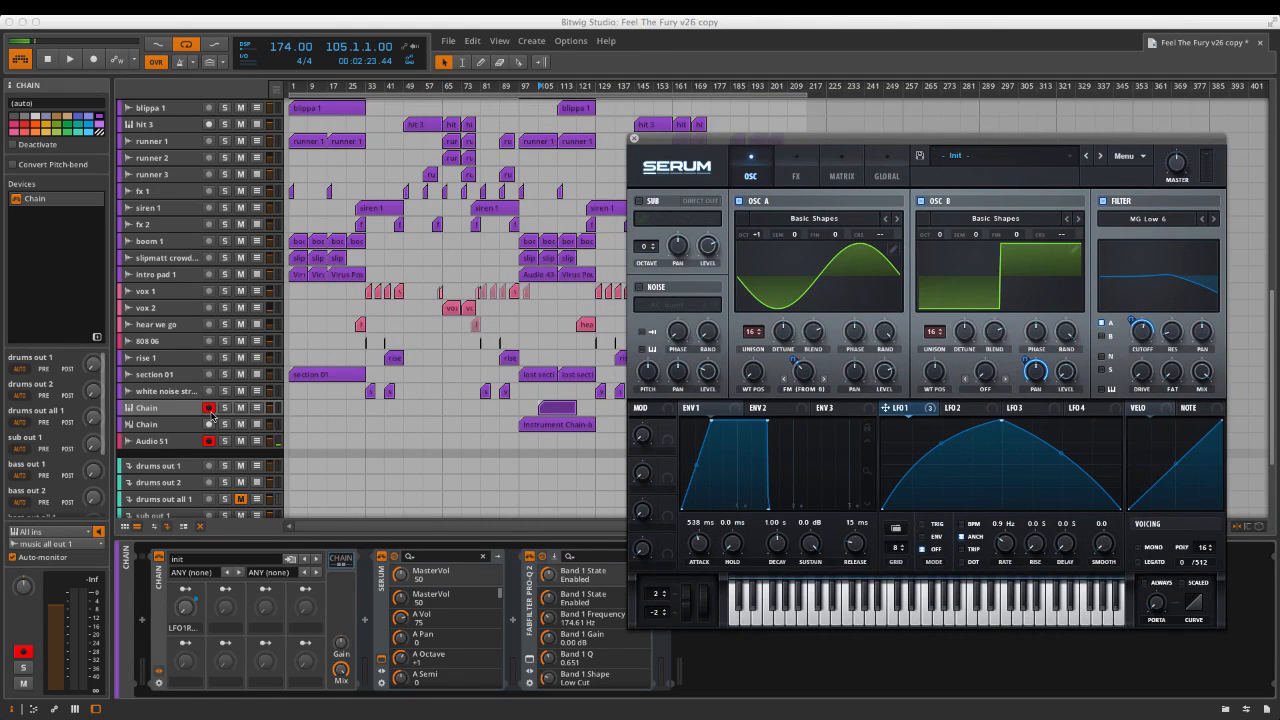
click(803, 372)
Solo the upper Chain track, audition its Serum clip from bar 105 and unsolo the track.
click(226, 408)
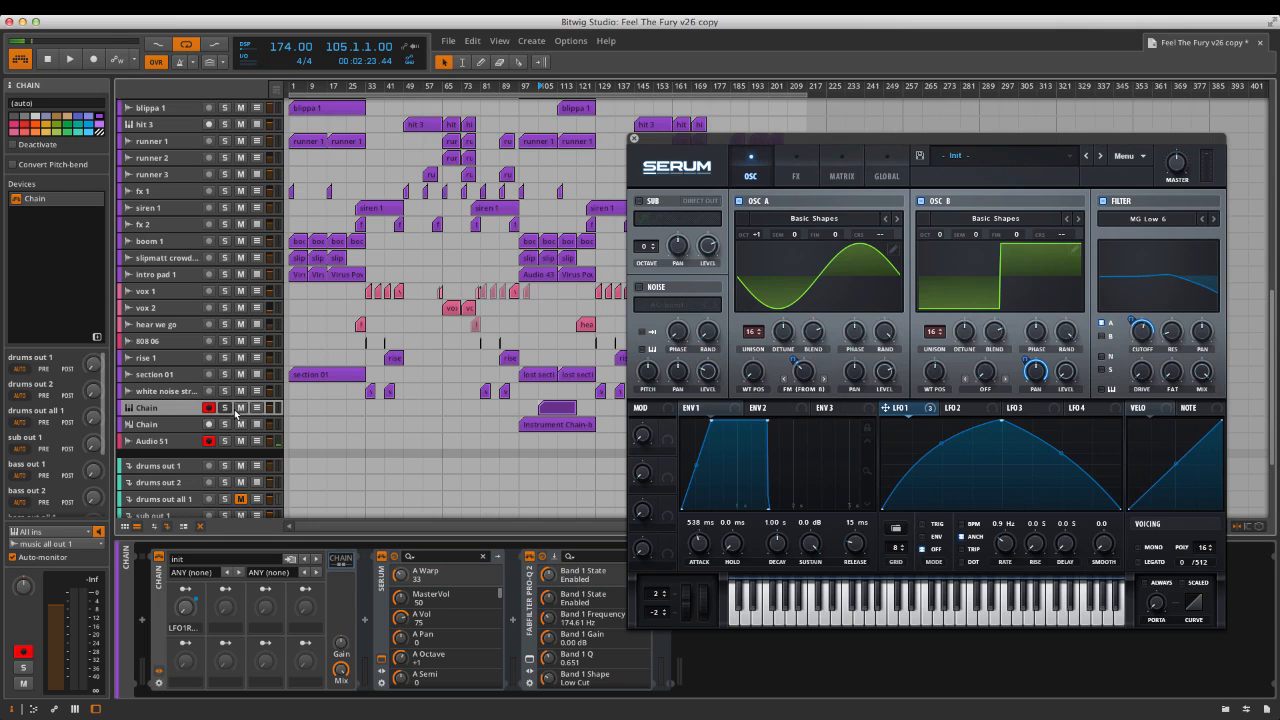
click(556, 408)
key(space)
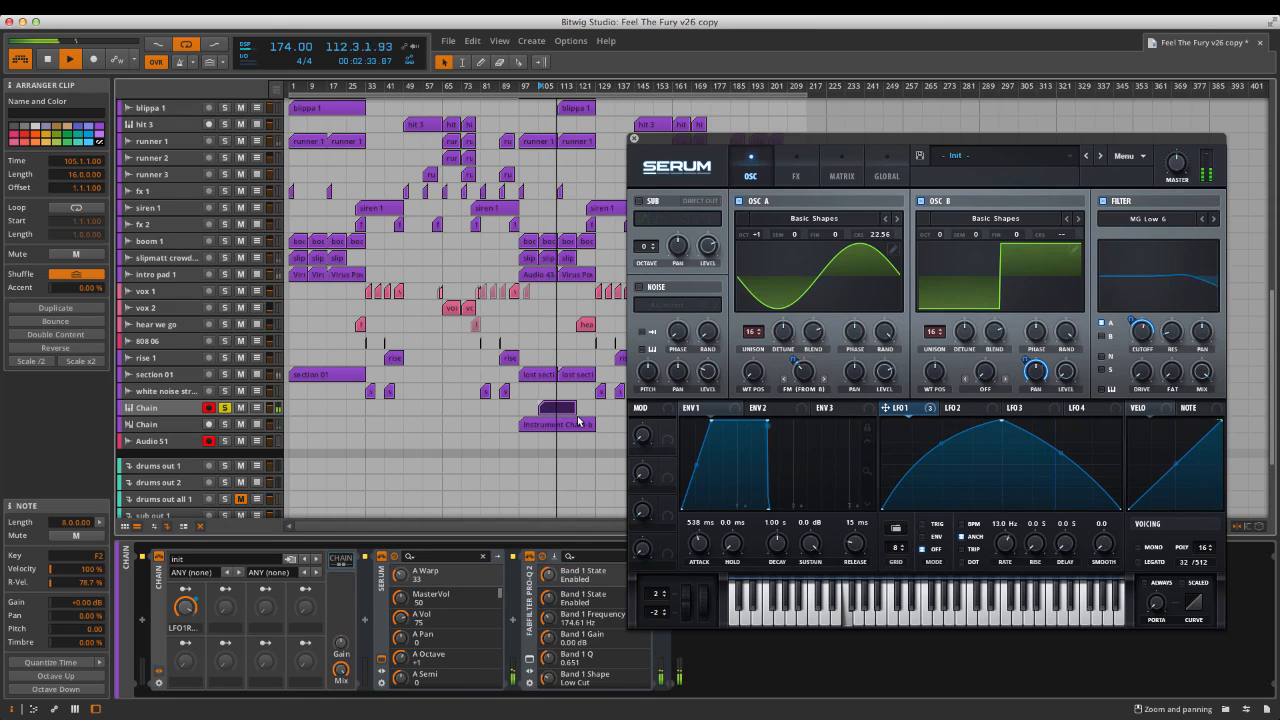
click(219, 410)
key(space)
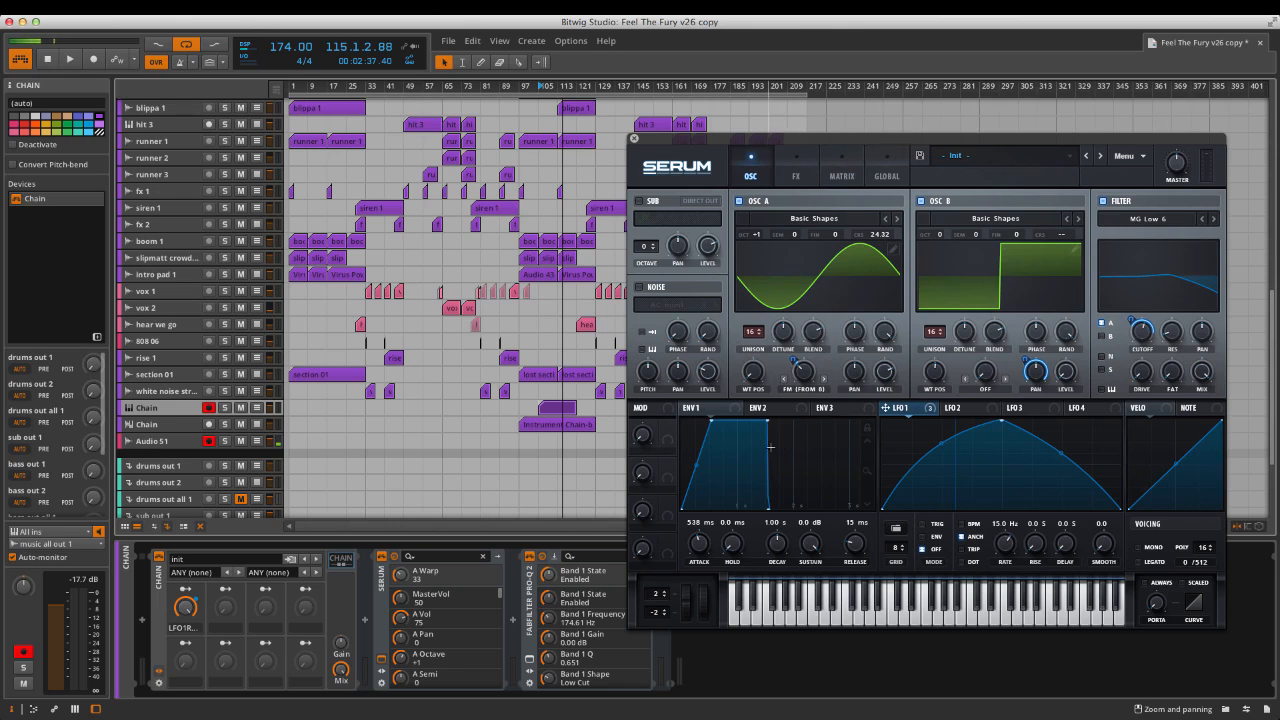
key(super+s)
Show the LFO1Rate (Macro 1) automation of the upper Chain track and turn that macro down to its minimum.
click(256, 409)
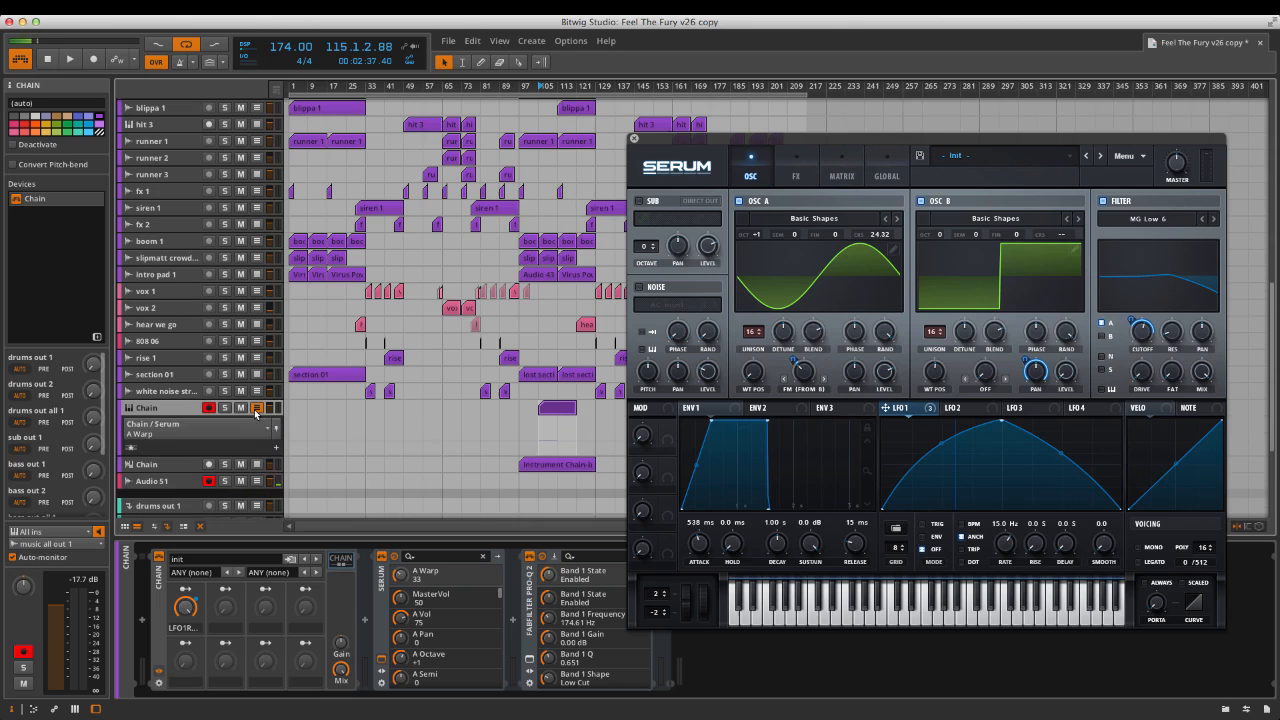
click(208, 436)
click(207, 450)
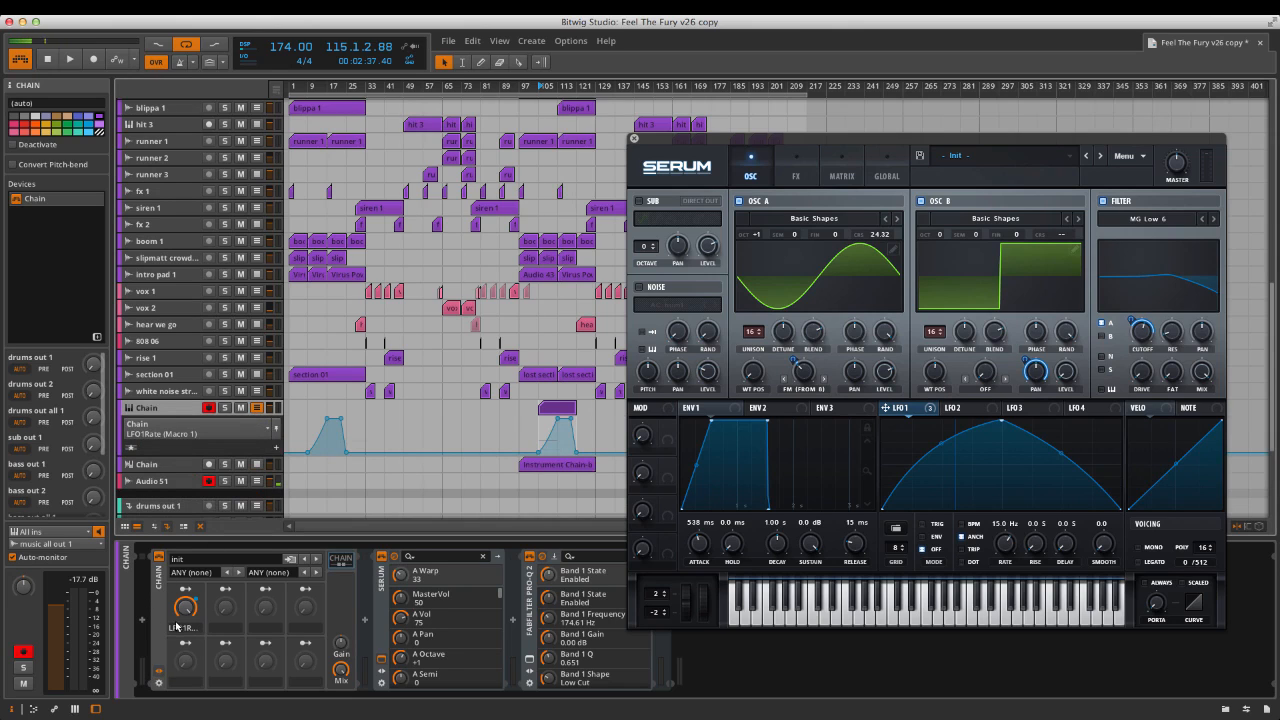
drag(190, 606, 190, 660)
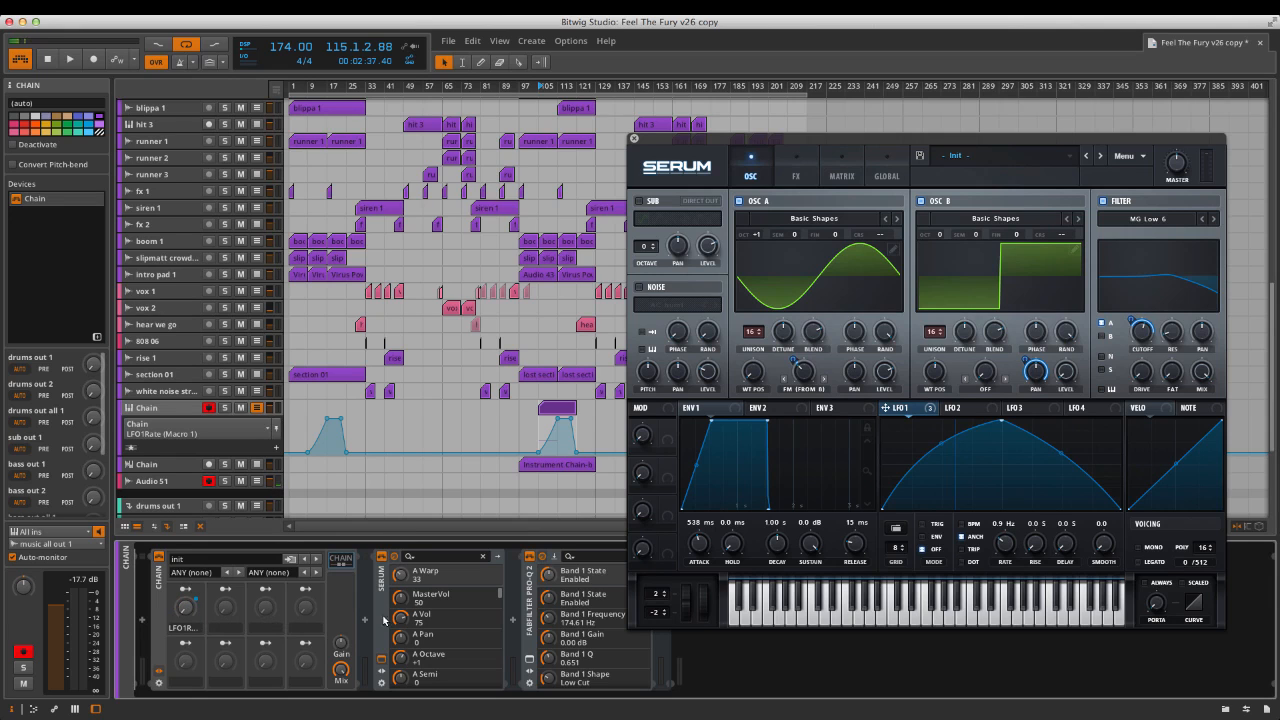
Examine the FabFilter Pro-Q 2 low cut in the upper Chain track, close Serum and hide the automation lane.
click(530, 657)
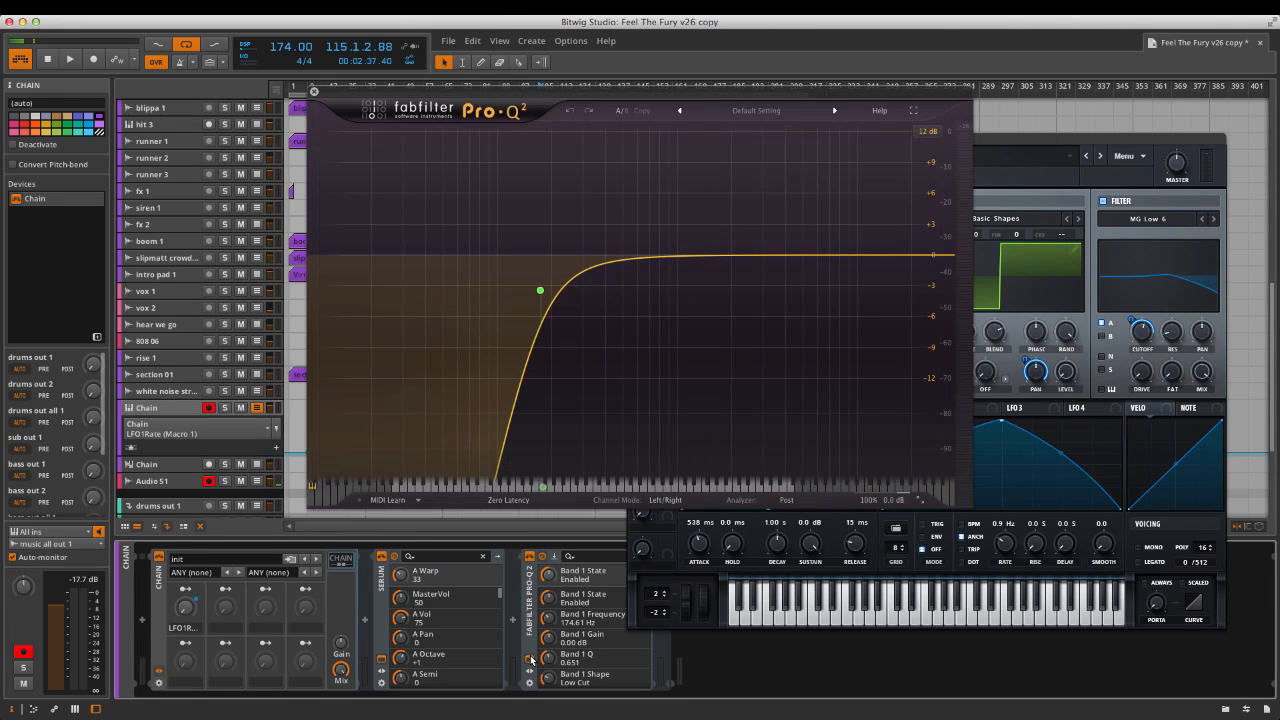
click(531, 659)
click(634, 138)
click(257, 408)
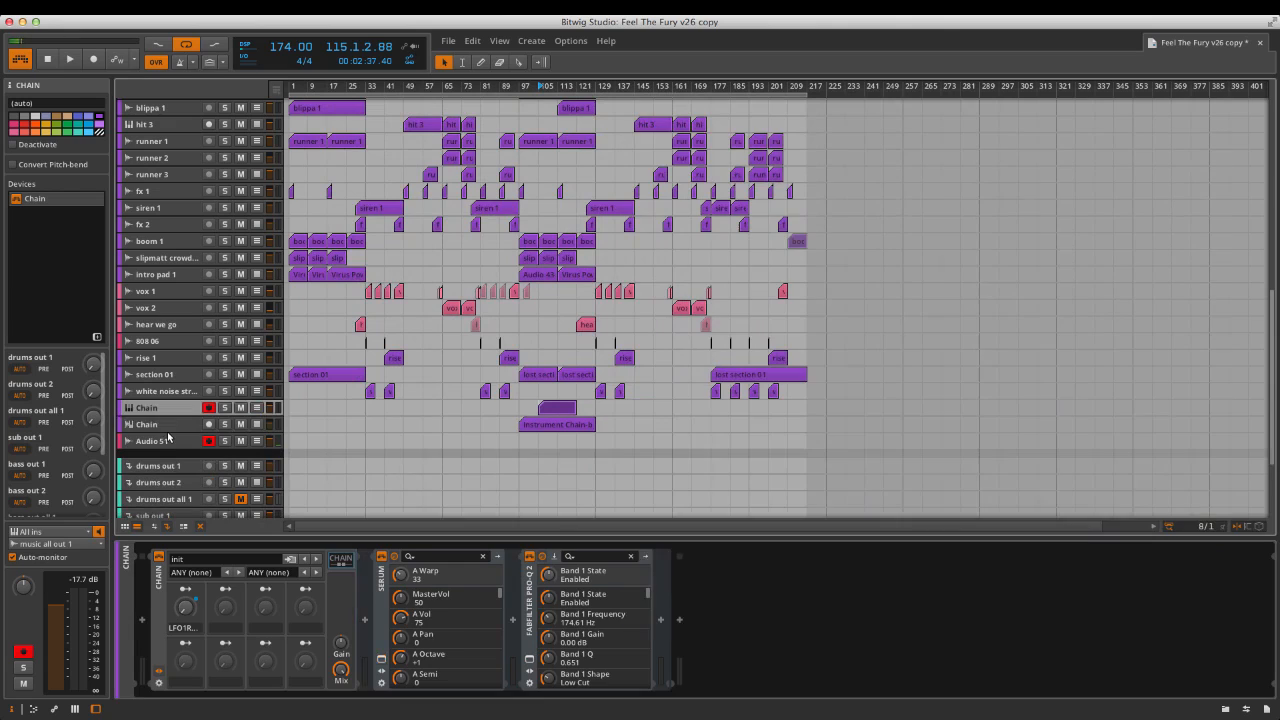
Reveal the TAL-U-NO-LX synth inside the lower Chain track's Chain device, solo the track and play it from bar 97.
click(168, 430)
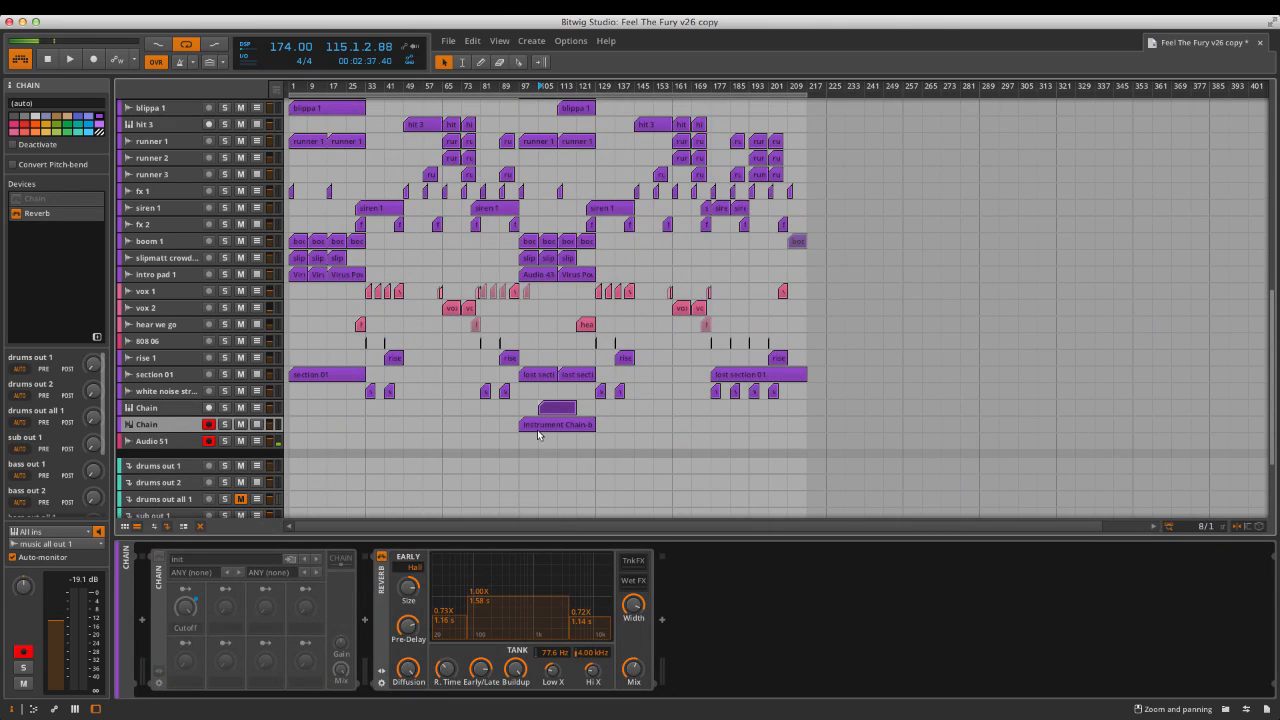
click(340, 559)
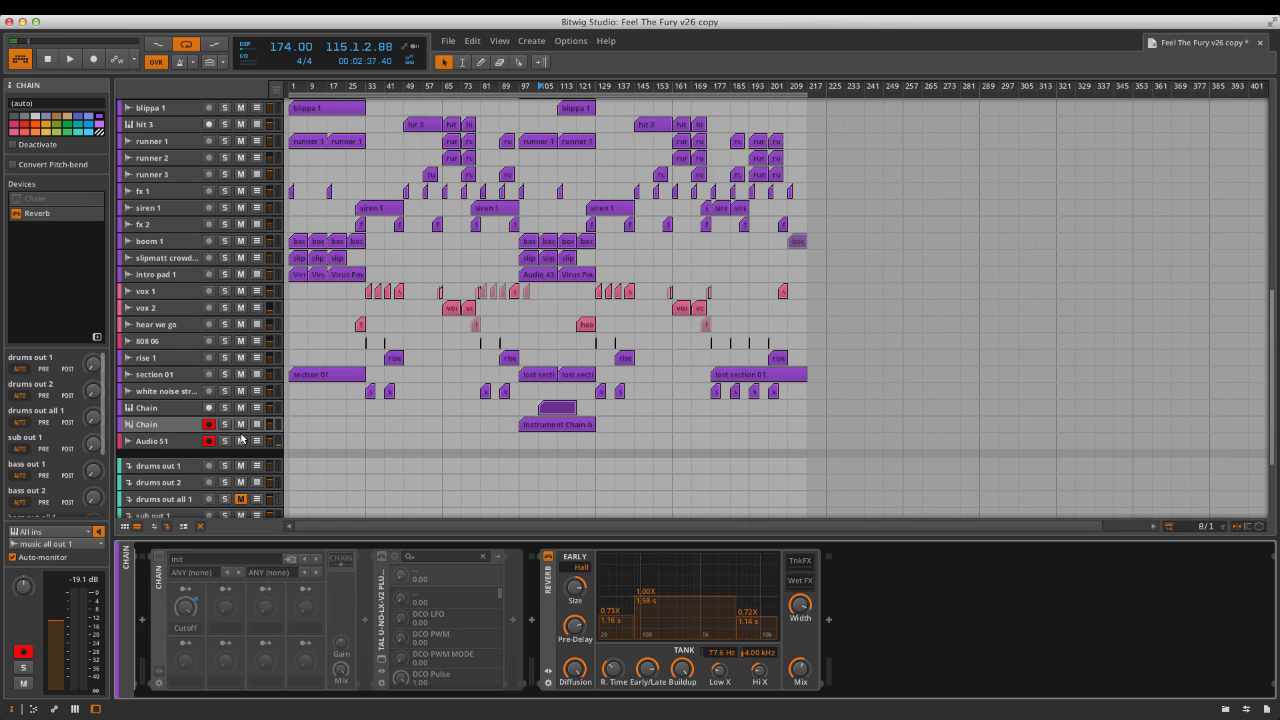
click(519, 421)
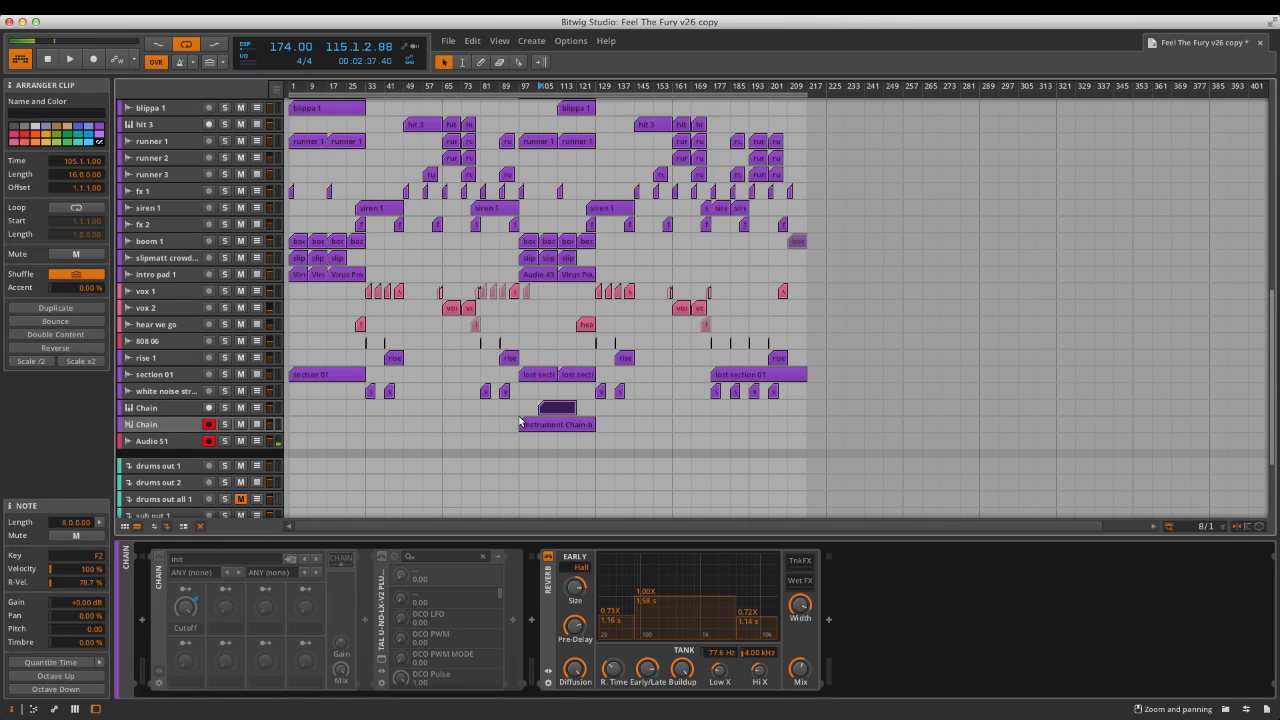
click(517, 412)
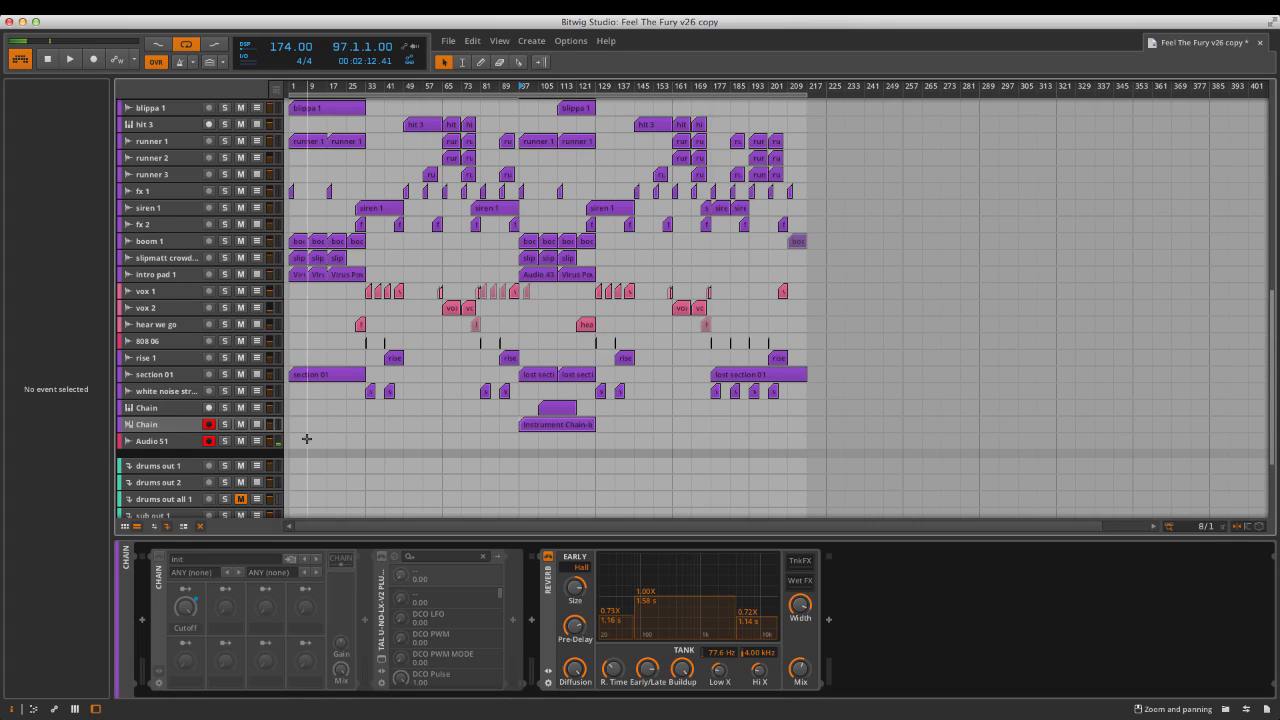
click(226, 427)
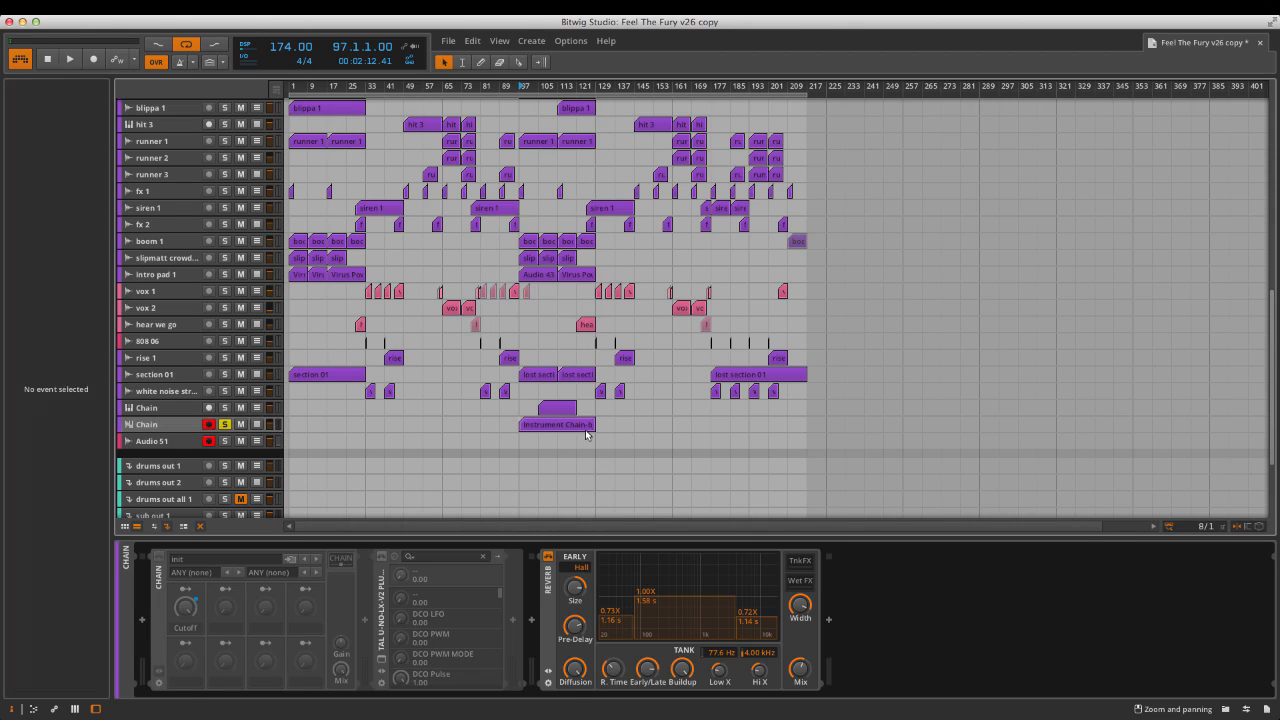
key(space)
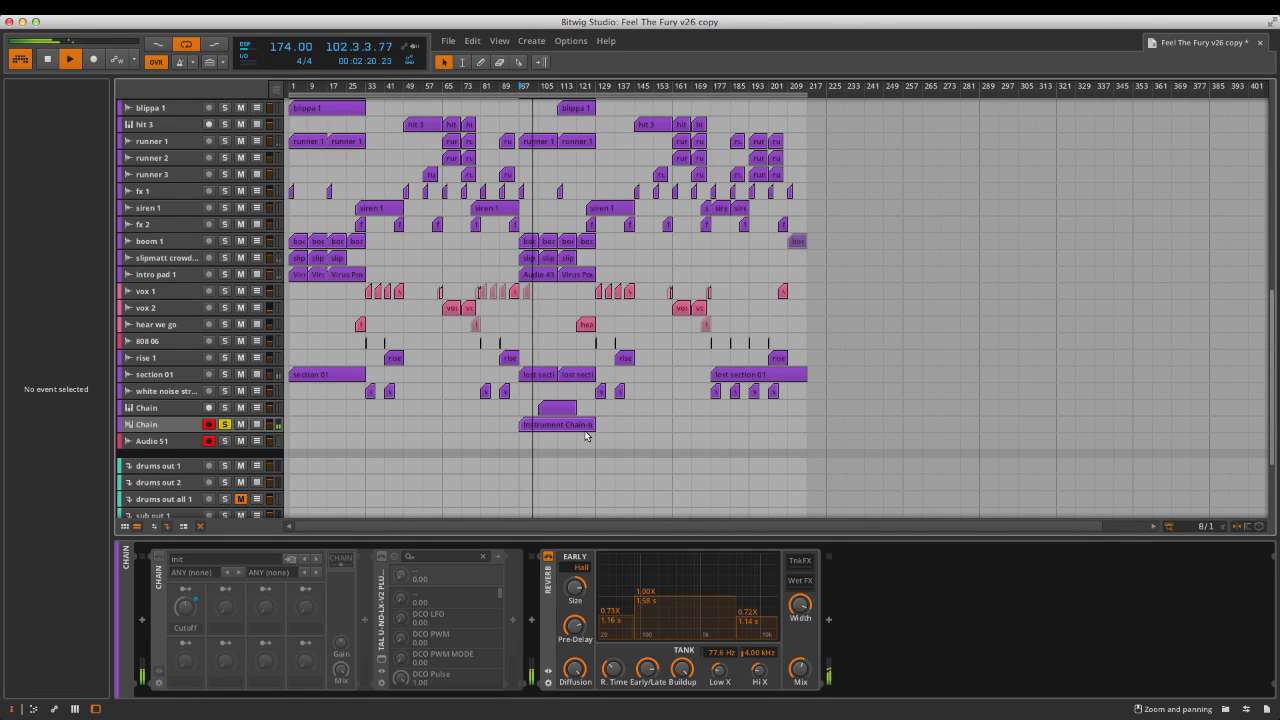
Examine the gain envelope of the Instrument Chain-bounce-8 clip, close the clip editor and unsolo the lower Chain track.
double_click(565, 425)
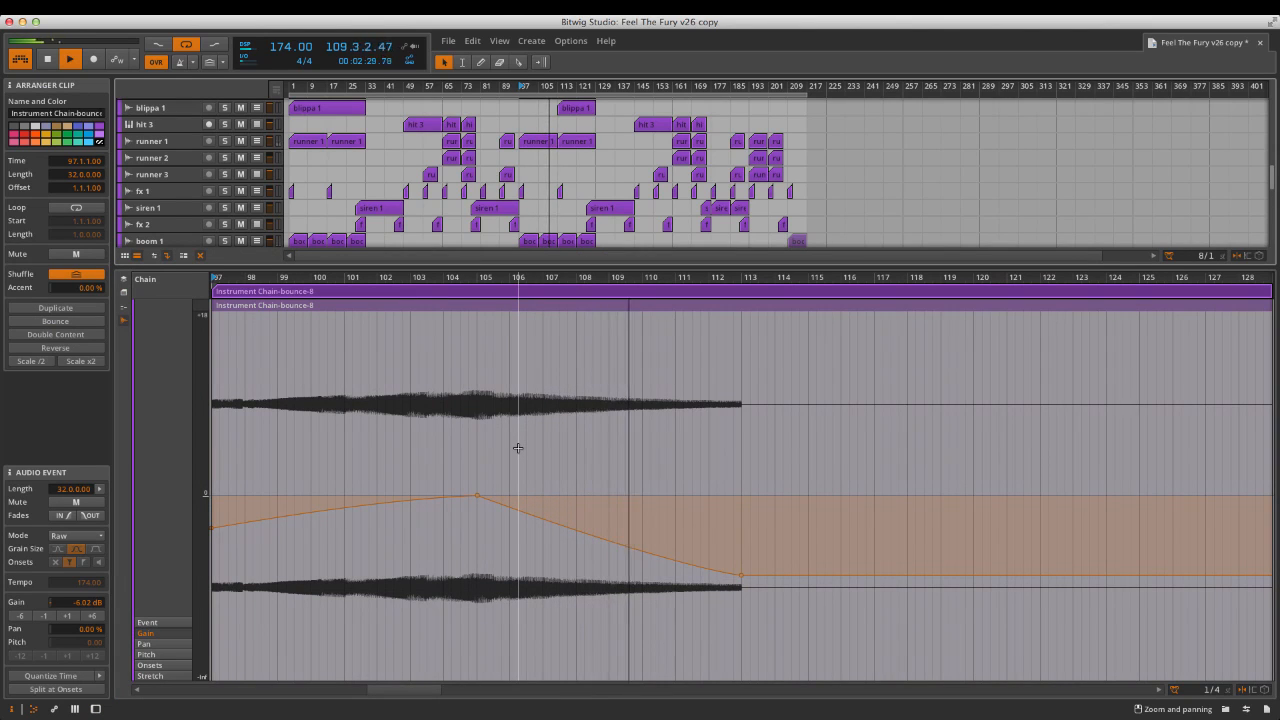
click(33, 709)
click(219, 425)
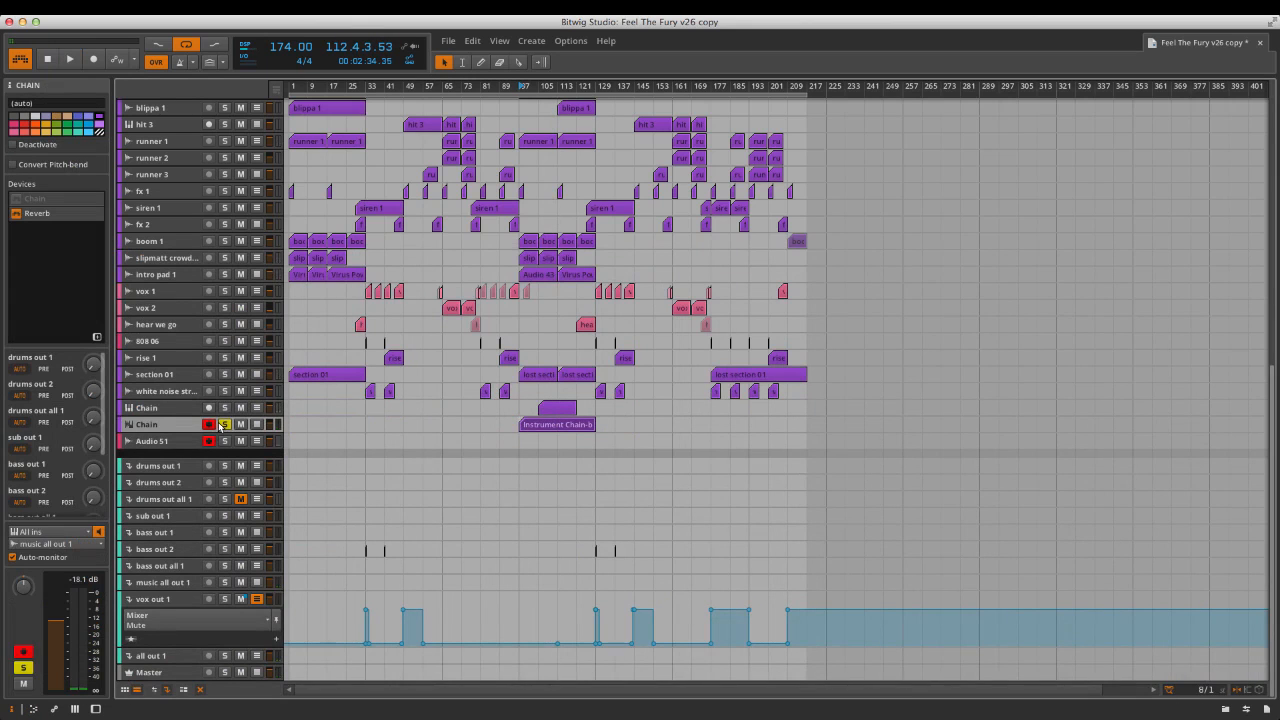
click(224, 426)
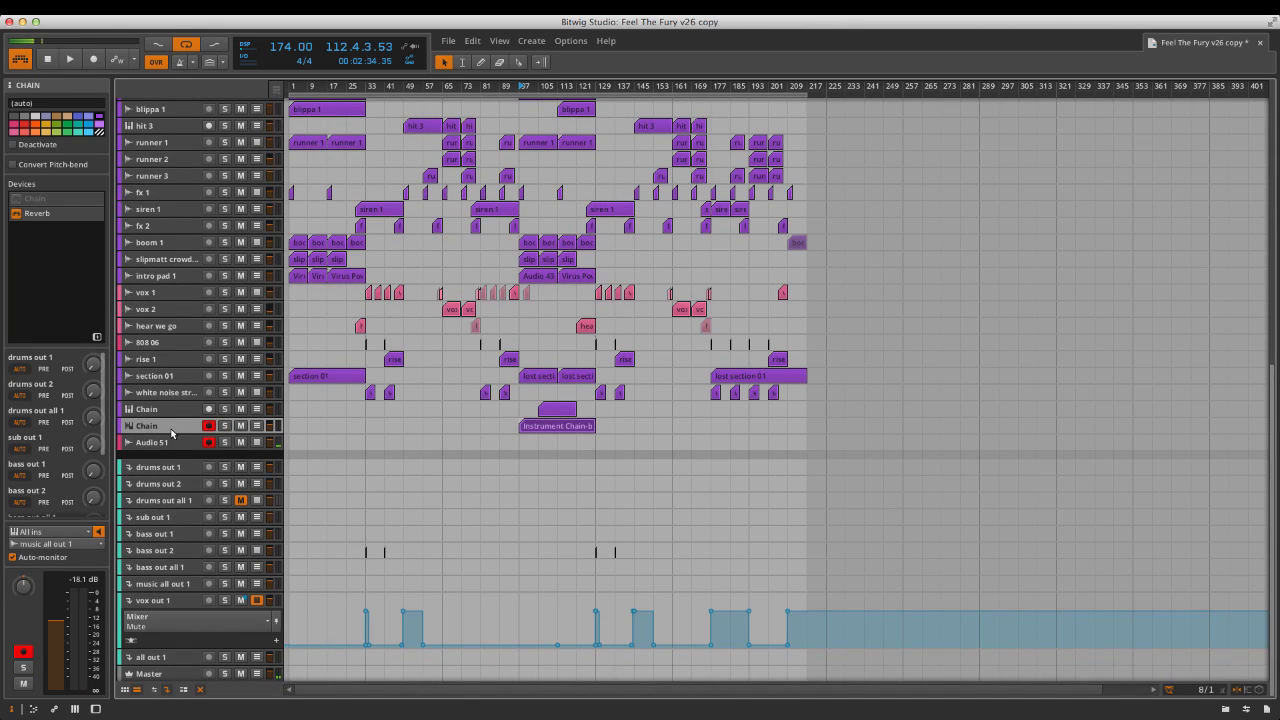
Examine the devices and output routing of Audio 51, drums out 1, drums out 2 and drums out all 1.
click(172, 442)
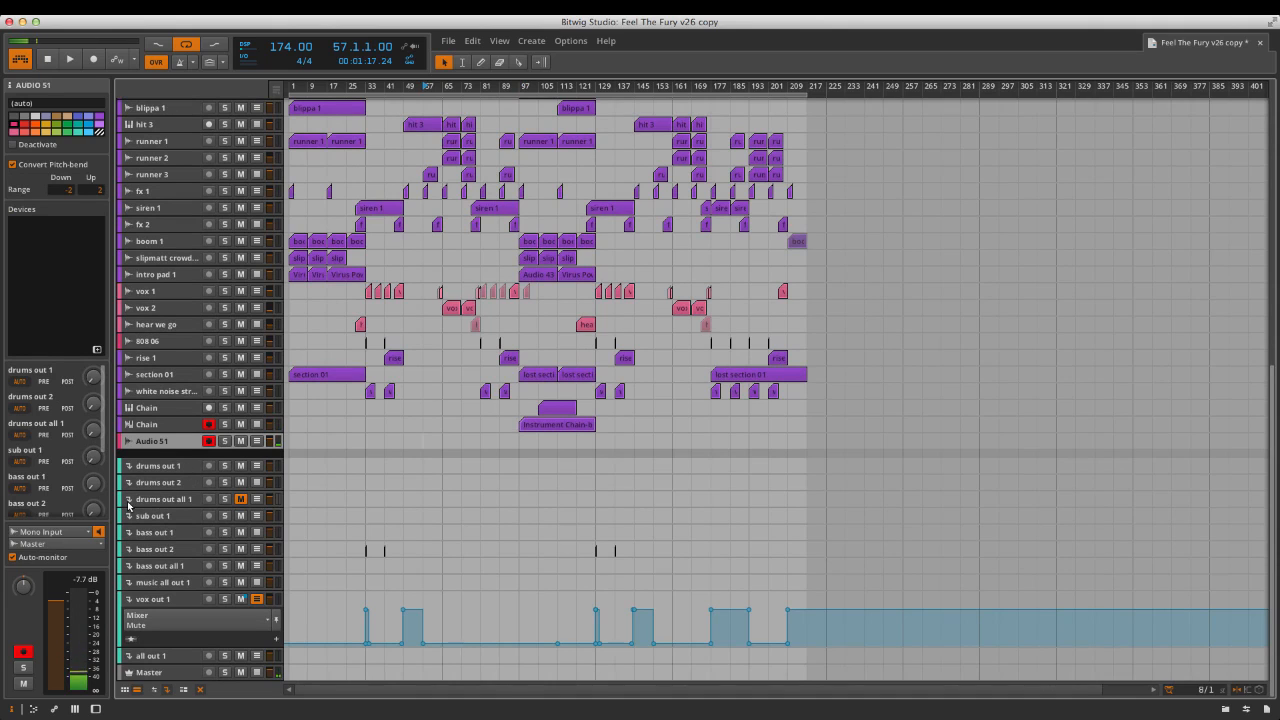
scroll(150, 495, up, 2)
scroll(168, 513, down, 2)
click(174, 469)
click(170, 482)
click(167, 502)
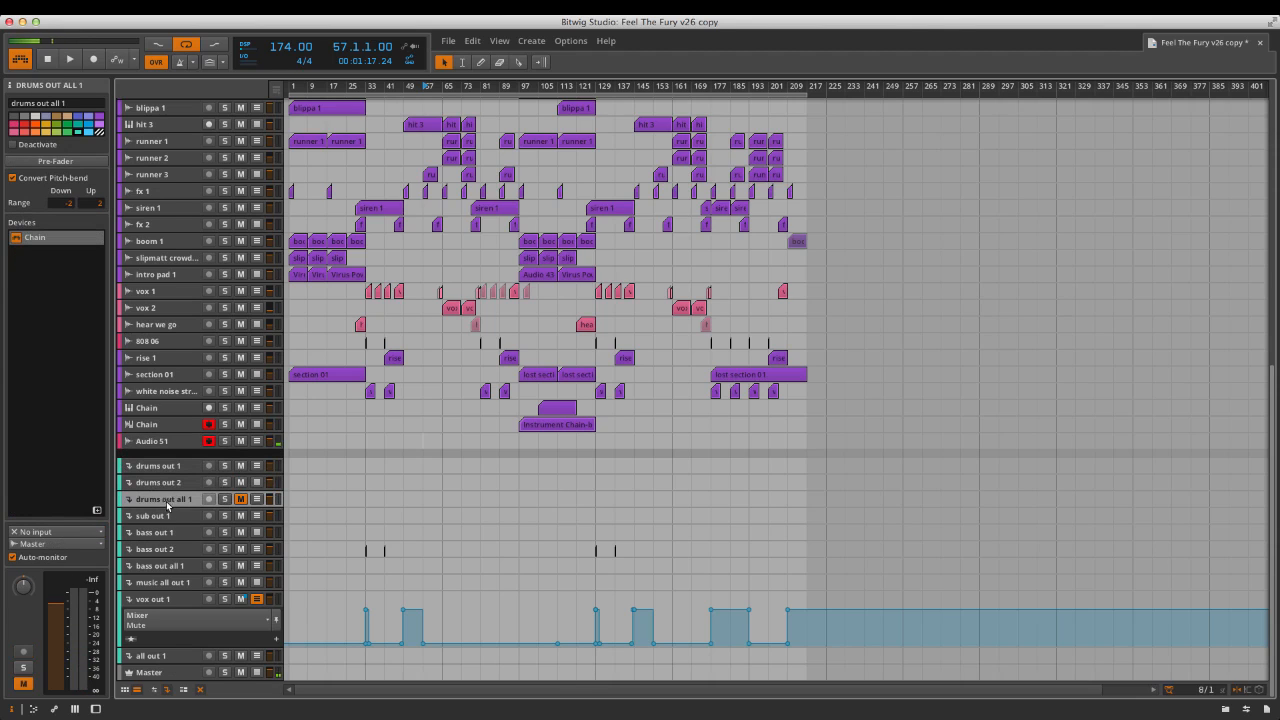
click(172, 470)
click(170, 486)
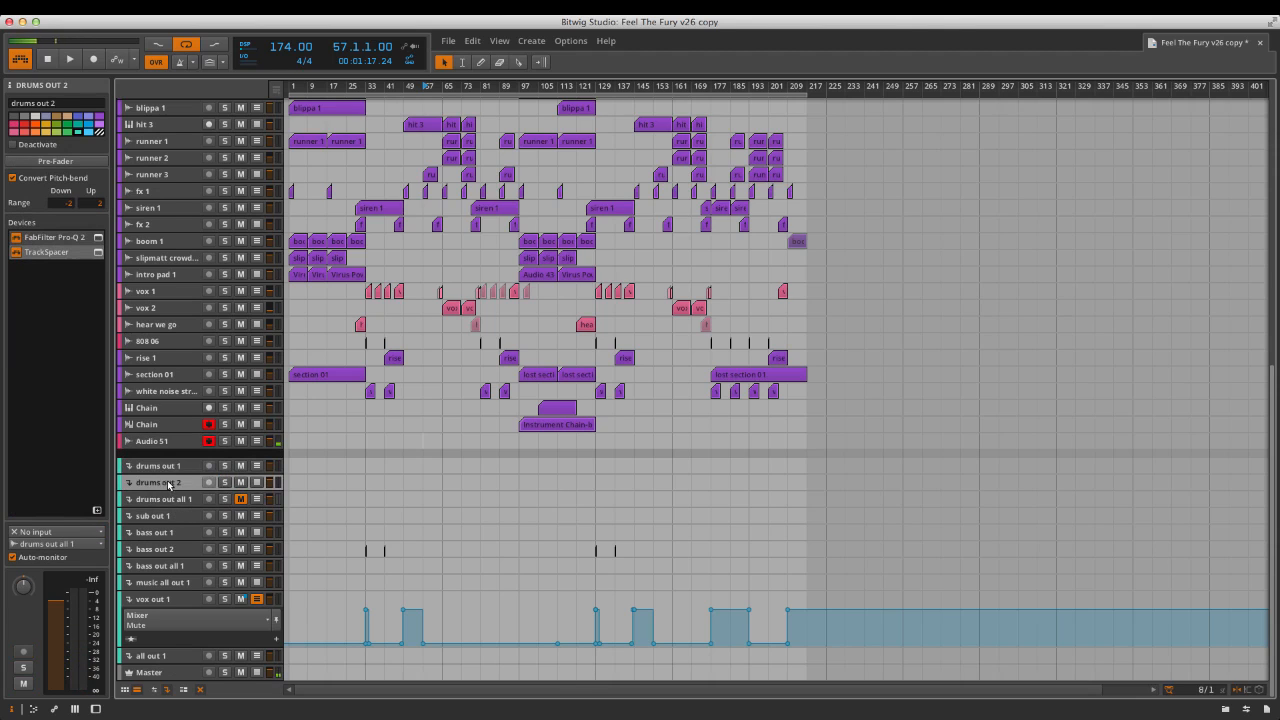
click(177, 501)
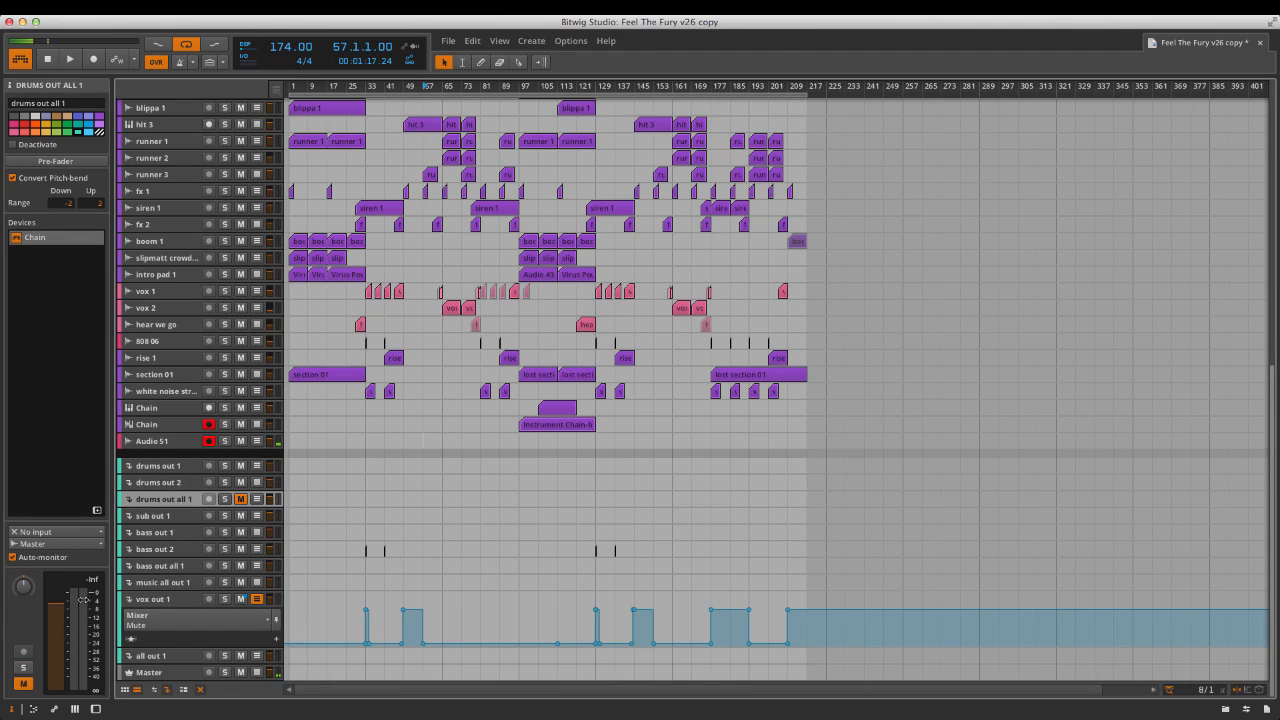
Examine the sub out 1 bus and compare it with the routing of the deactivated sub 1 track.
click(171, 516)
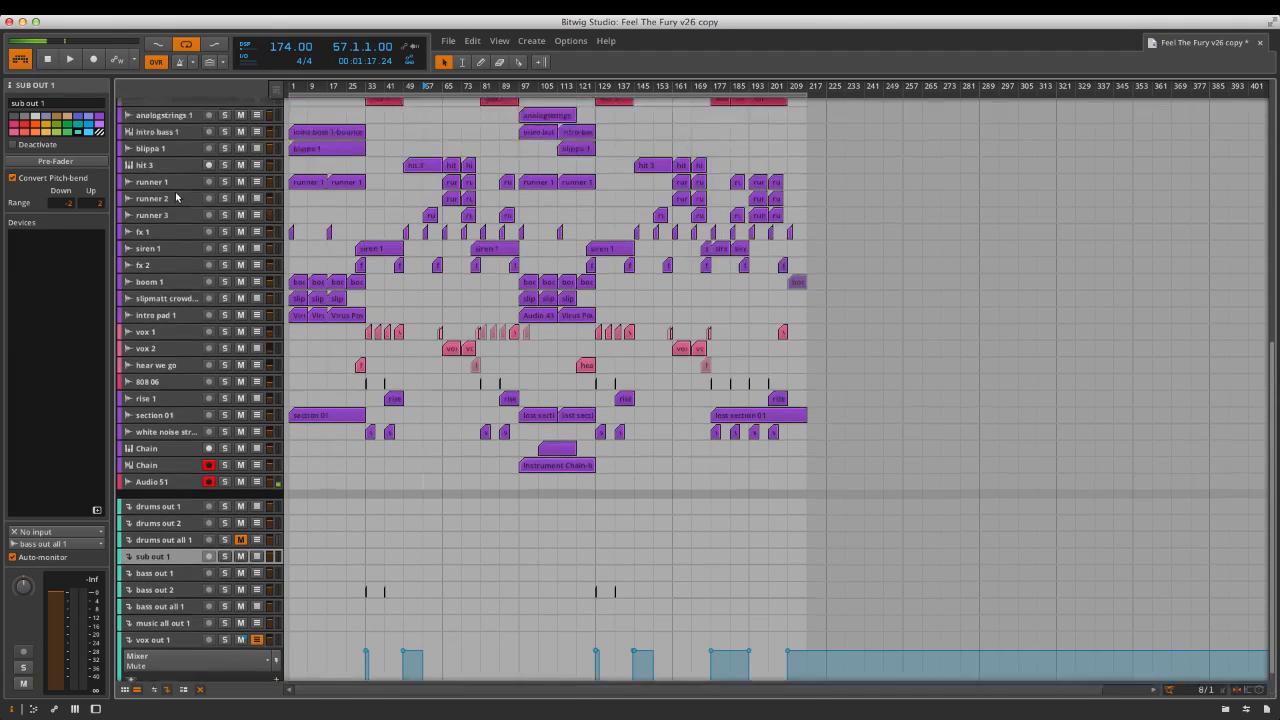
scroll(225, 193, up, 6)
scroll(172, 222, up, 6)
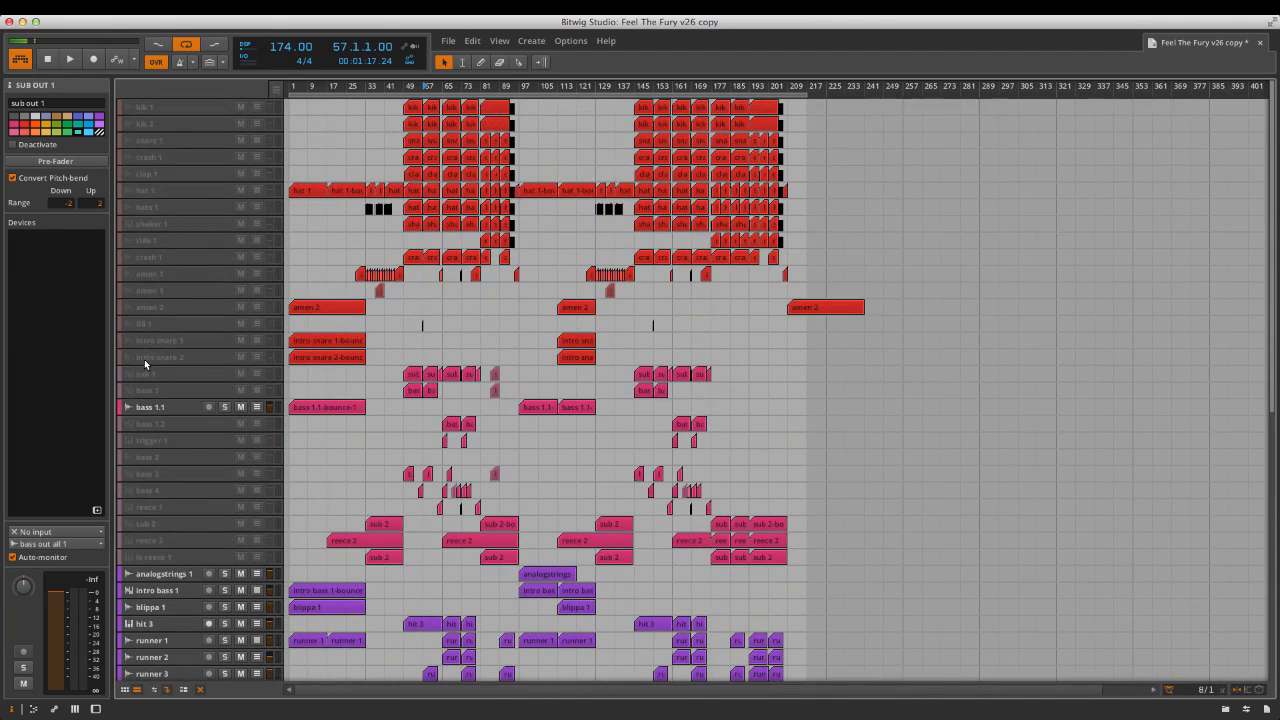
click(151, 374)
Examine the devices on bass out 1 and bass out 2 and look over the bass tracks in the arrangement.
scroll(146, 540, down, 15)
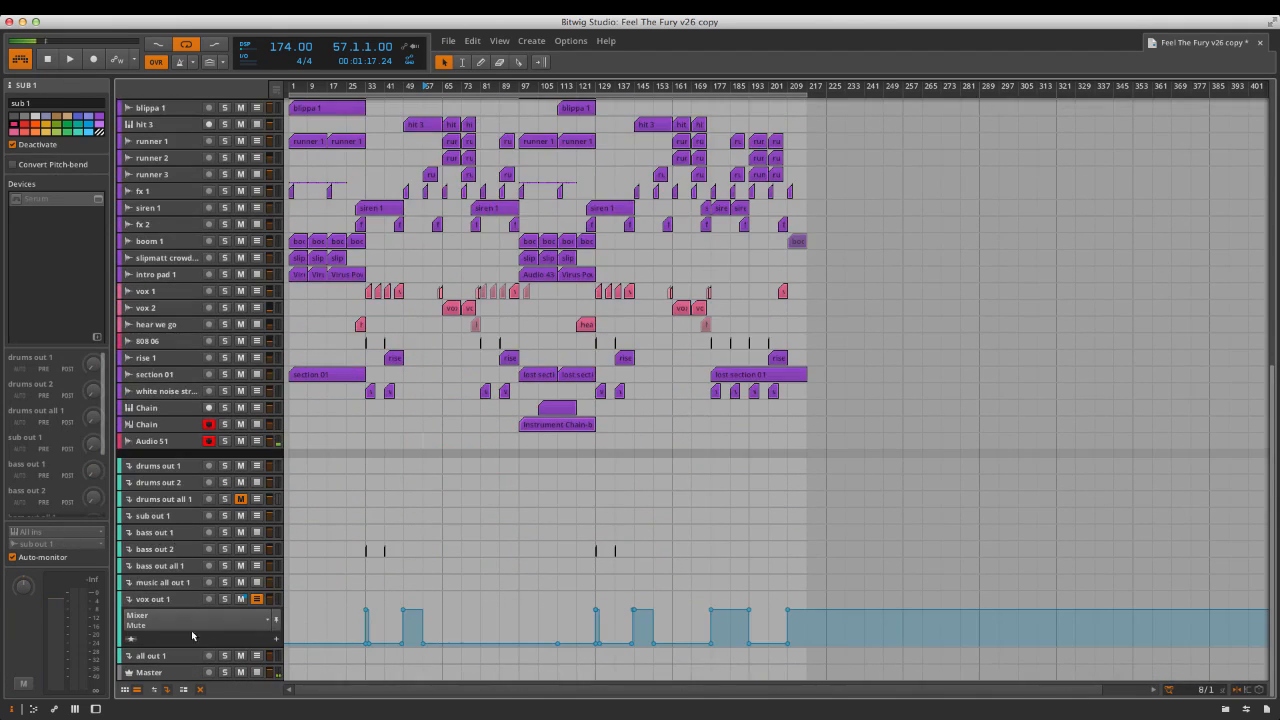
click(170, 534)
scroll(145, 253, up, 15)
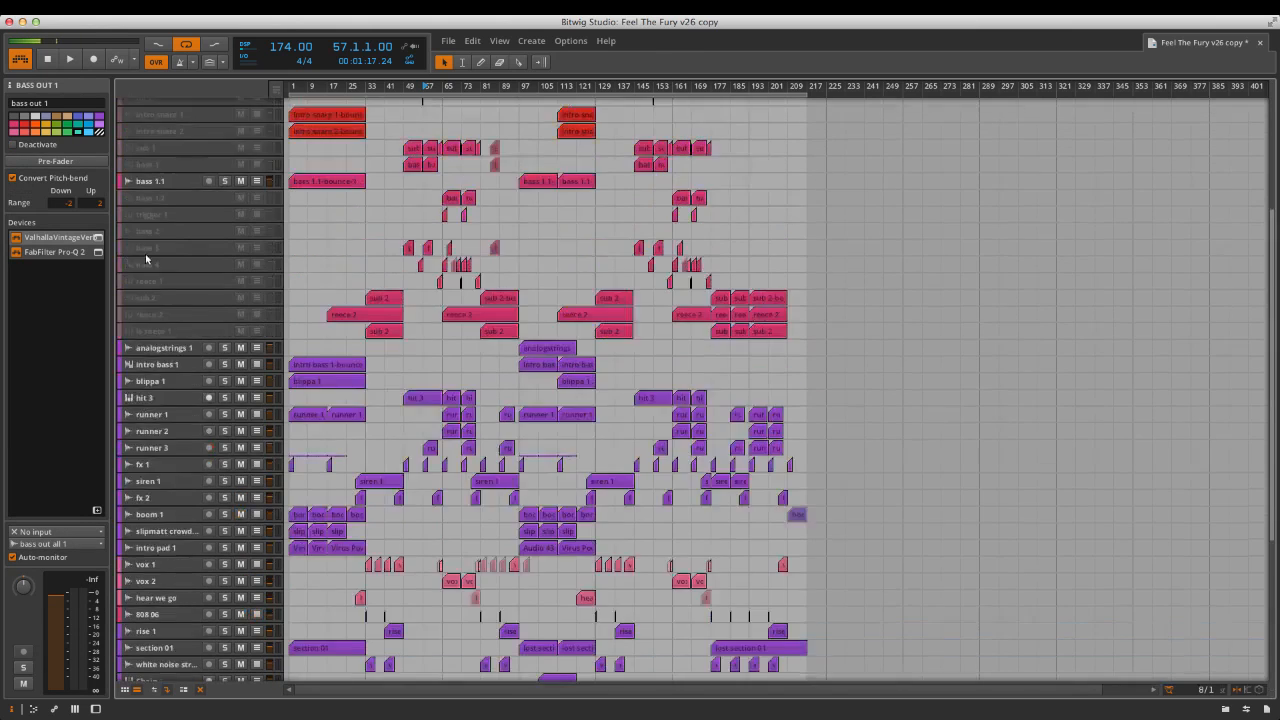
scroll(190, 270, down, 15)
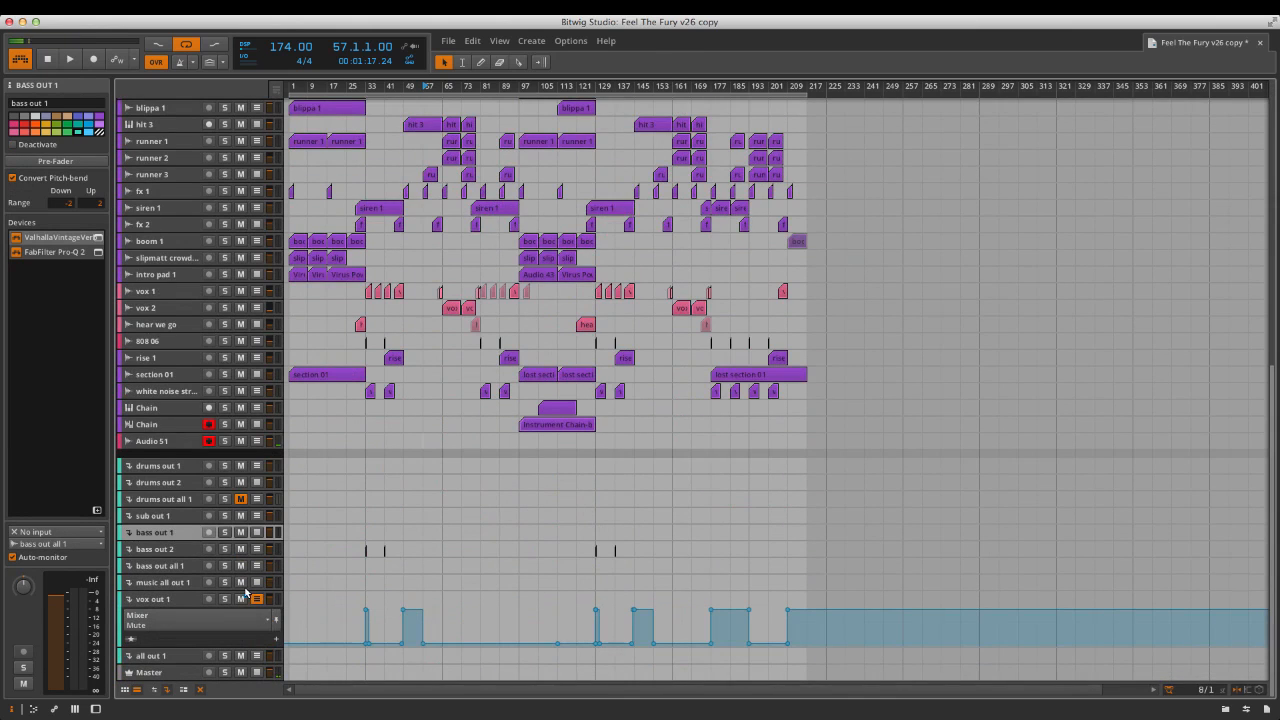
click(166, 549)
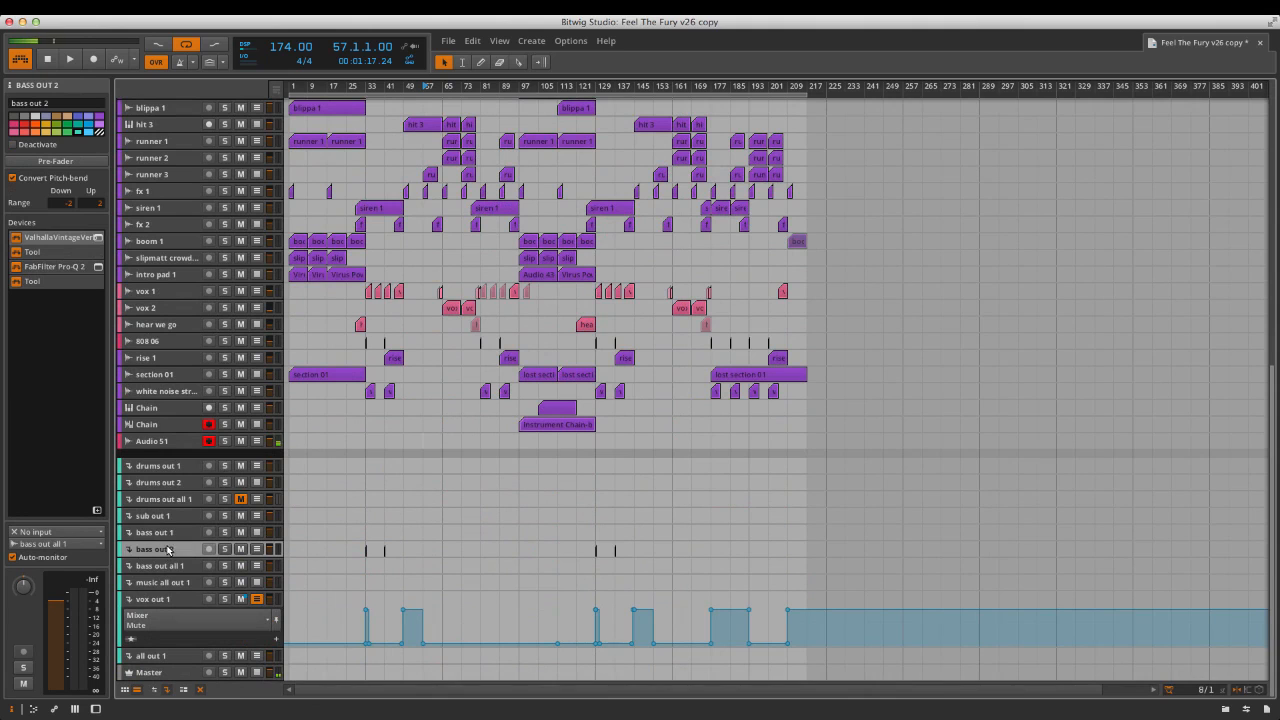
scroll(400, 276, up, 15)
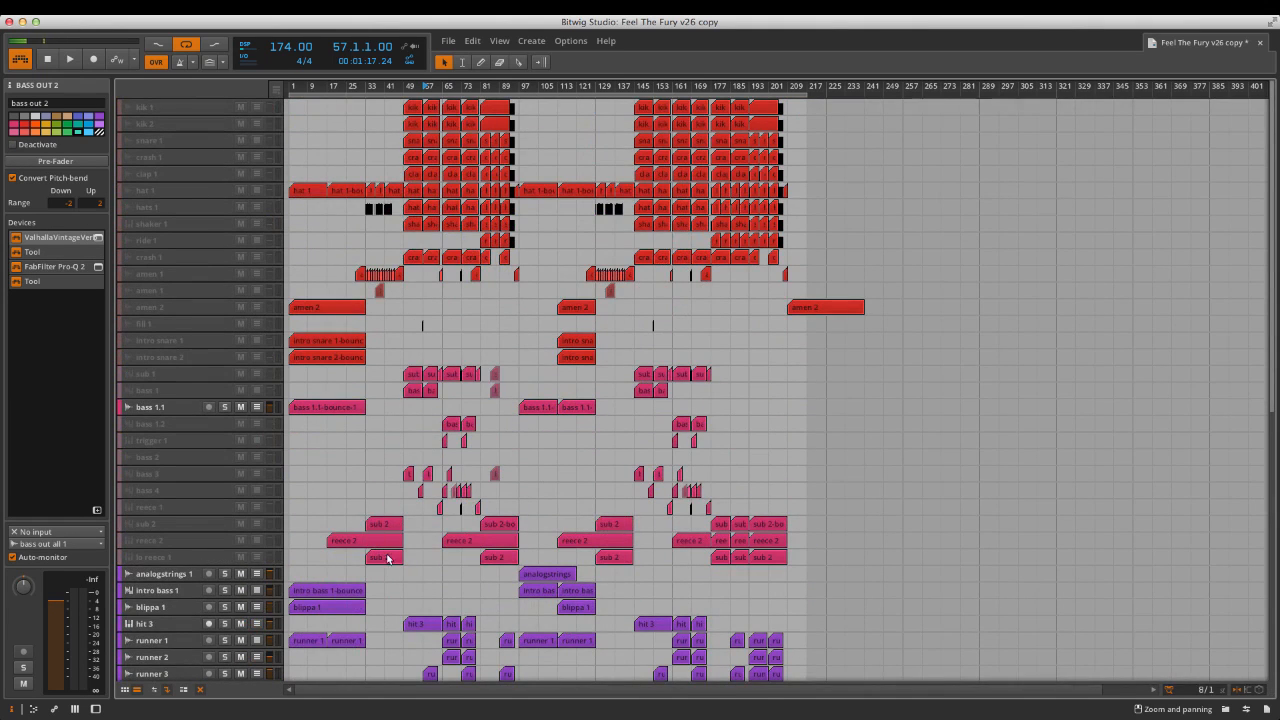
Examine the devices and routing of bass out all 1 and compare them with drums out all 1.
scroll(362, 573, down, 15)
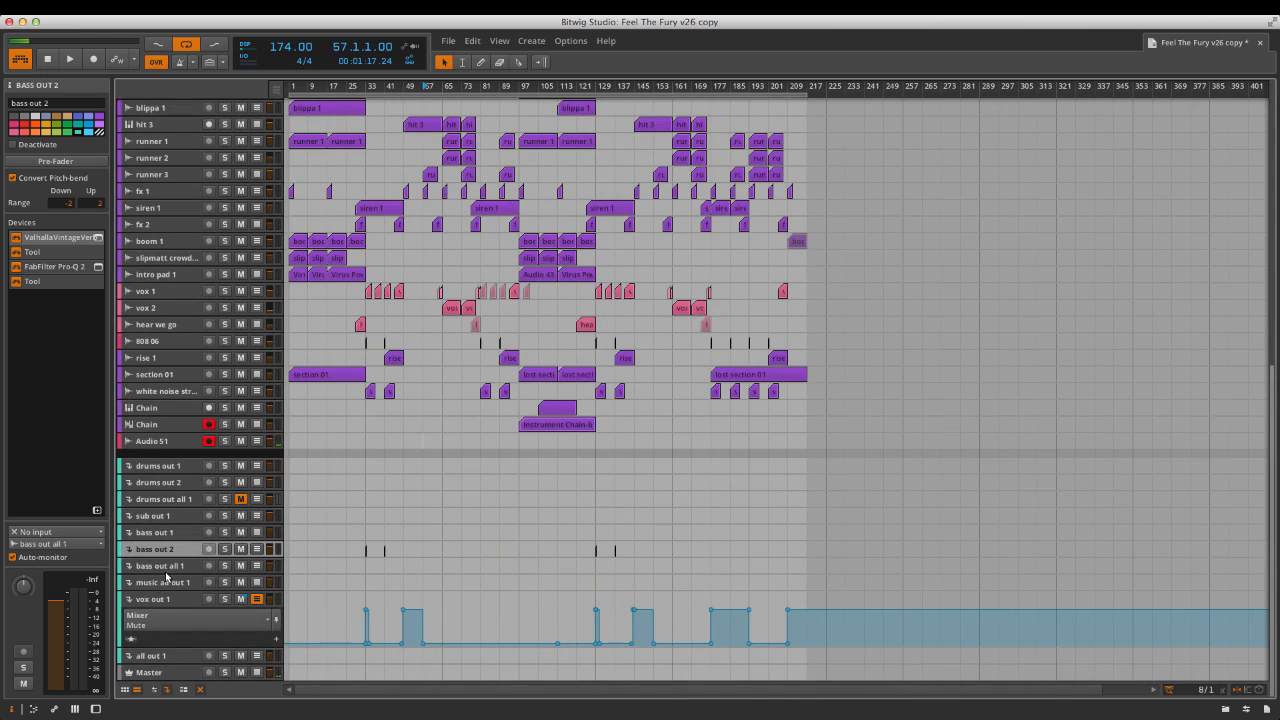
click(167, 570)
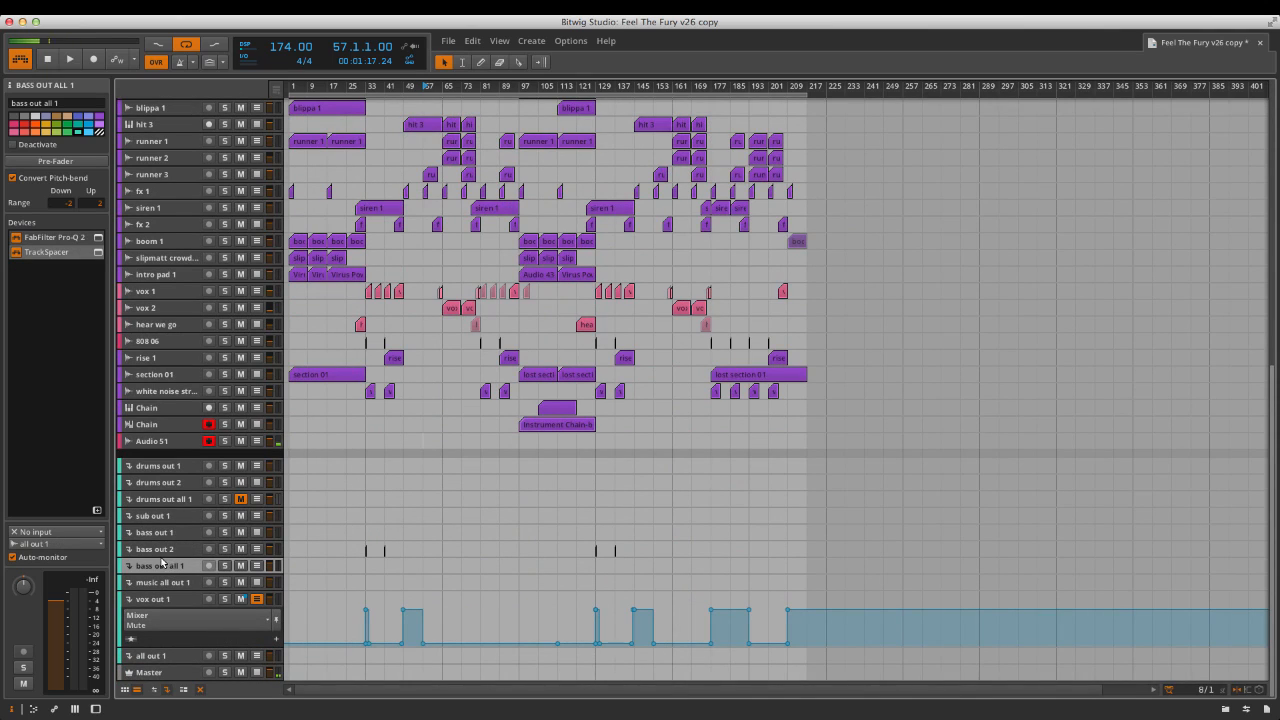
click(182, 501)
click(180, 567)
click(169, 502)
click(178, 569)
scroll(152, 542, up, 1)
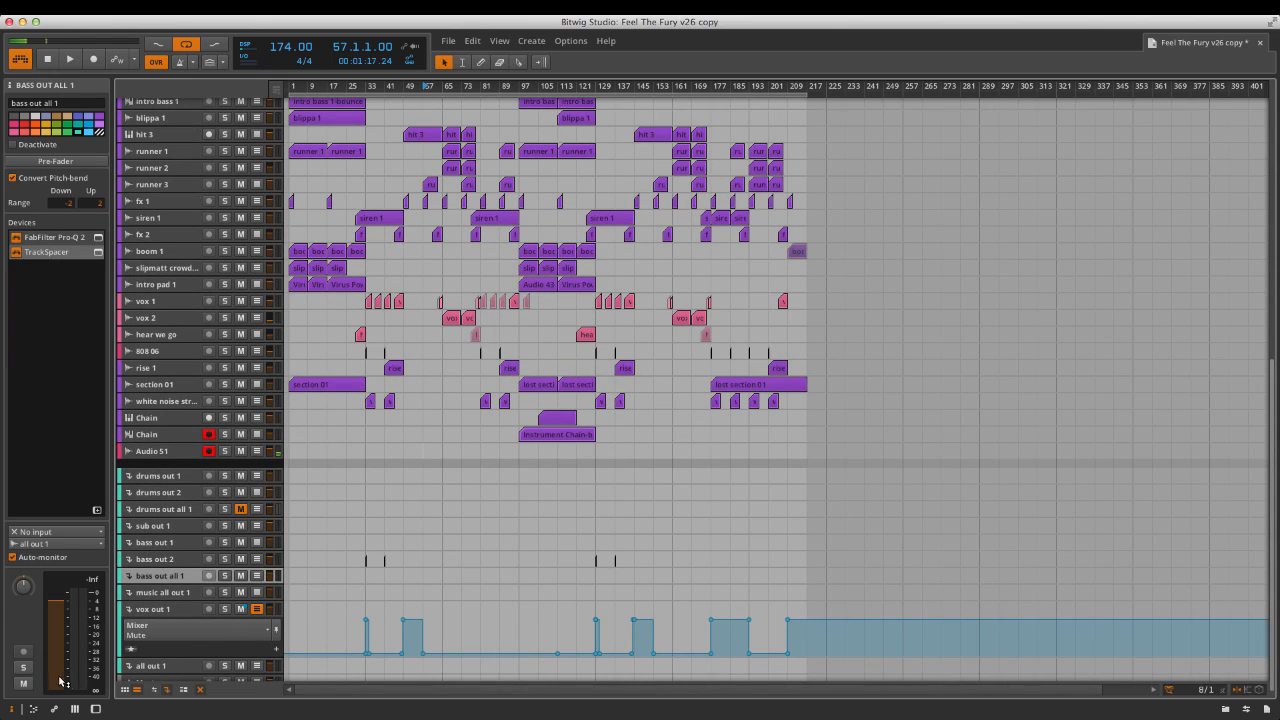
scroll(165, 670, down, 1)
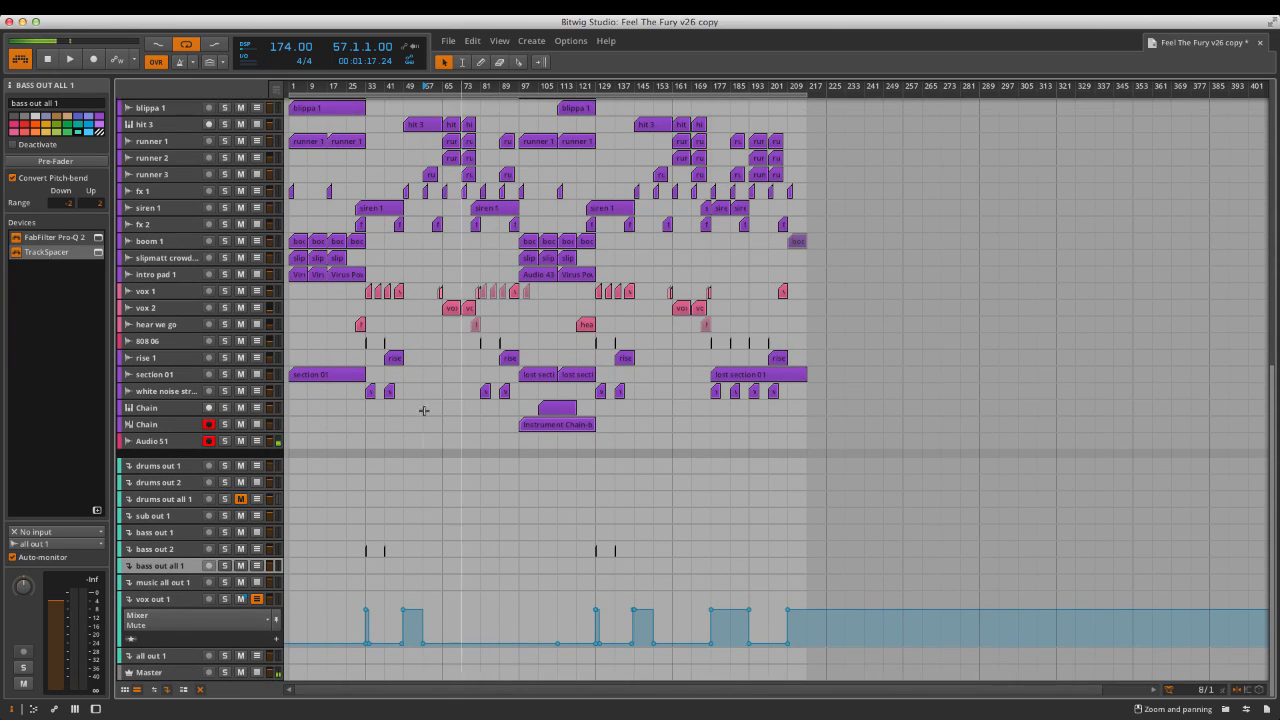
Hide the vox out 1 automation lane and show the device chain of music all out 1 with its Tool device.
click(158, 582)
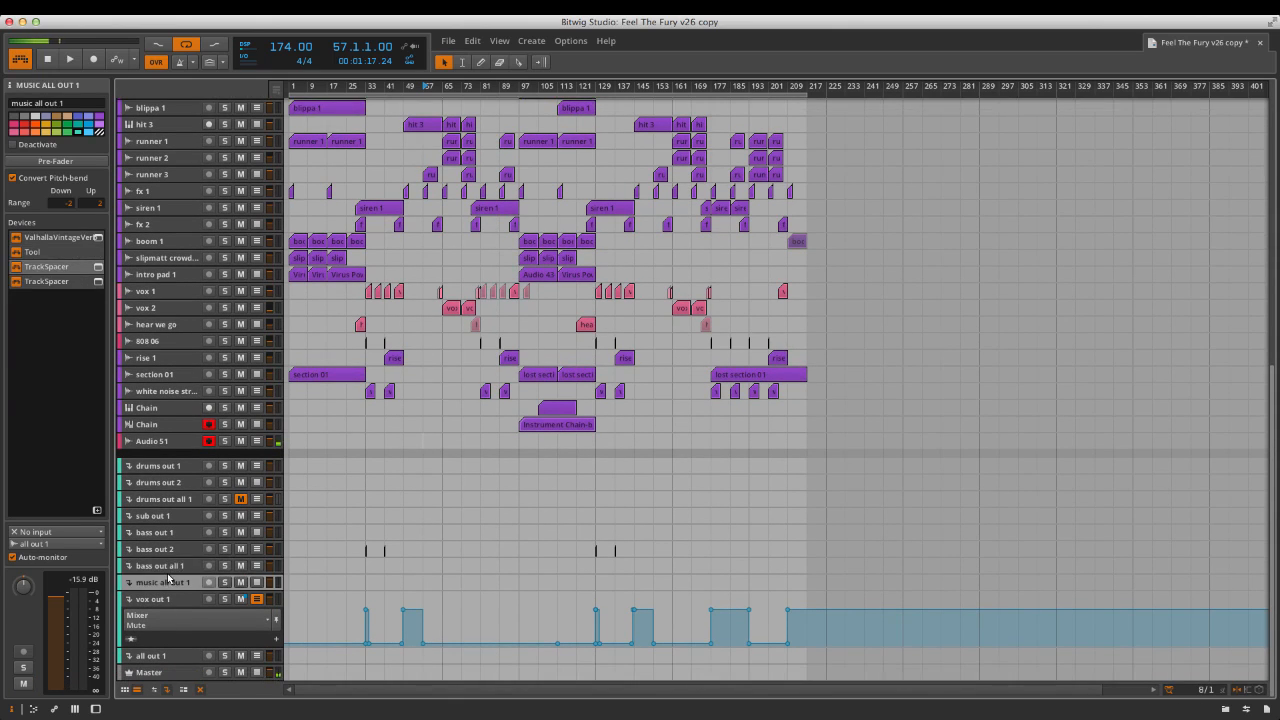
click(256, 599)
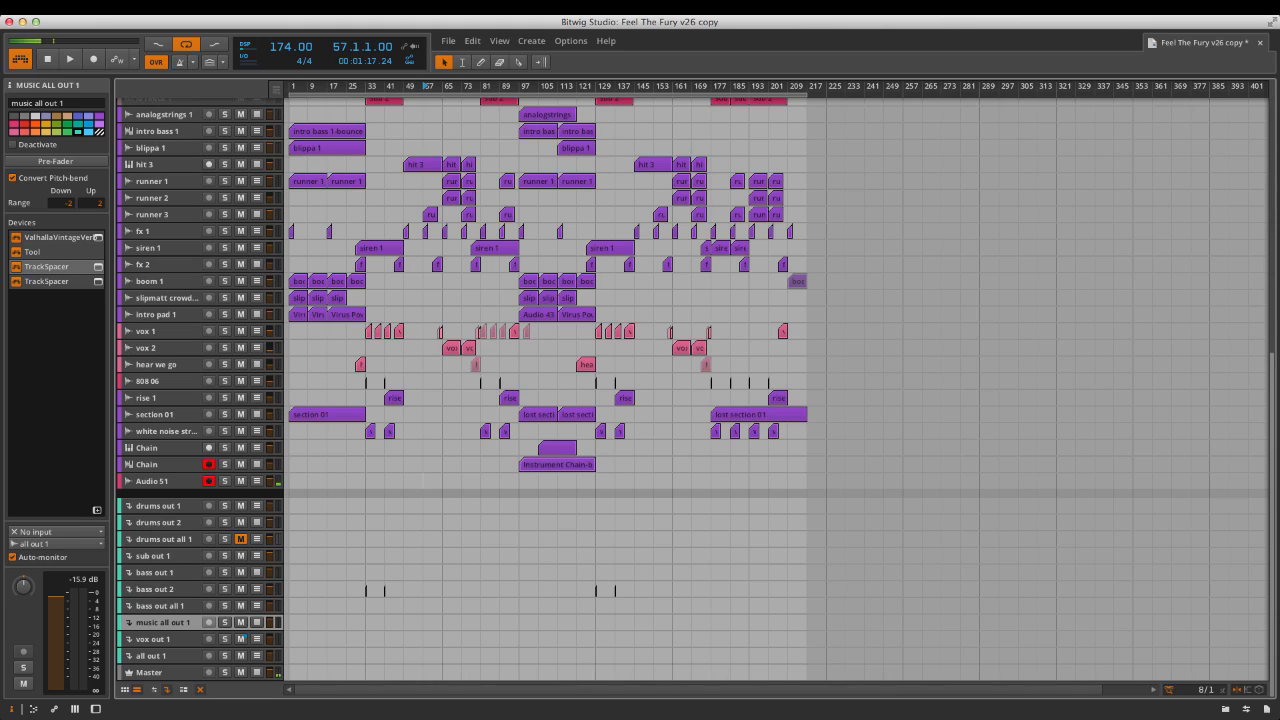
click(66, 237)
click(49, 255)
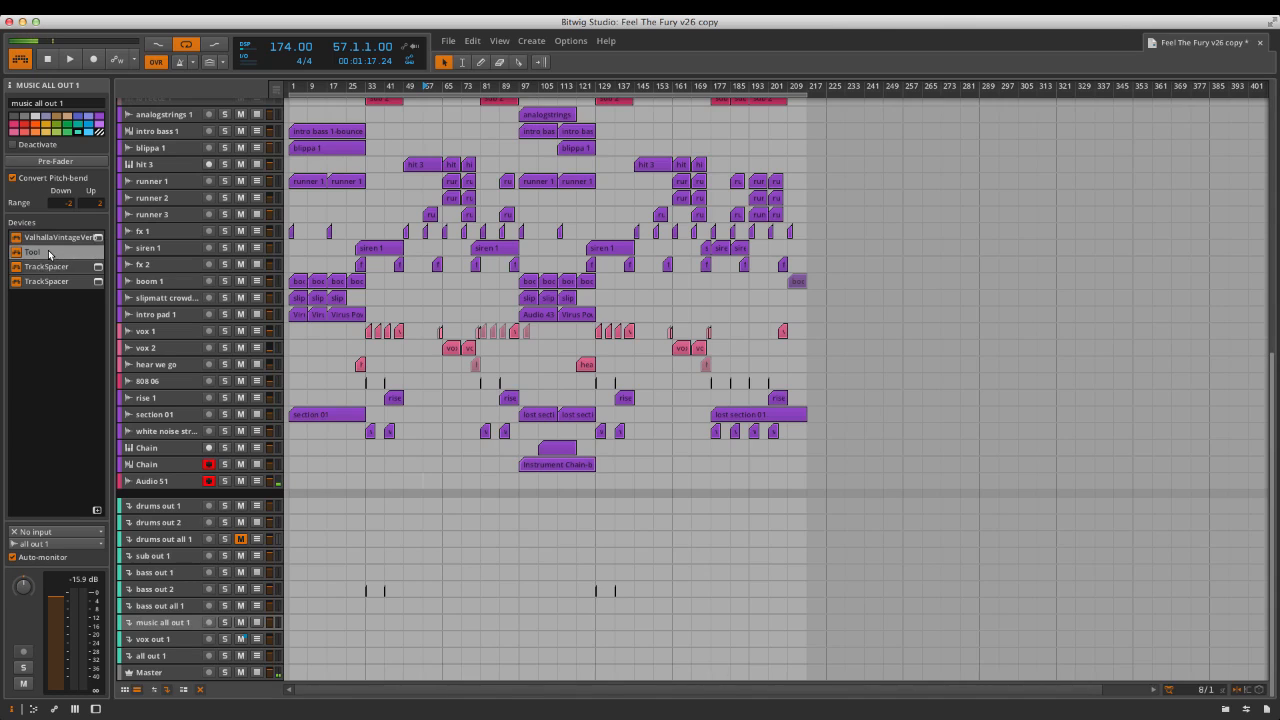
click(45, 256)
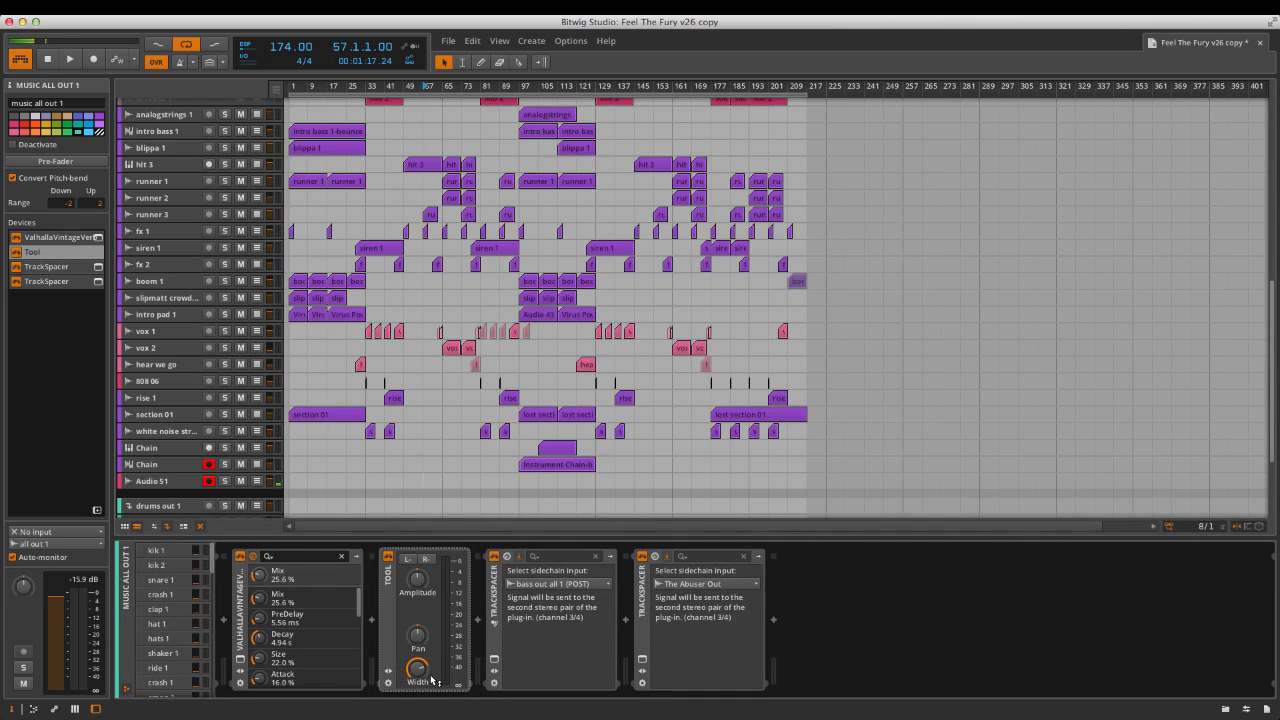
Open both TrackSpacer plug-ins on music all out 1 and examine their sidechain inputs.
scroll(168, 468, down, 5)
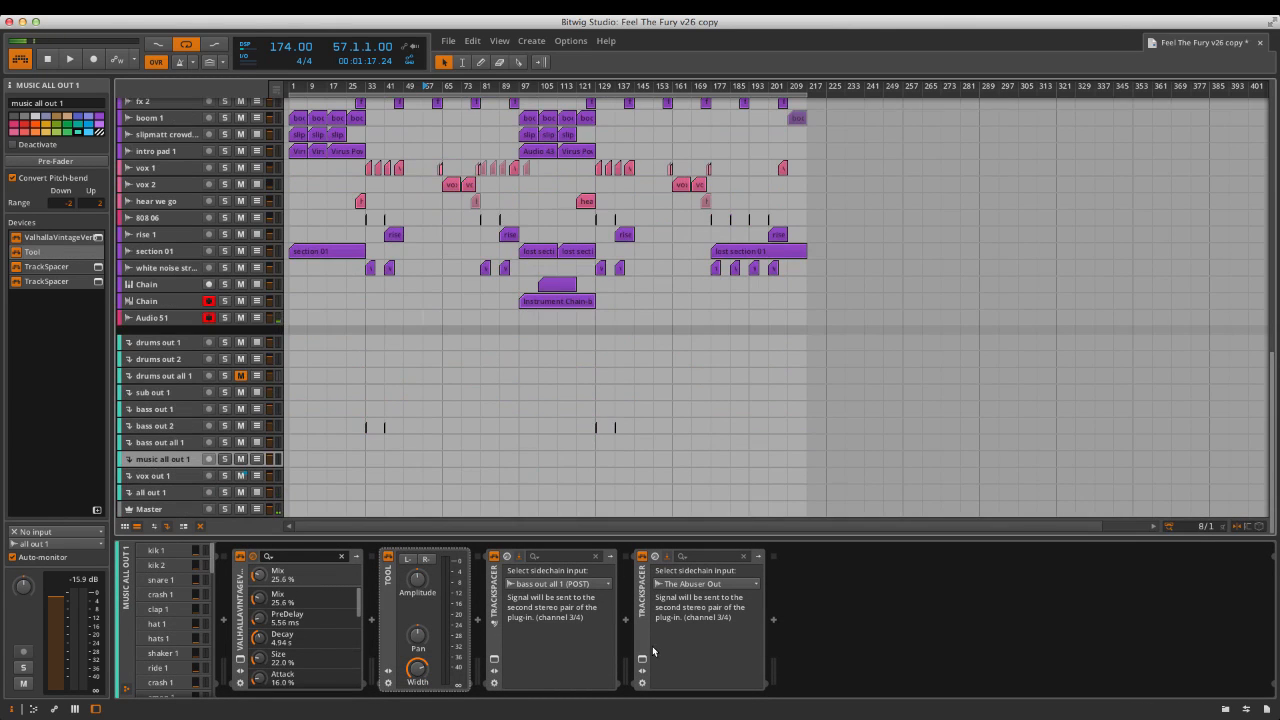
click(493, 660)
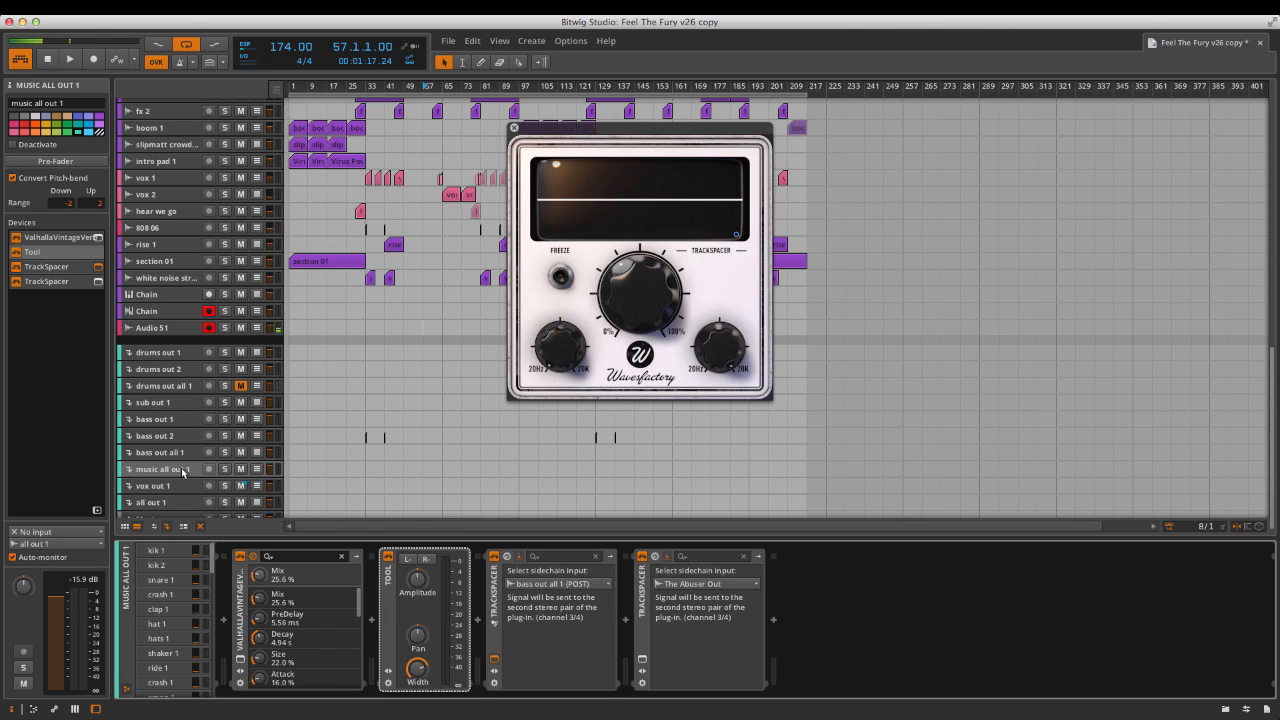
click(642, 659)
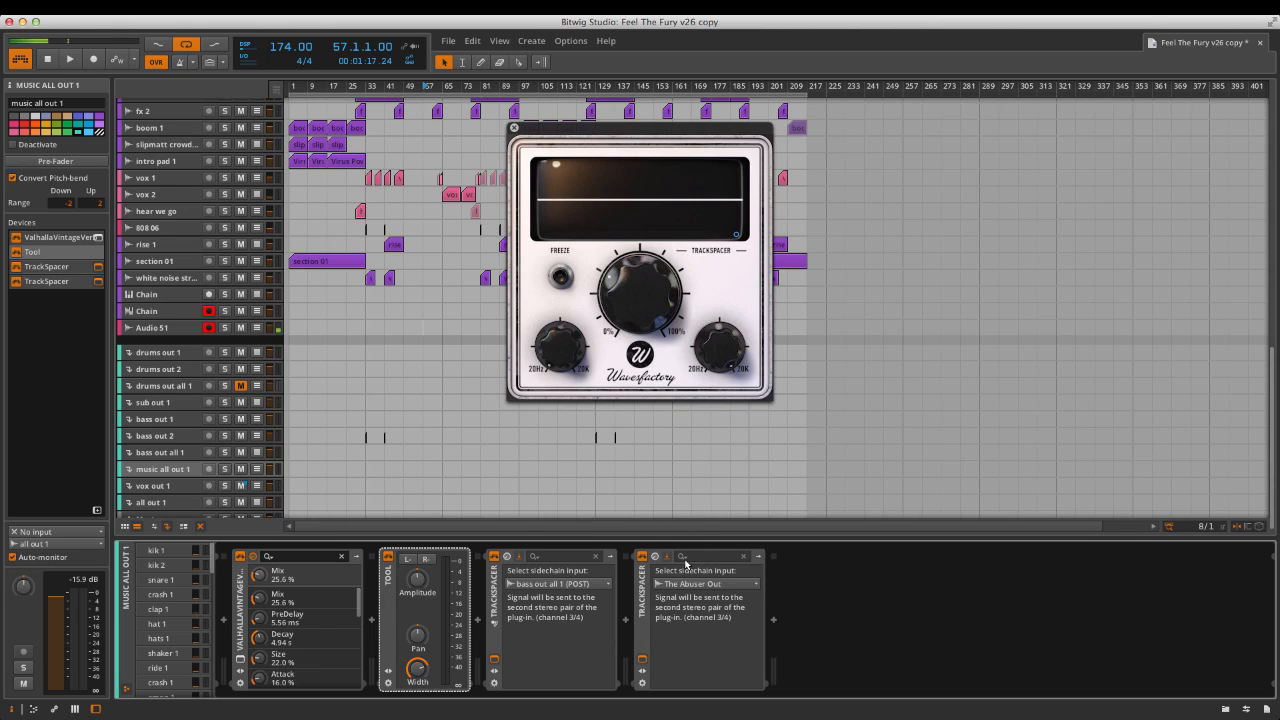
Examine the vox out 1 device chain and its Abuser plug-in, and return to music all out 1.
scroll(169, 390, down, 1)
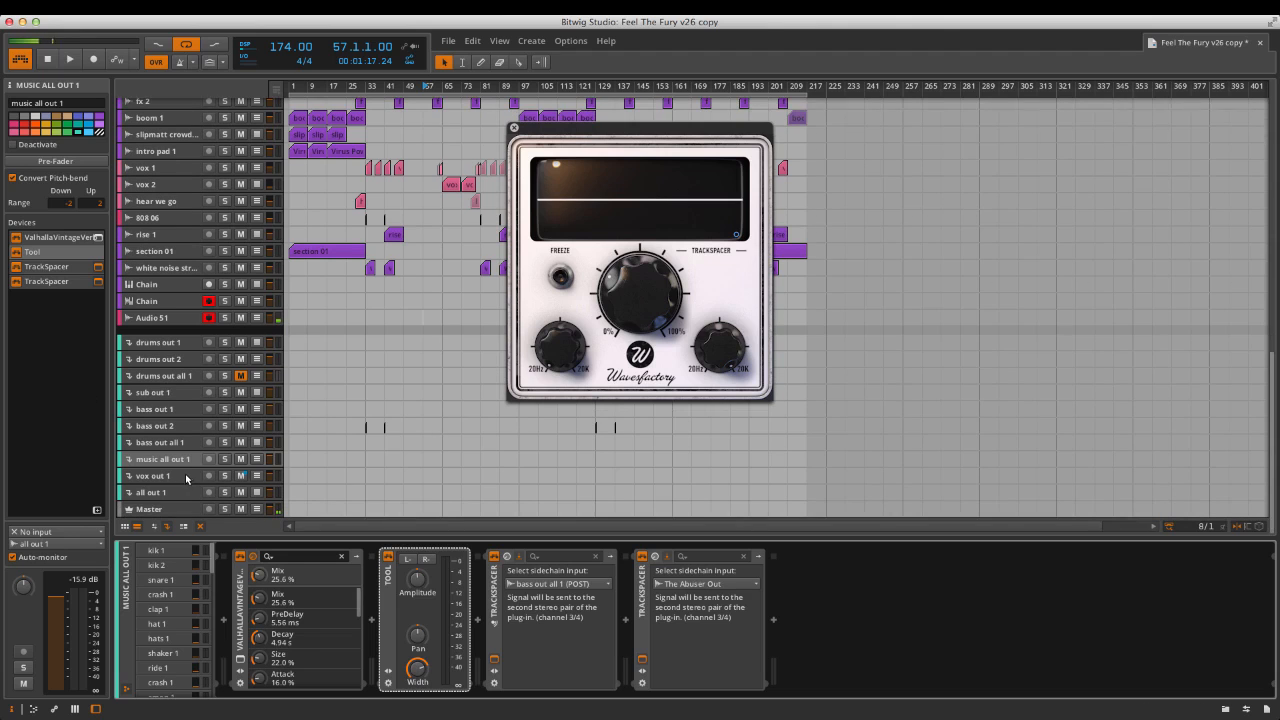
click(180, 478)
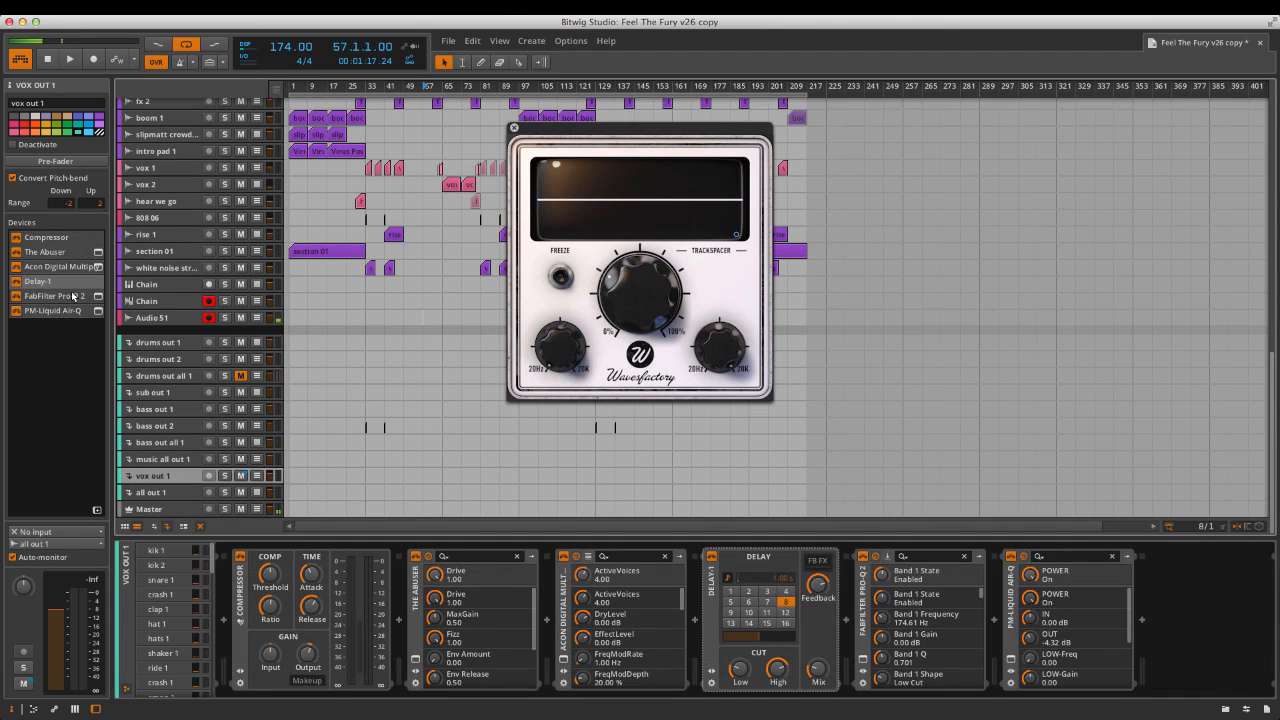
click(61, 254)
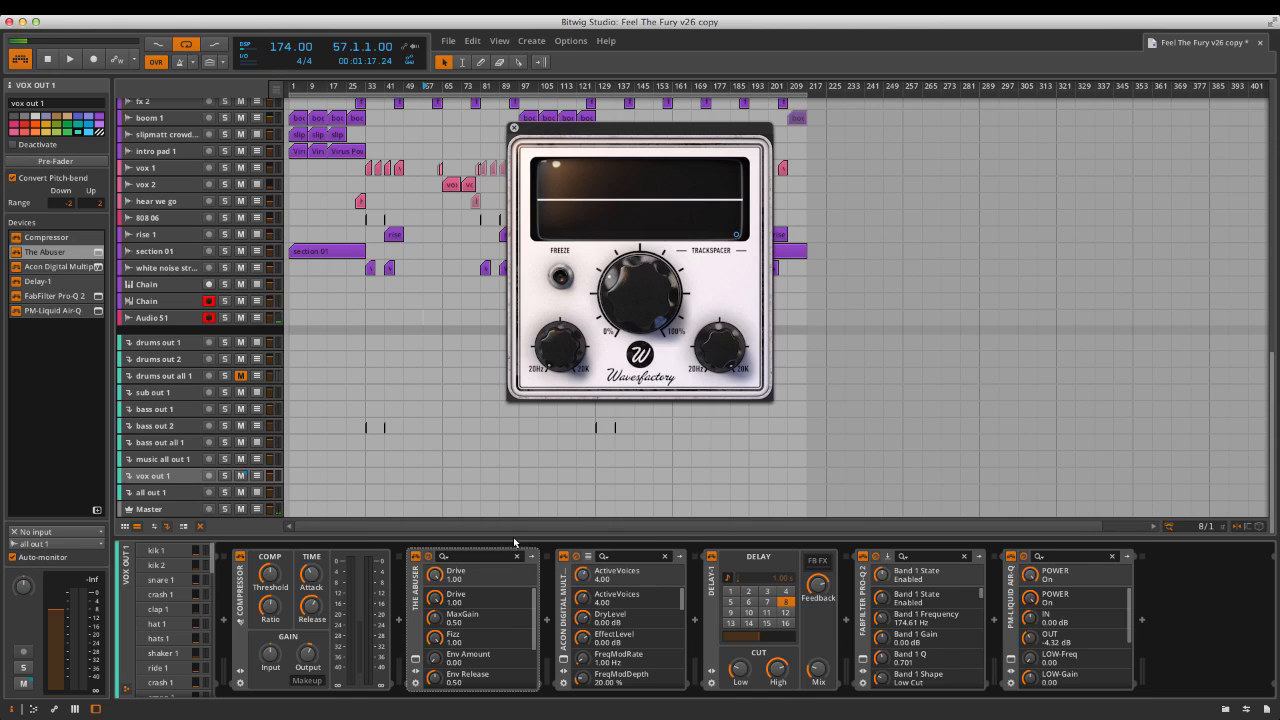
click(168, 458)
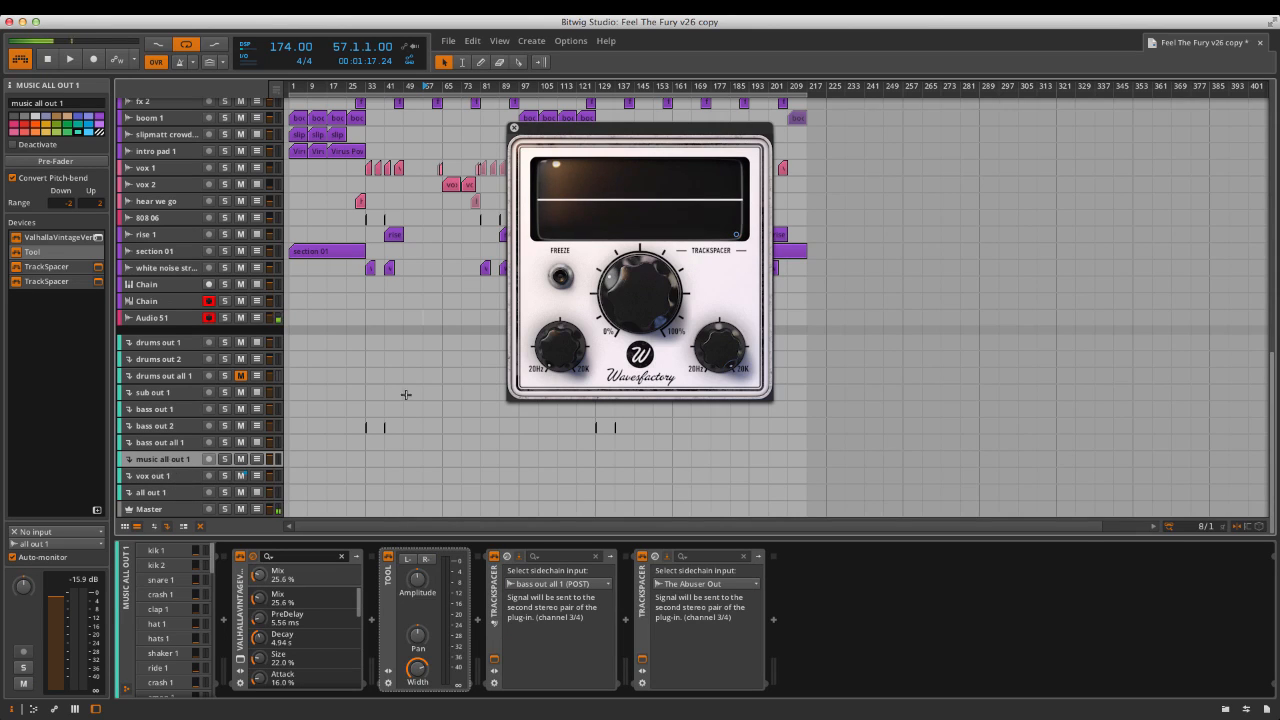
Examine the devices of bass out all 1, vox out 1 and all out 1, and compare all out 1 with drums out all 1.
click(169, 445)
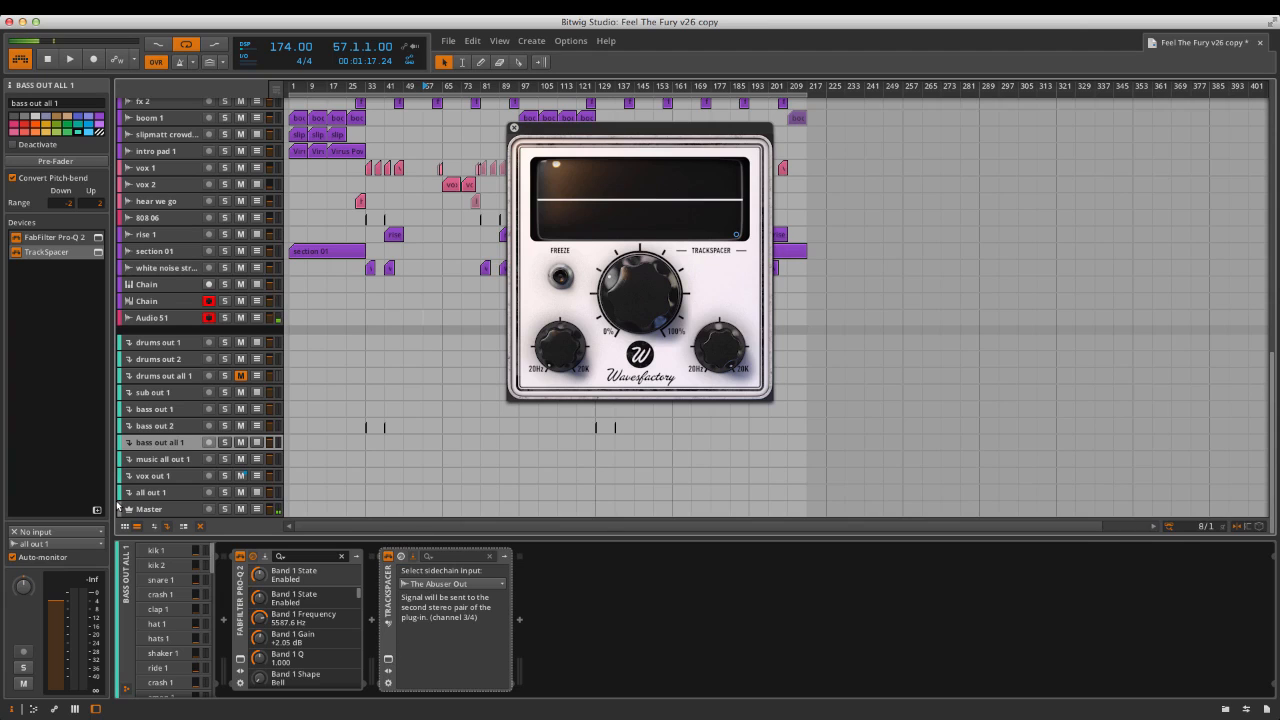
click(190, 477)
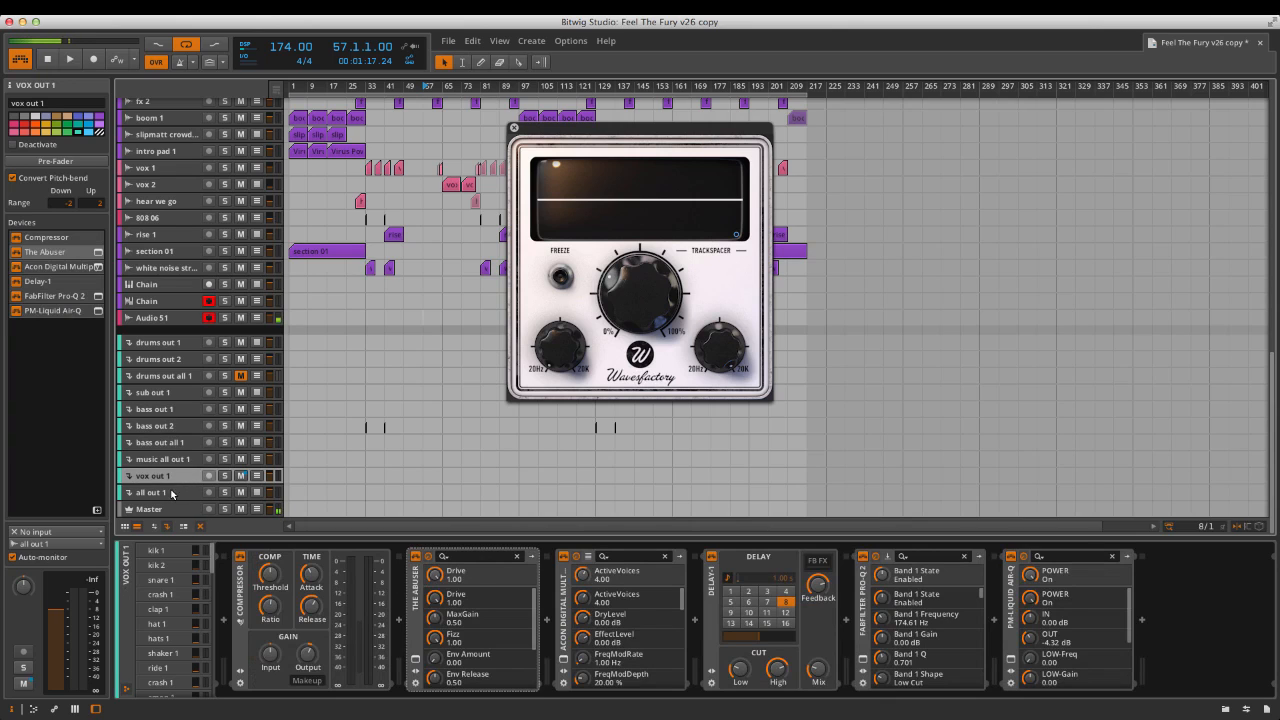
click(177, 489)
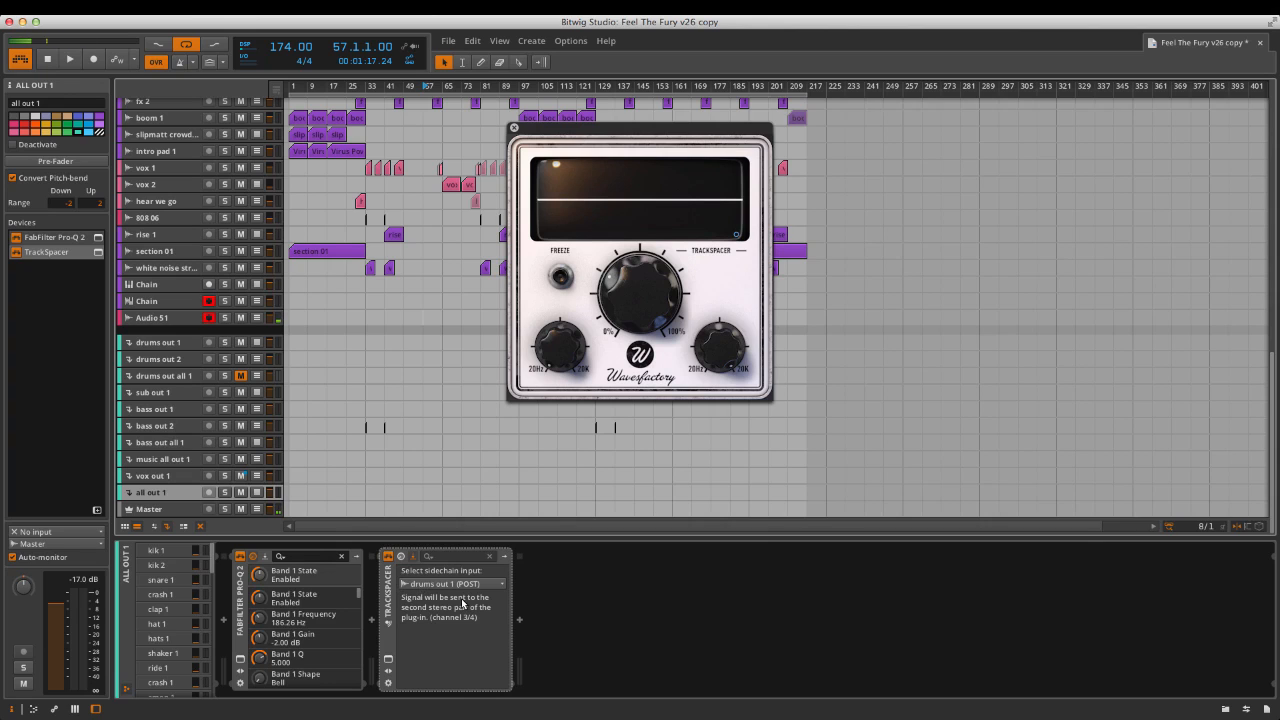
click(160, 377)
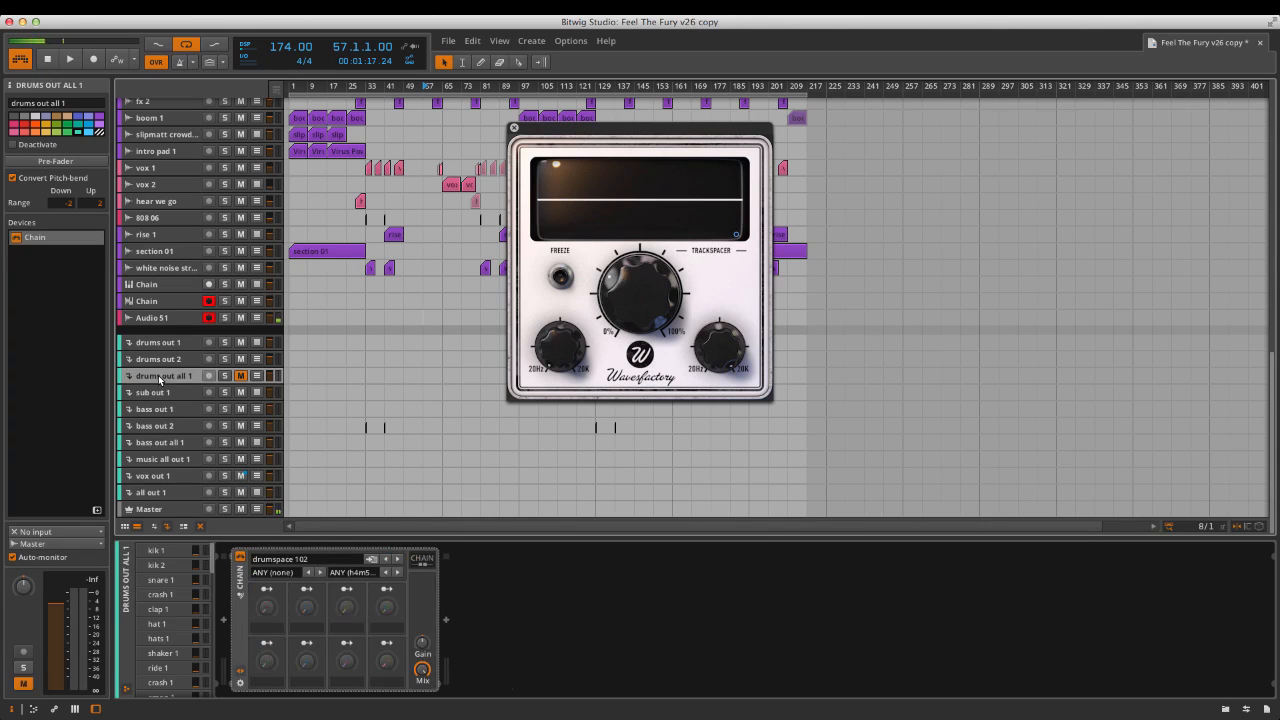
click(187, 488)
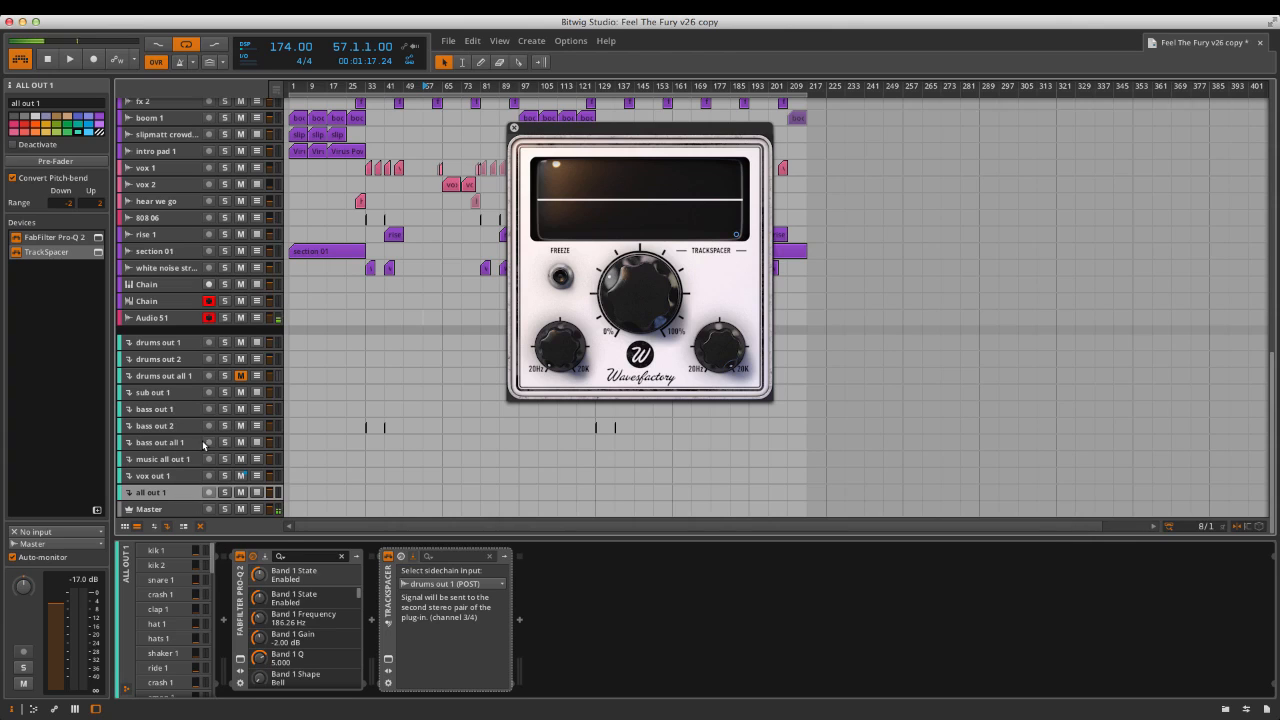
Check the output routing of bass out all 1, music all out 1 and vox out 1 into all out 1.
click(184, 446)
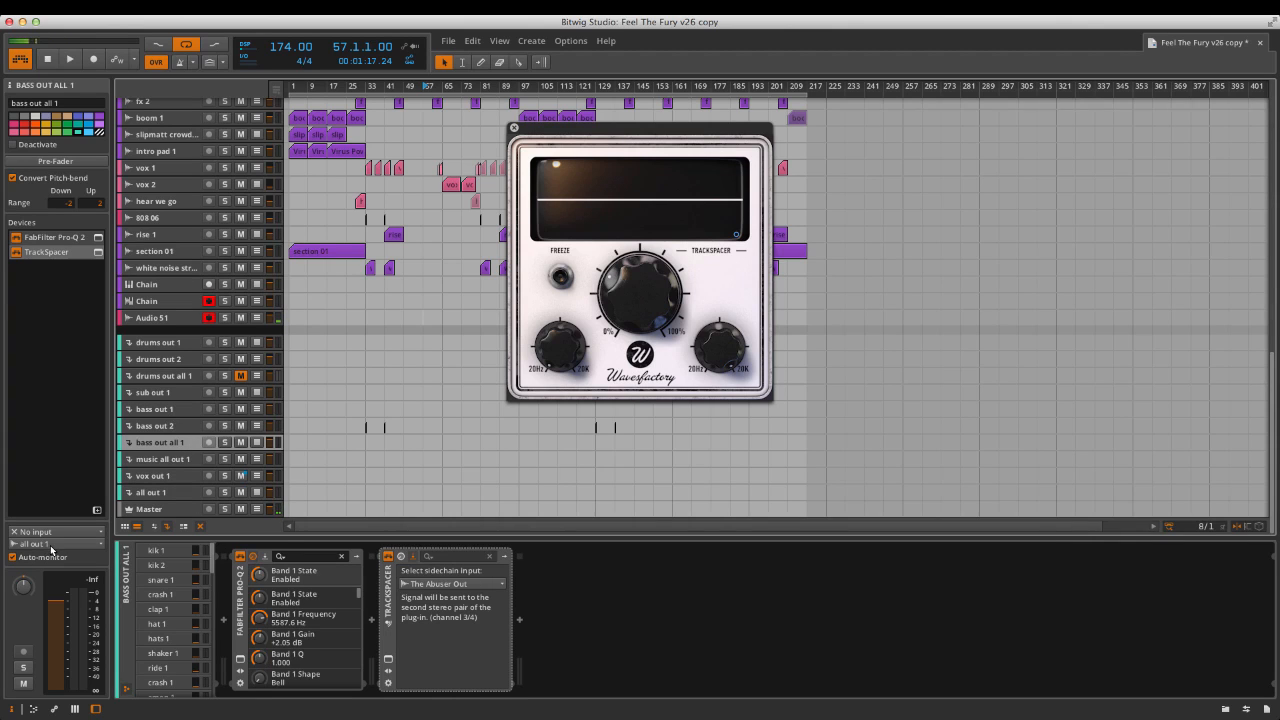
click(187, 459)
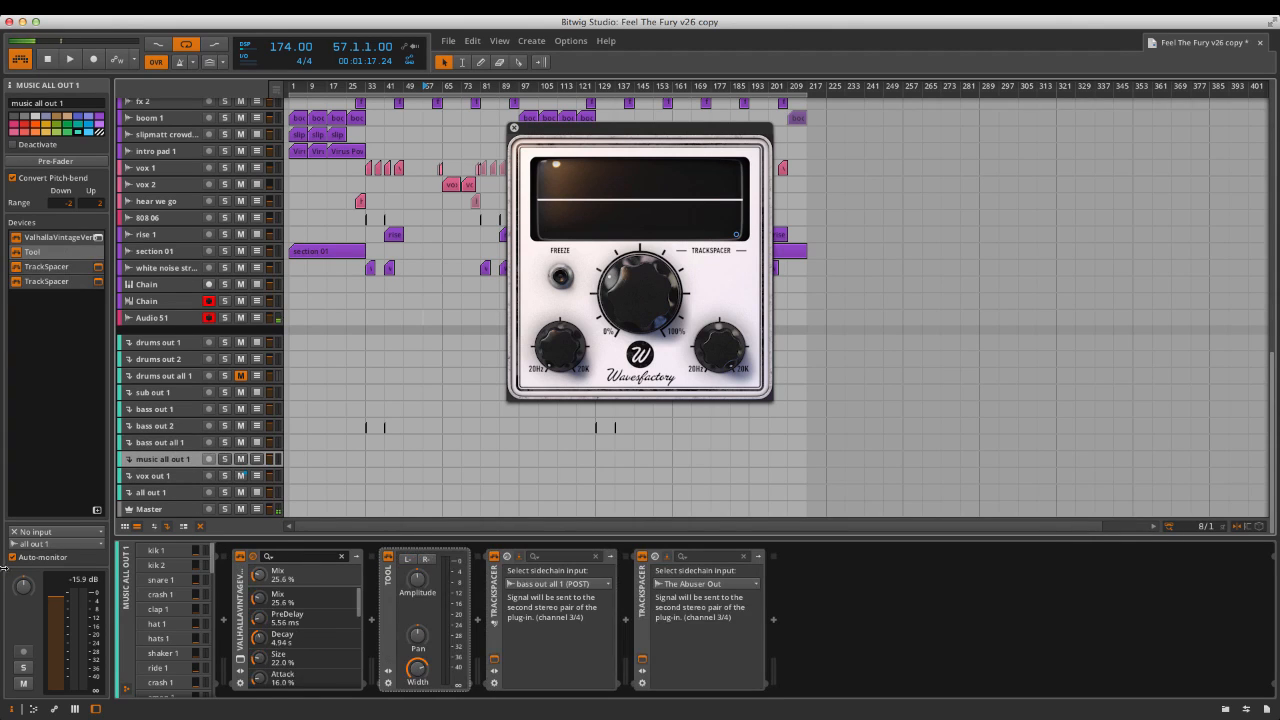
click(181, 478)
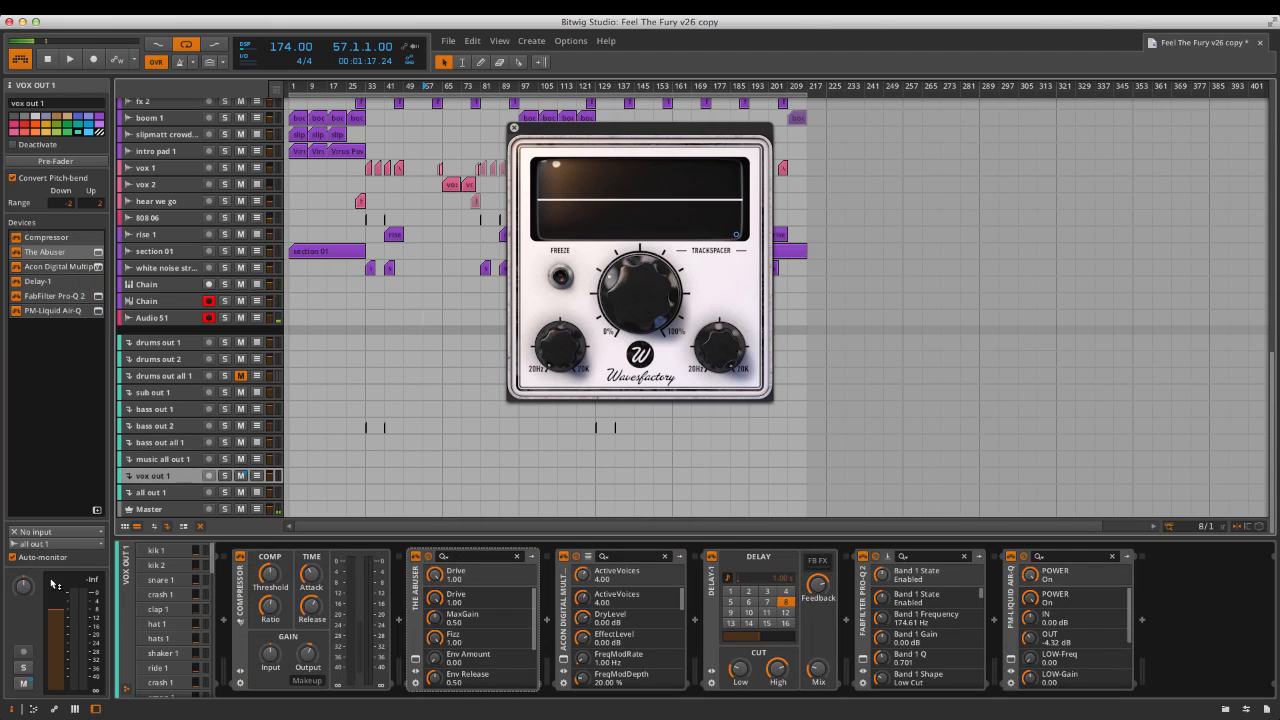
click(147, 497)
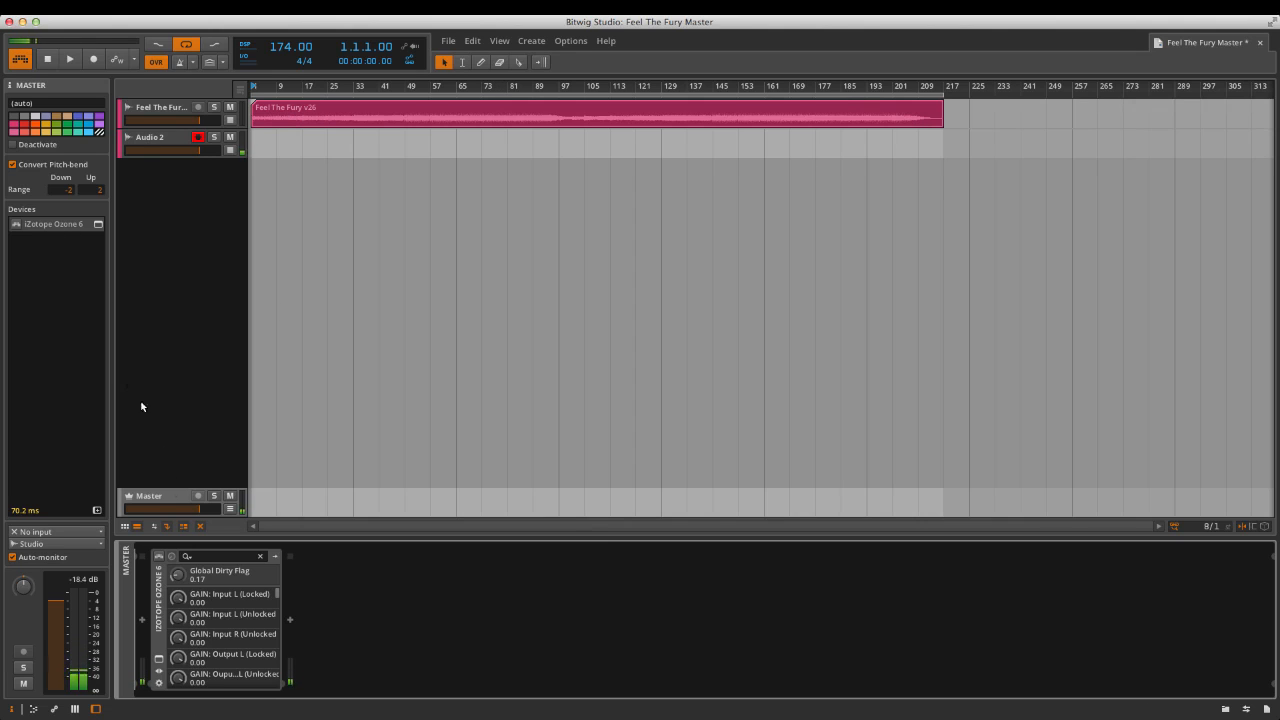
In the Feel The Fury Master project, inspect the audio track's devices and the iZotope Ozone 6 Maximizer settings on the Master track.
click(176, 112)
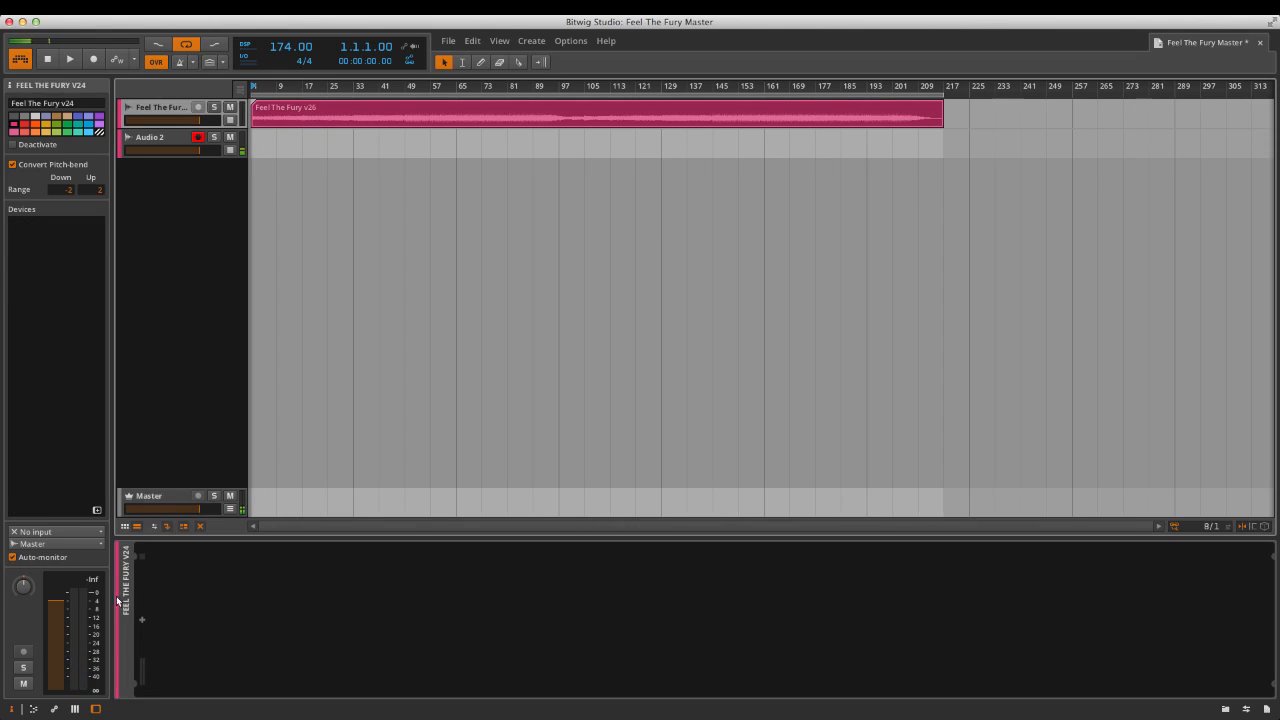
click(167, 496)
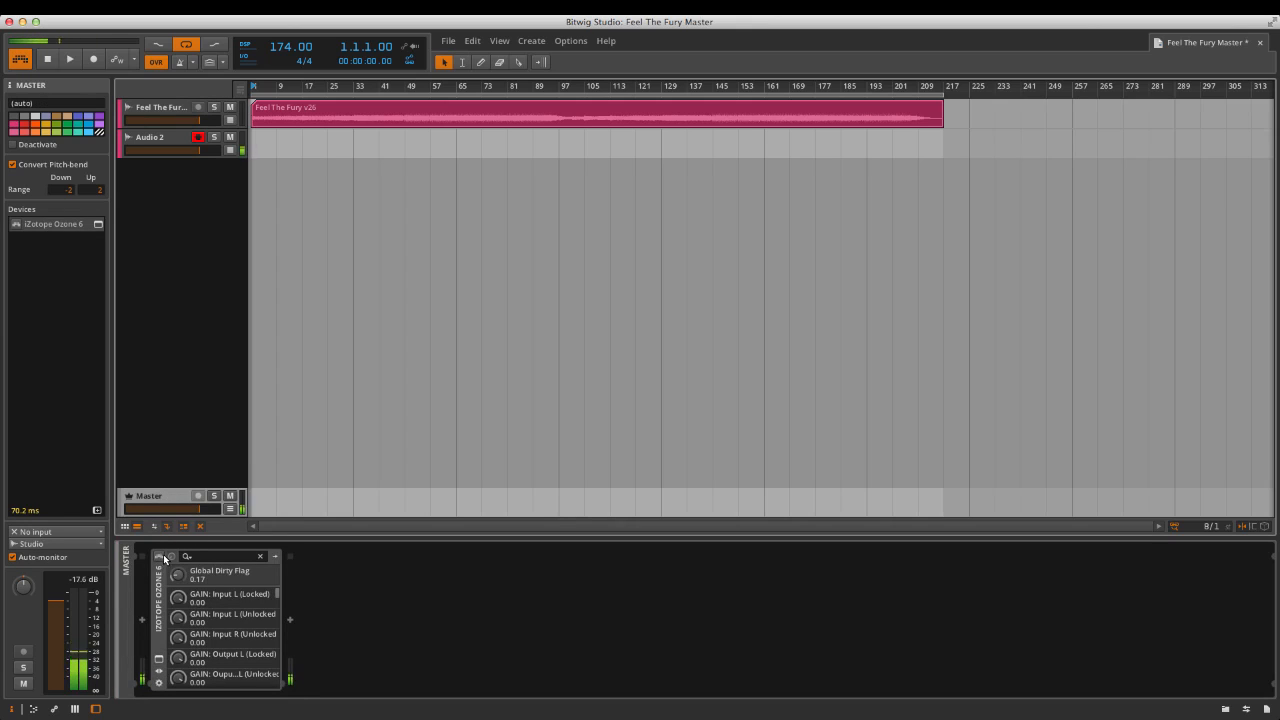
click(160, 661)
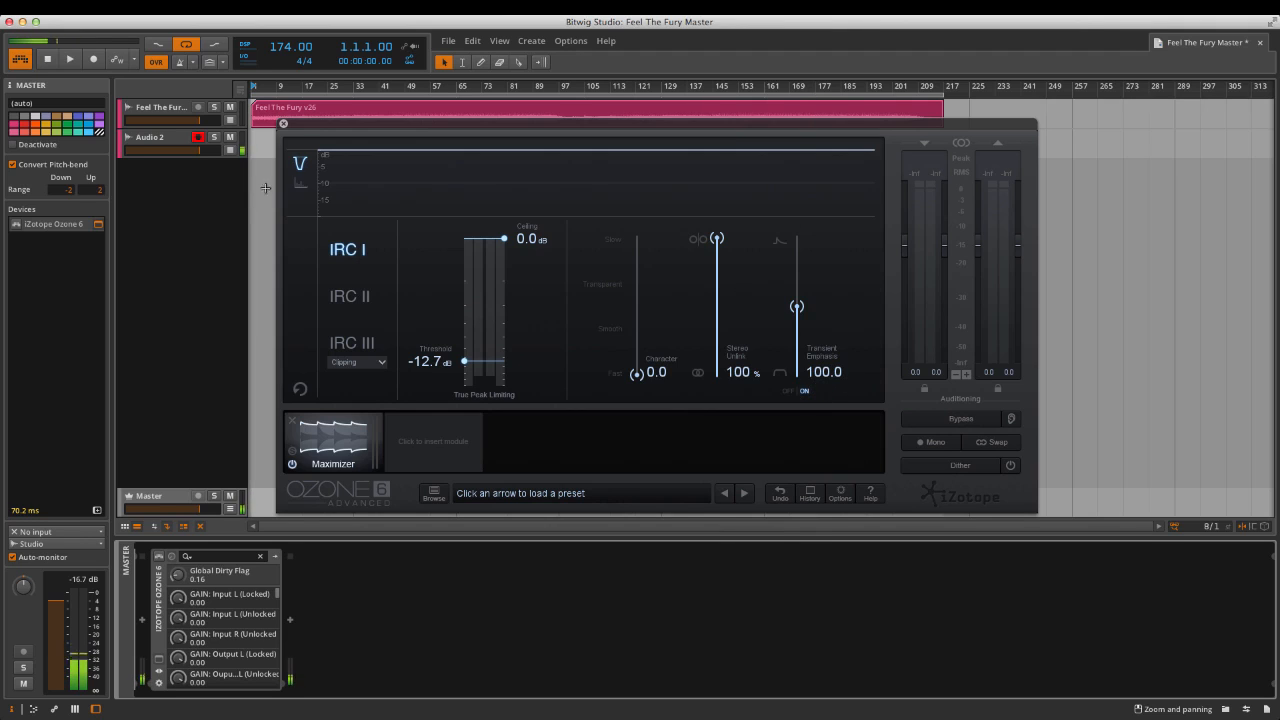
click(283, 124)
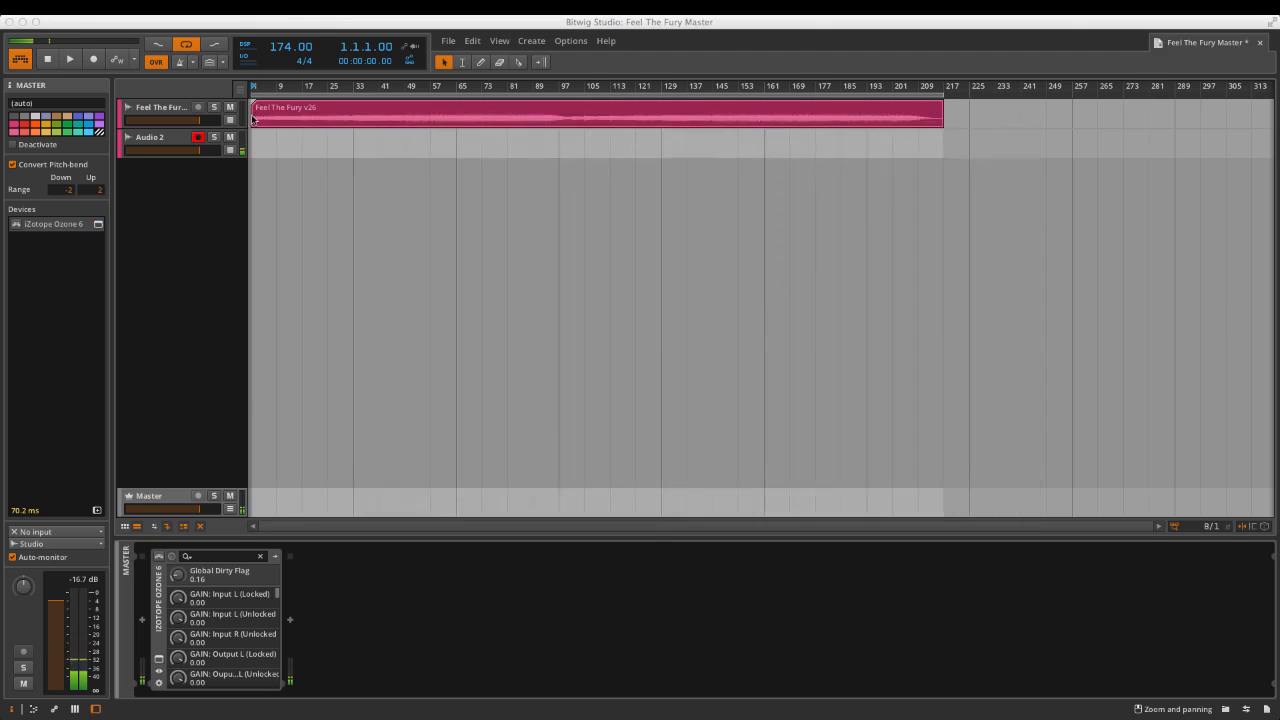